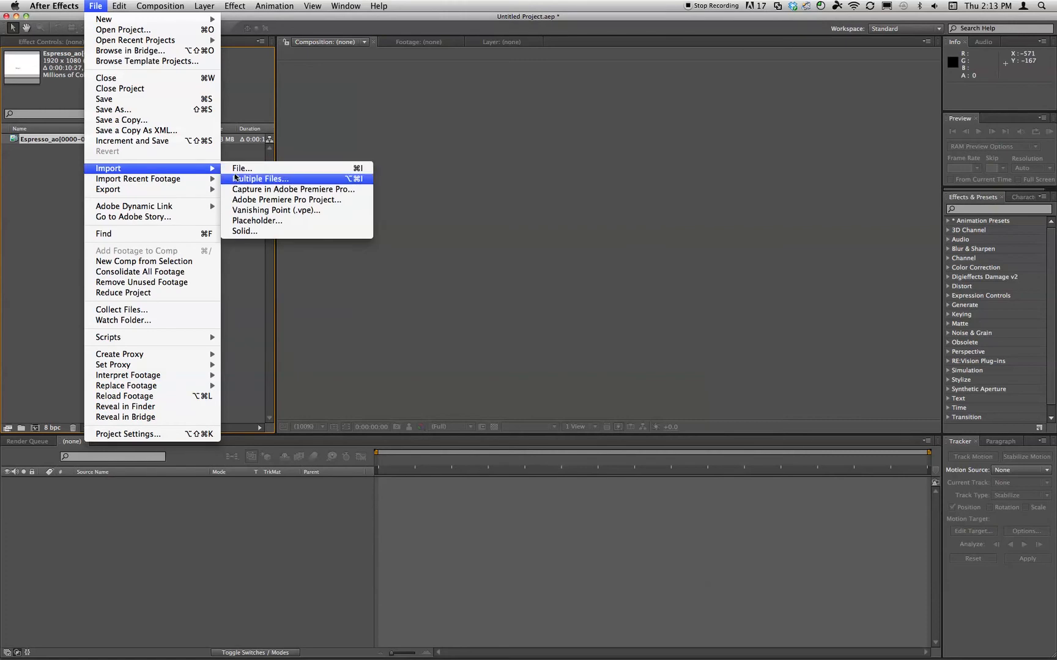
Import the Espresso_object_2_ frames starting at Espresso_object_2_0000.jpg from the 3D_MatchMove_Tut folder as a JPEG sequence.
{"action": "scroll", "coordinate": [444, 187], "scroll_direction": "down", "scroll_amount": 8}
{"action": "left_click_drag", "start_coordinate": [758, 135], "coordinate": [755, 205]}
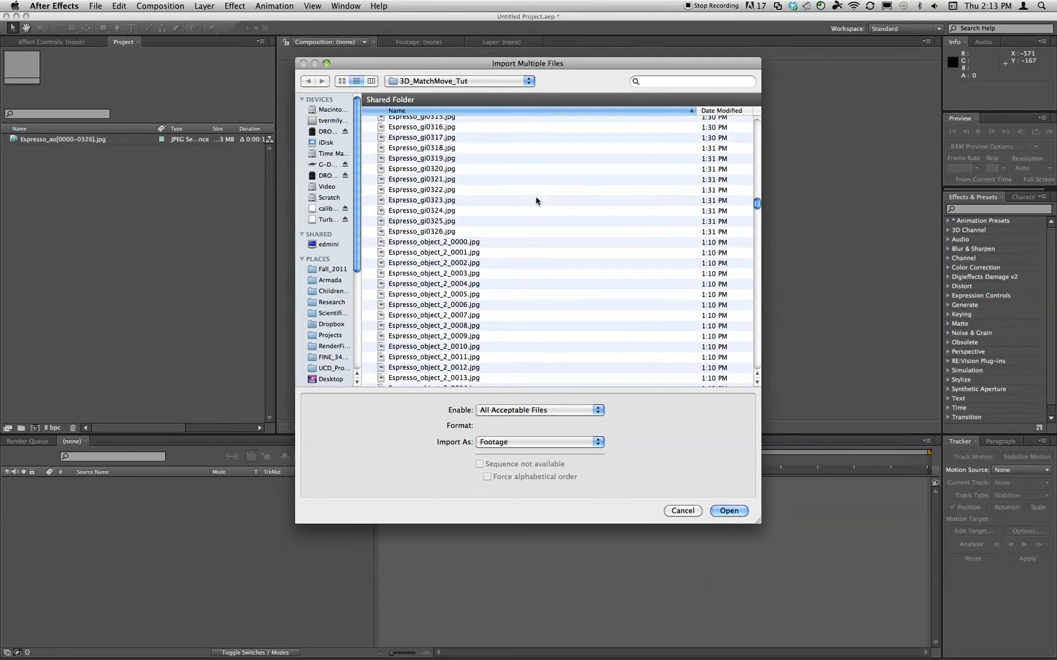
{"action": "left_click", "coordinate": [427, 243]}
{"action": "left_click", "coordinate": [729, 511]}
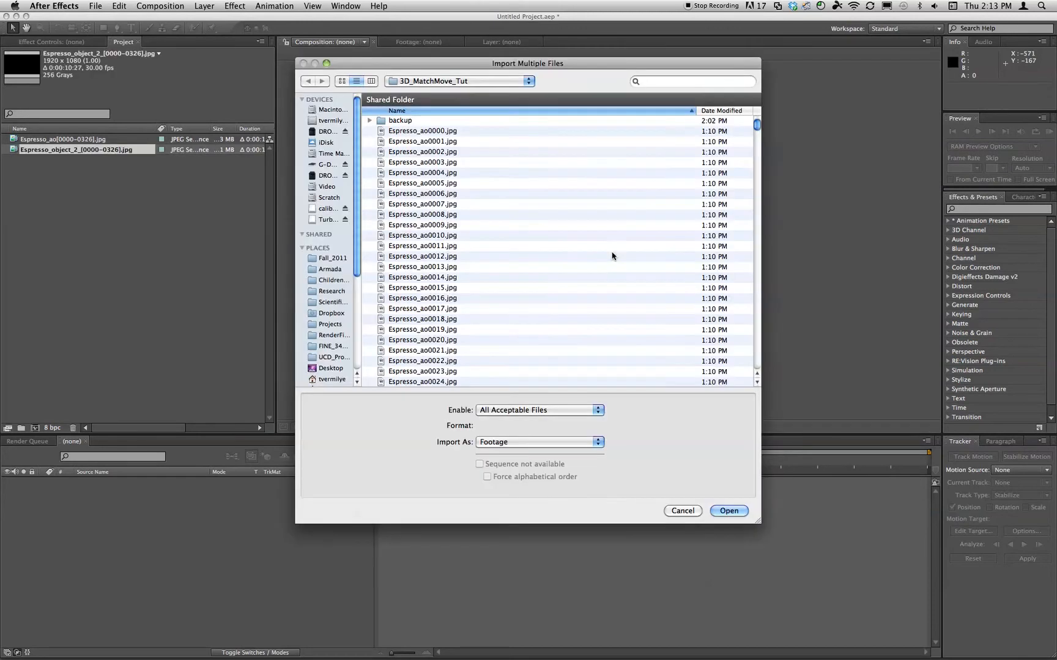
Import the reflection pass starting at Espresso_refl0000.jpg as a JPEG sequence.
{"action": "left_click_drag", "start_coordinate": [757, 125], "coordinate": [738, 244]}
{"action": "left_click", "coordinate": [435, 277]}
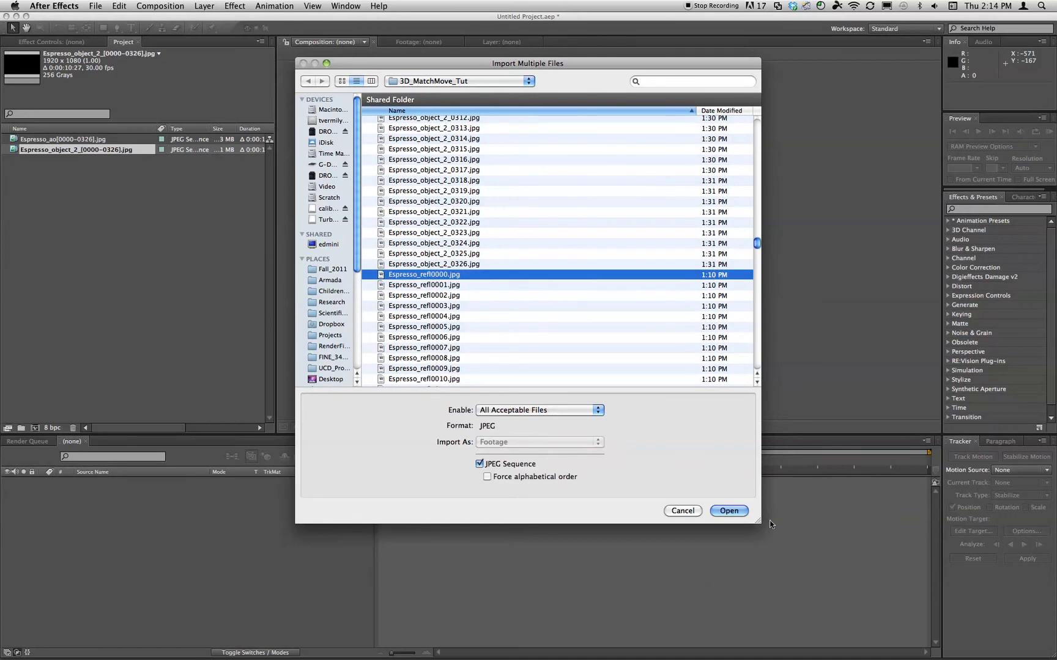
{"action": "left_click", "coordinate": [729, 511]}
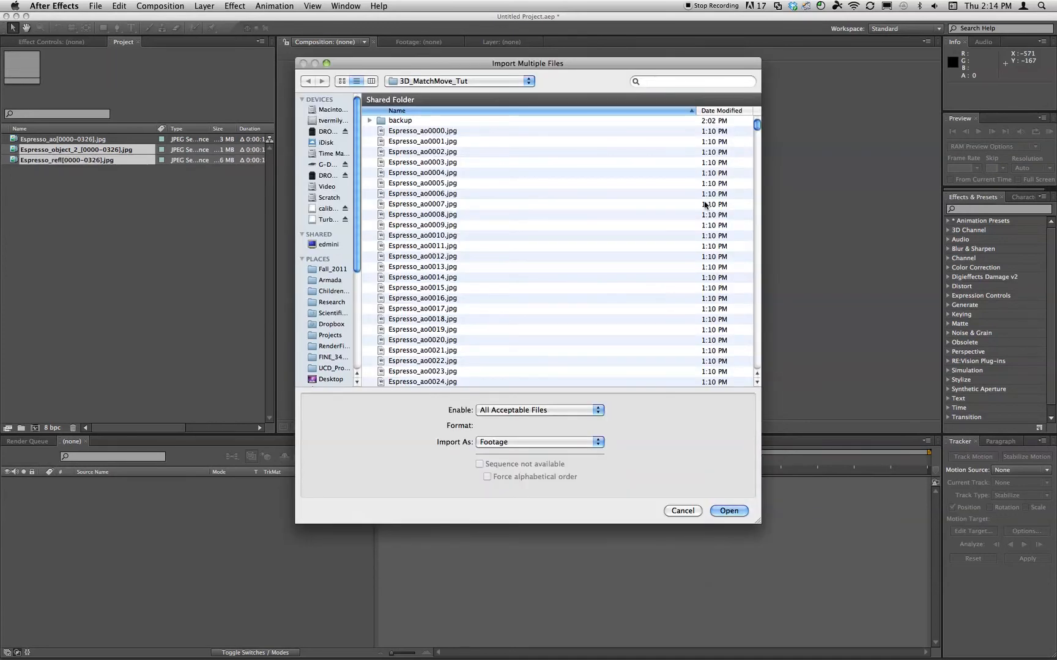
Import the main Espresso render starting at Espresso0000.jpg as a JPEG sequence.
{"action": "left_click_drag", "start_coordinate": [759, 121], "coordinate": [741, 326]}
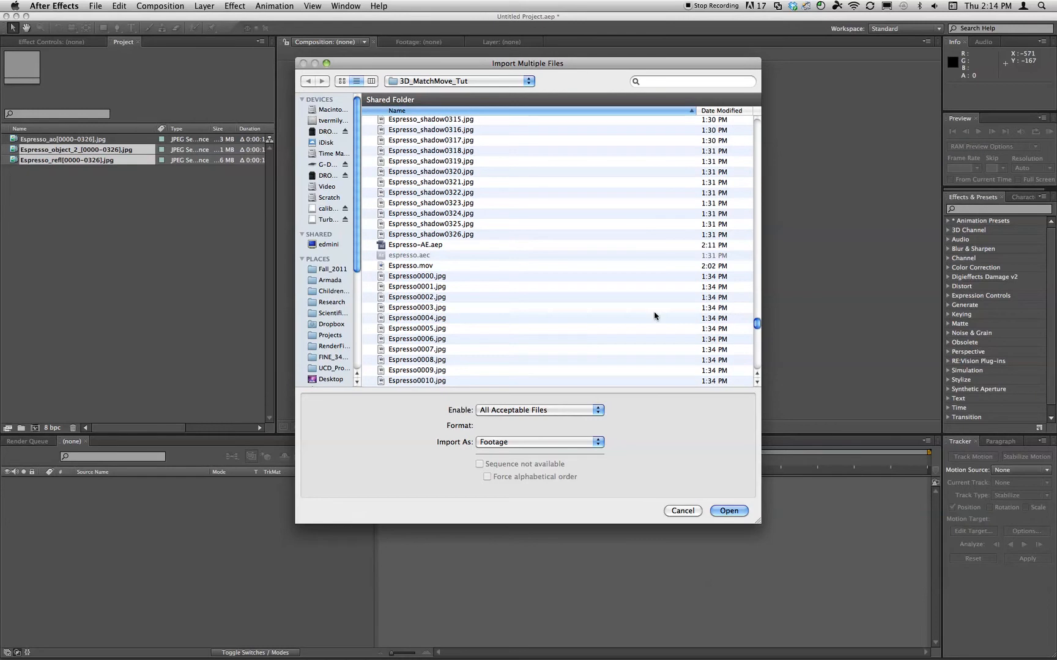
{"action": "left_click", "coordinate": [430, 276]}
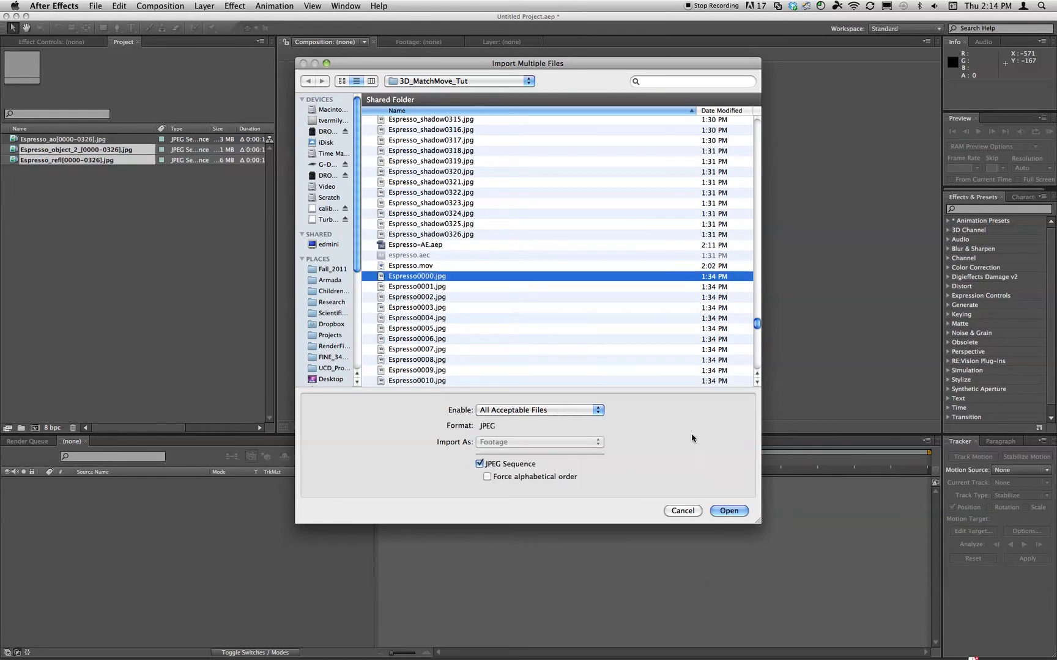
{"action": "left_click", "coordinate": [736, 511]}
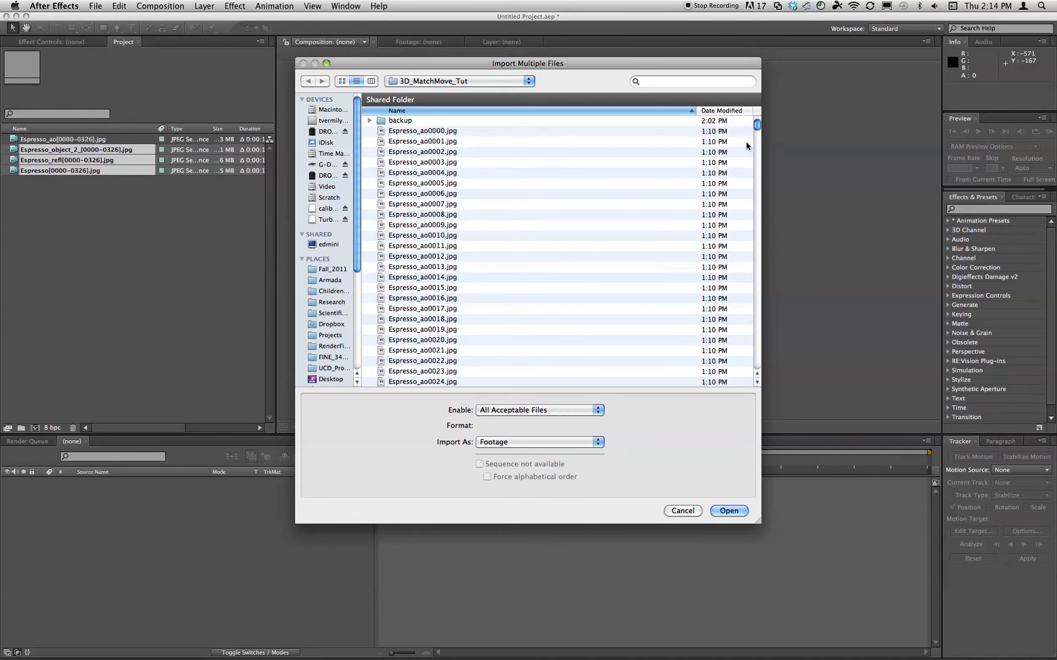
Import Kitchen_1080p.mov as footage with its alpha channel ignored, and finish the multiple-file import.
{"action": "left_click_drag", "start_coordinate": [757, 125], "coordinate": [751, 444]}
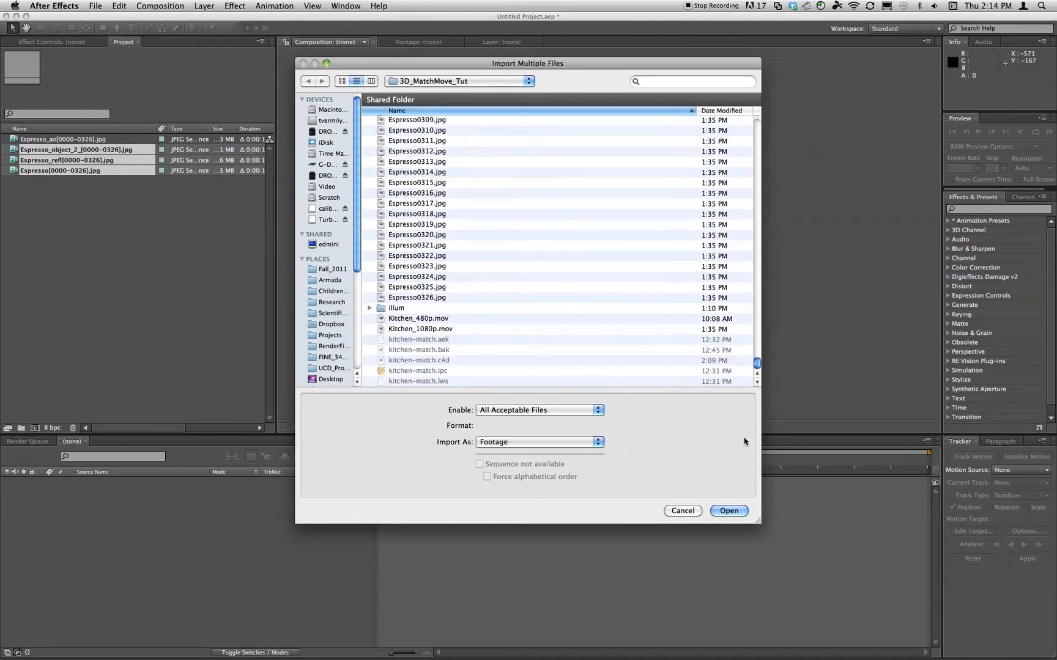
{"action": "left_click", "coordinate": [401, 330]}
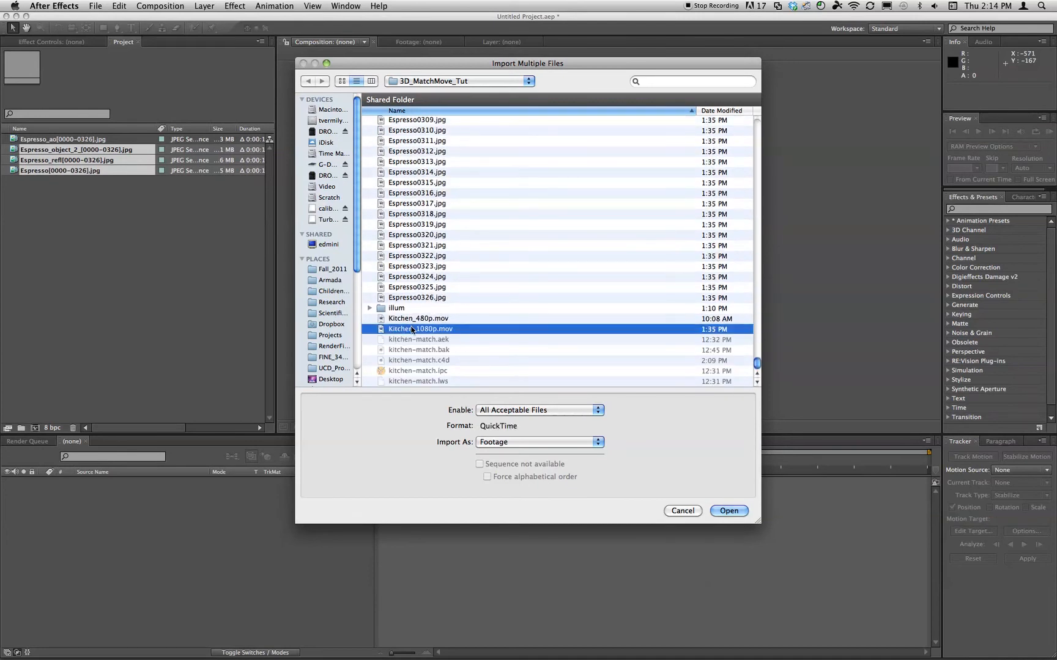
{"action": "left_click", "coordinate": [728, 511]}
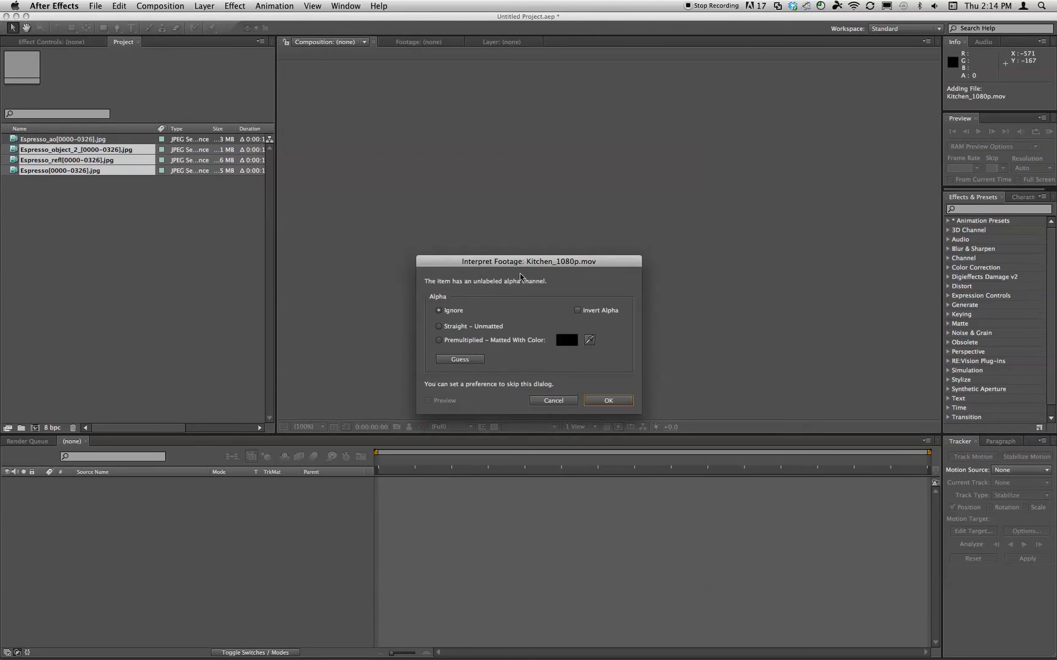
{"action": "left_click_drag", "start_coordinate": [532, 267], "coordinate": [512, 247]}
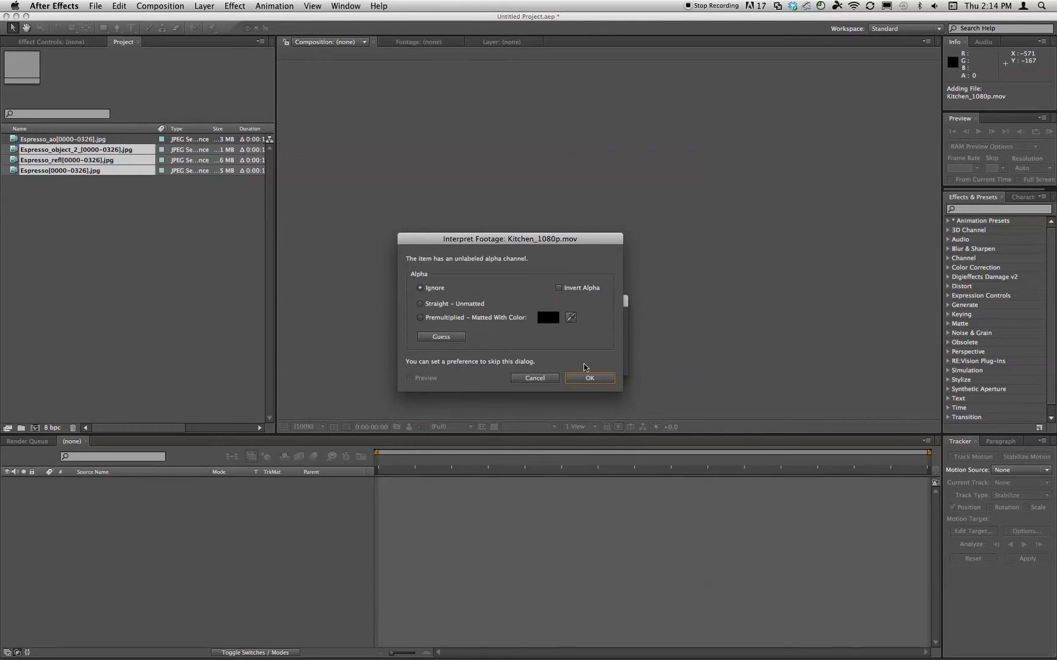
{"action": "left_click", "coordinate": [590, 378]}
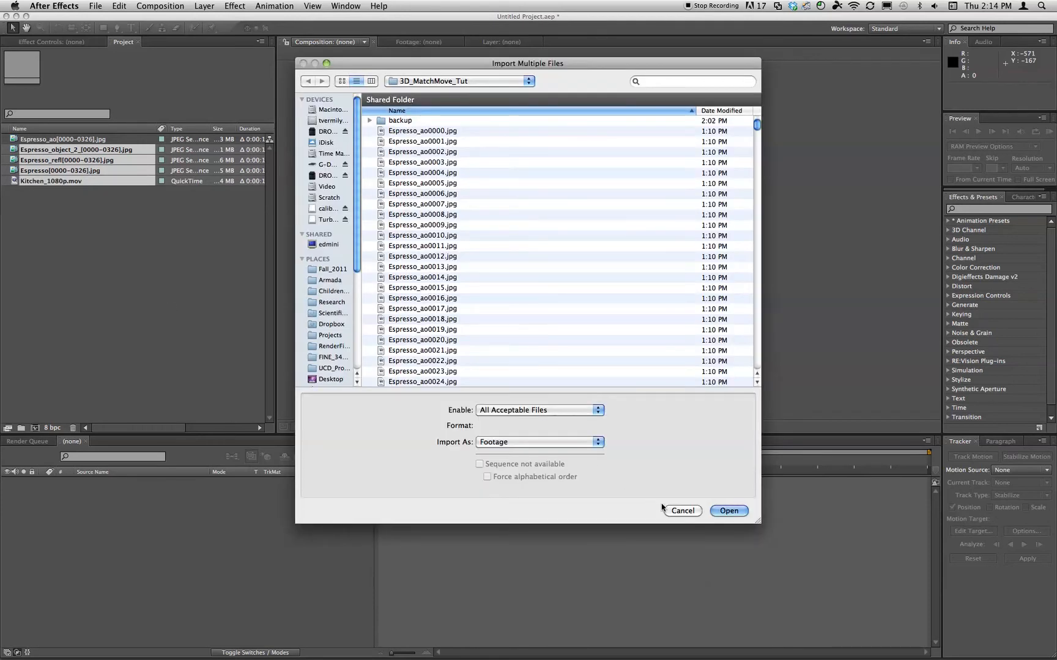
{"action": "left_click", "coordinate": [675, 512]}
{"action": "left_click", "coordinate": [111, 267]}
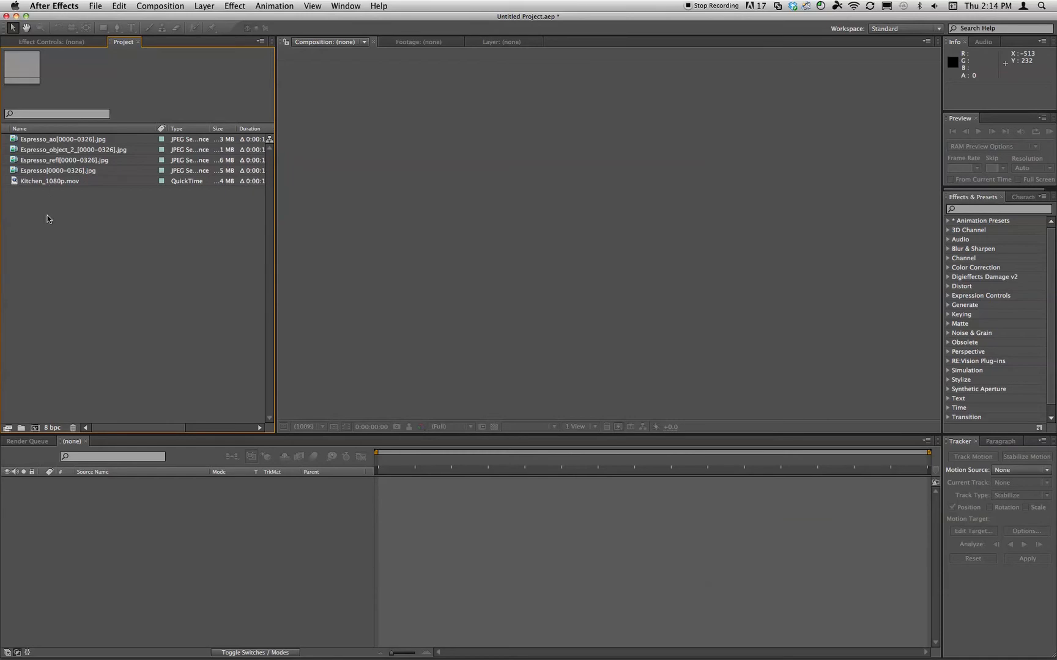
Examine the frame rate of Kitchen_1080p.mov in its Interpret Footage settings.
{"action": "left_click", "coordinate": [44, 182]}
{"action": "left_click", "coordinate": [53, 230]}
{"action": "left_click_drag", "start_coordinate": [63, 231], "coordinate": [31, 136]}
{"action": "left_click", "coordinate": [53, 205]}
{"action": "right_click", "coordinate": [49, 183]}
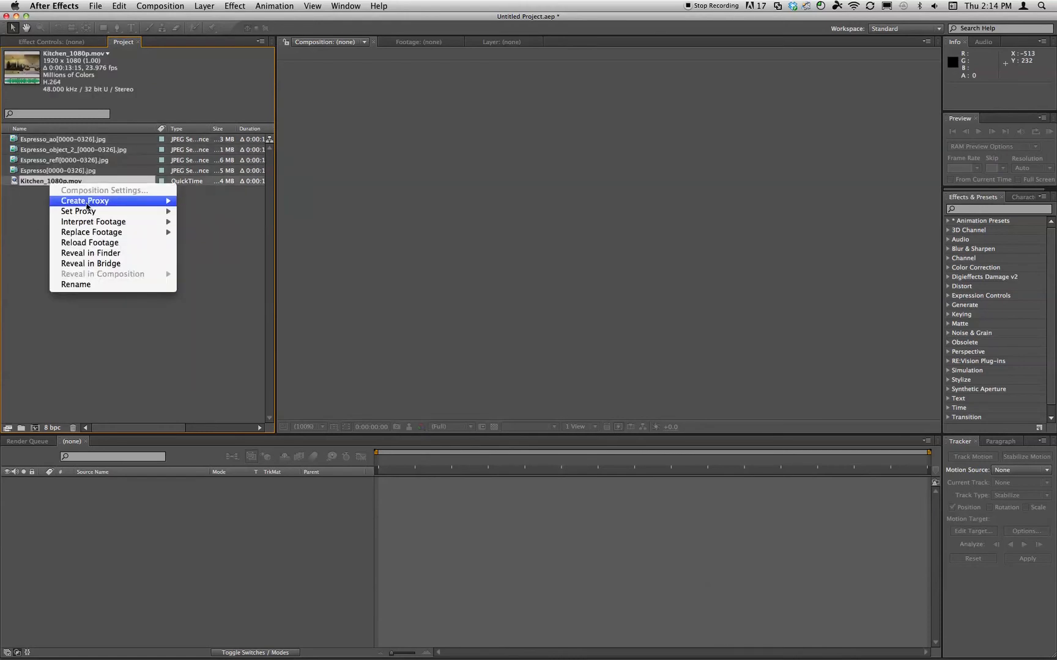
{"action": "mouse_move", "coordinate": [95, 224]}
{"action": "left_click", "coordinate": [202, 221]}
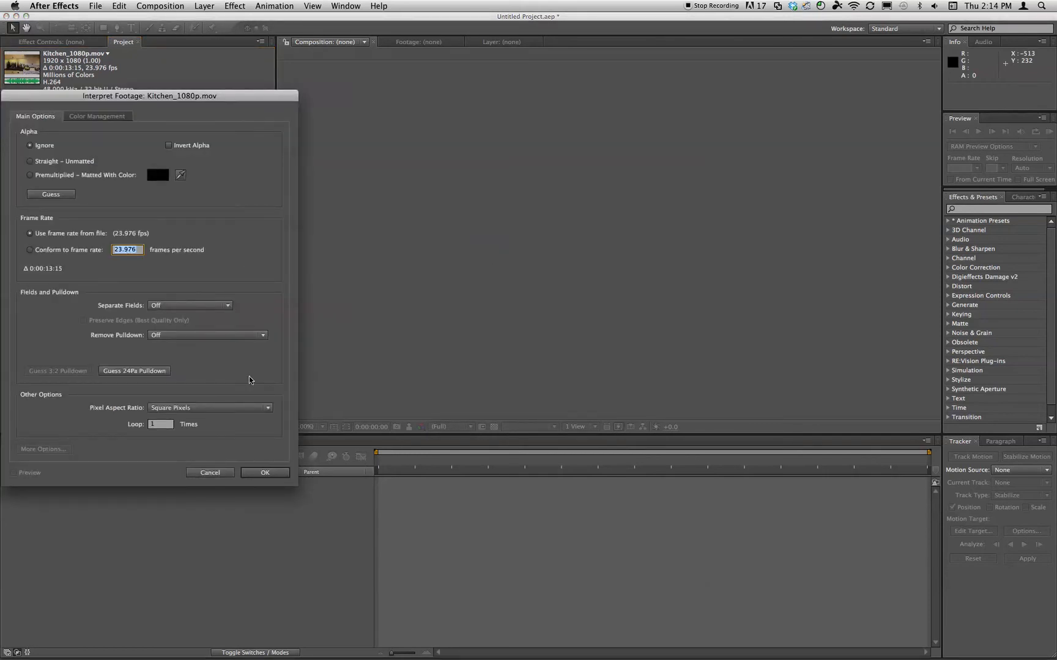
{"action": "left_click", "coordinate": [264, 472]}
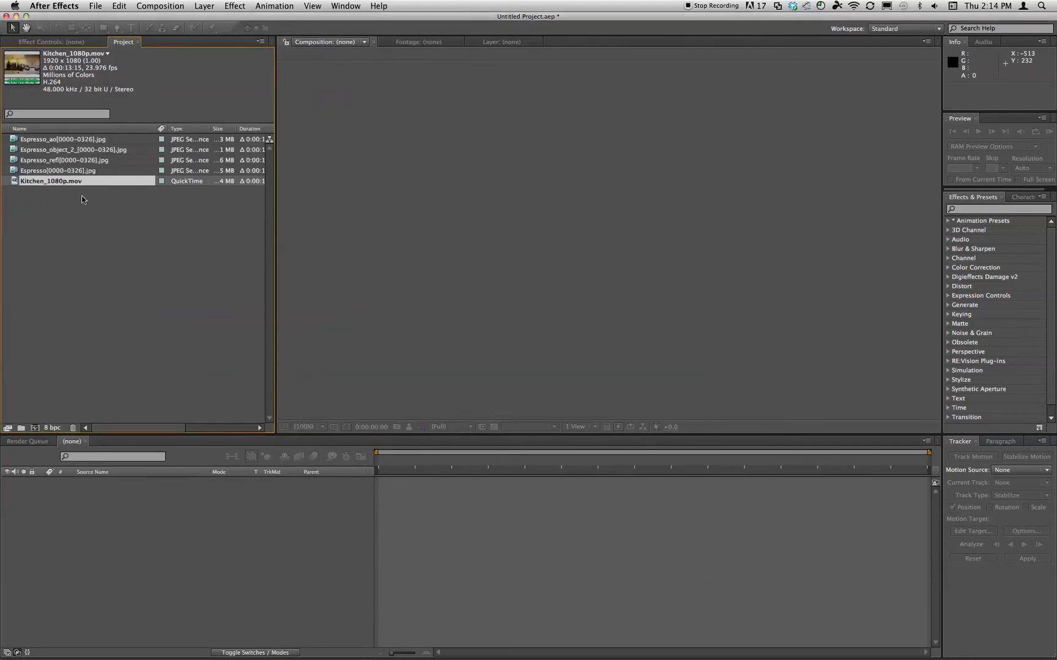
Interpret the Espresso[0000-0326].jpg sequence at an assumed frame rate of 23.976 frames per second.
{"action": "left_click", "coordinate": [62, 171]}
{"action": "right_click", "coordinate": [76, 173]}
{"action": "mouse_move", "coordinate": [184, 214]}
{"action": "left_click", "coordinate": [260, 215]}
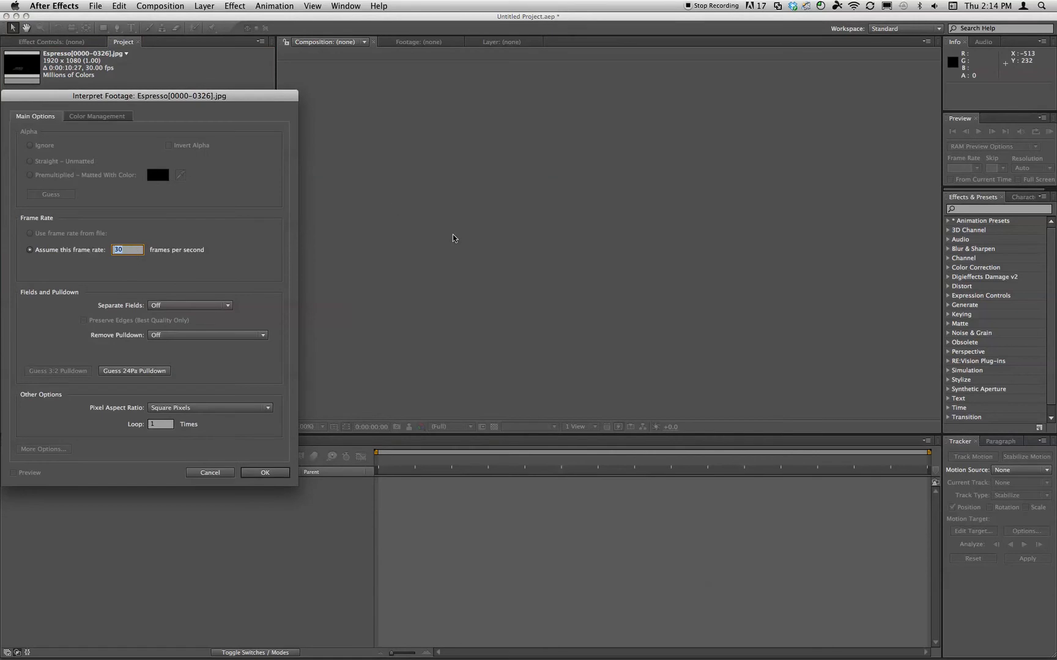
{"action": "type", "text": "23.976"}
{"action": "left_click", "coordinate": [265, 473]}
Interpret the Espresso_refl[0000-0326].jpg sequence at an assumed frame rate of 23.976 frames per second.
{"action": "left_click", "coordinate": [91, 160]}
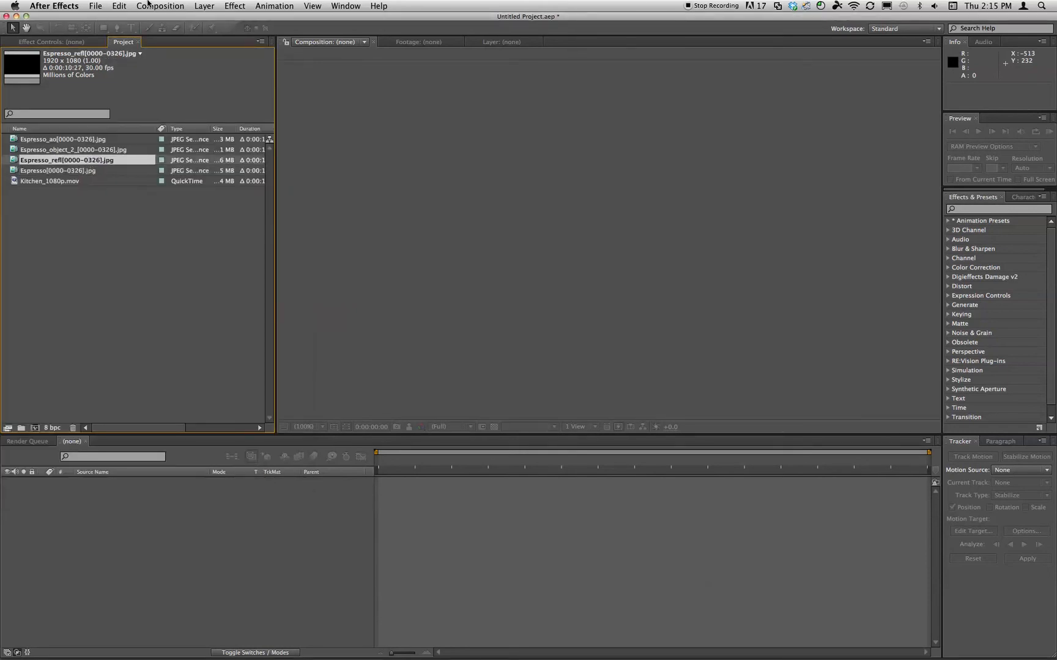
{"action": "right_click", "coordinate": [83, 160]}
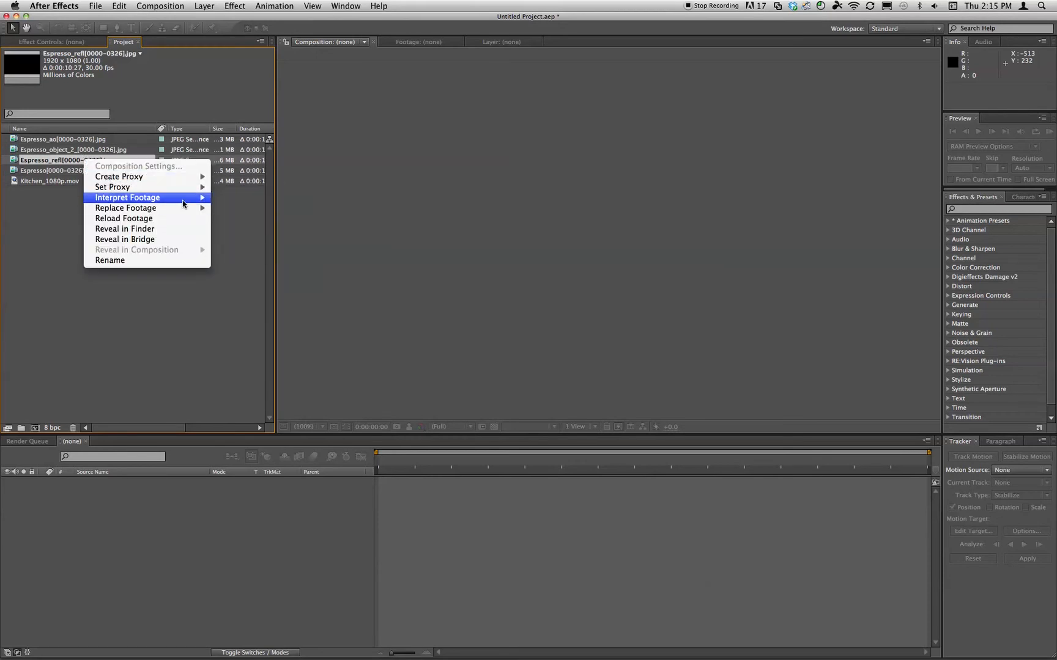
{"action": "mouse_move", "coordinate": [185, 204]}
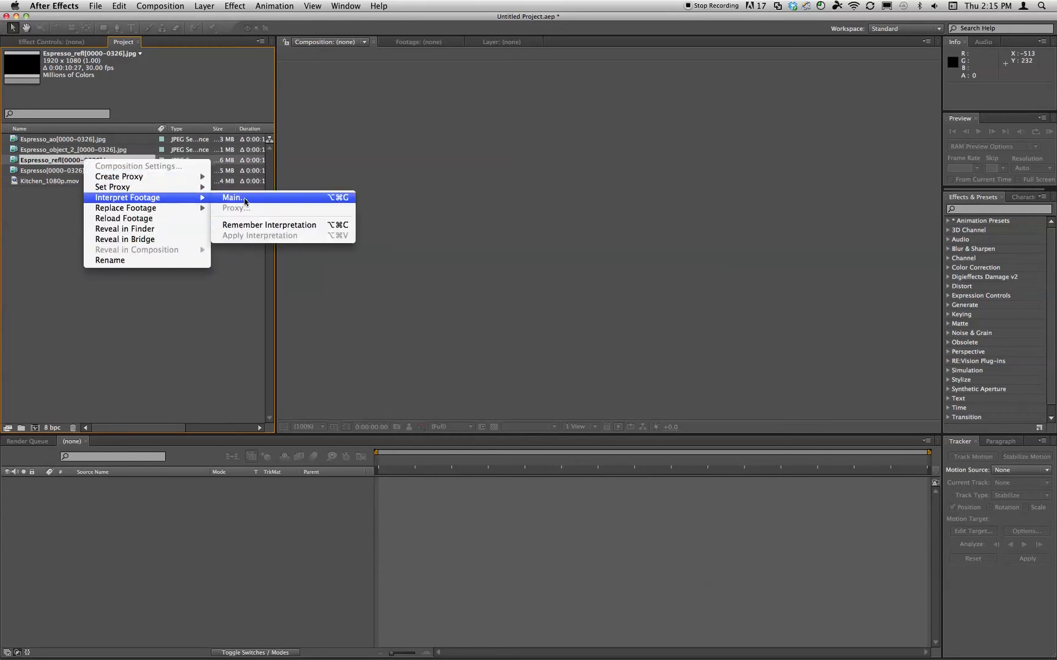
{"action": "left_click", "coordinate": [244, 199]}
{"action": "type", "text": "23.976"}
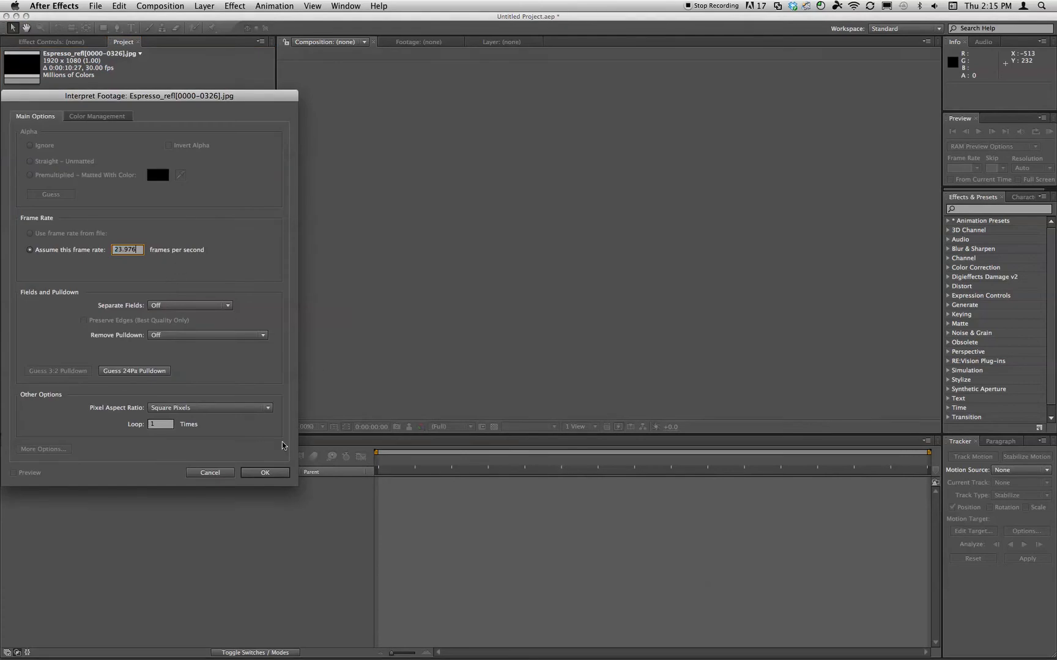
{"action": "left_click", "coordinate": [269, 472]}
Interpret the Espresso_object_2_[0000-0326].jpg sequence at an assumed frame rate of 23.976 frames per second.
{"action": "left_click", "coordinate": [75, 150]}
{"action": "right_click", "coordinate": [75, 151]}
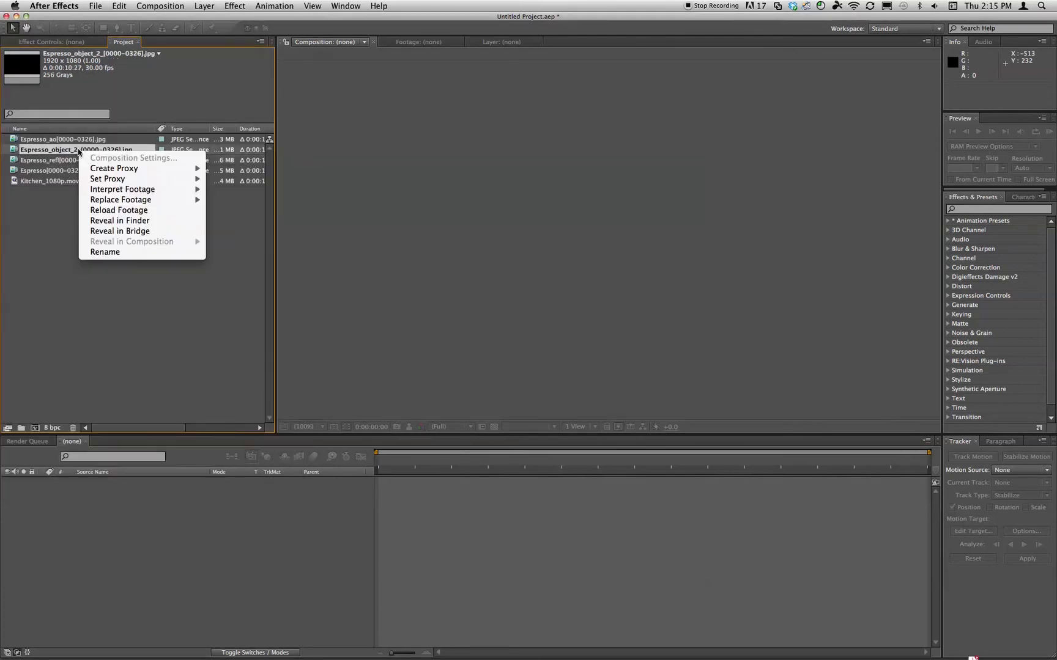
{"action": "mouse_move", "coordinate": [120, 194]}
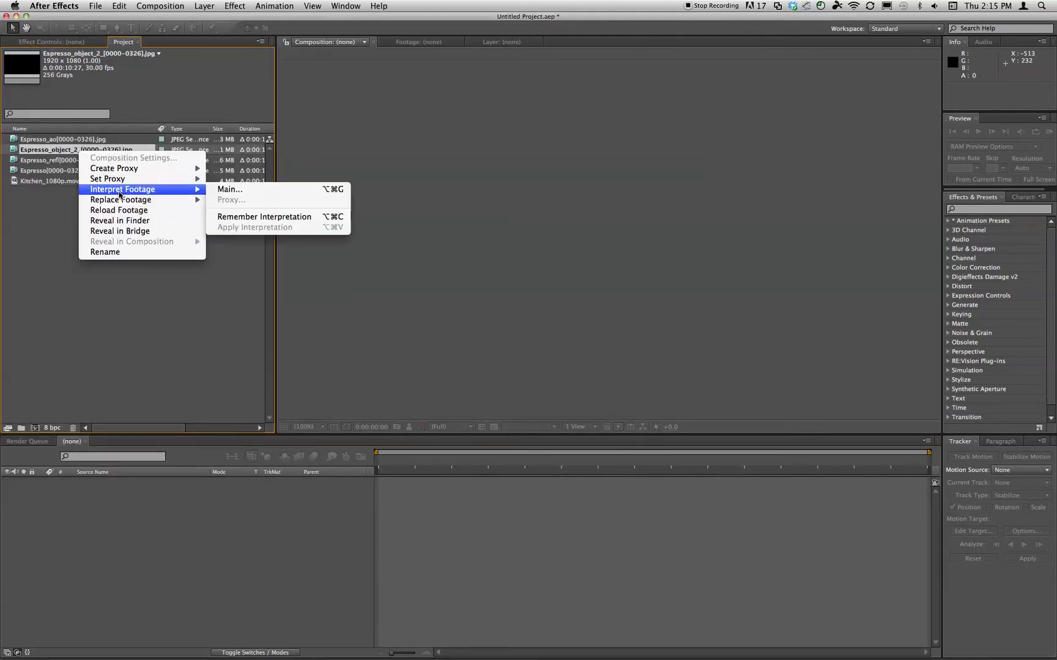
{"action": "left_click", "coordinate": [273, 195]}
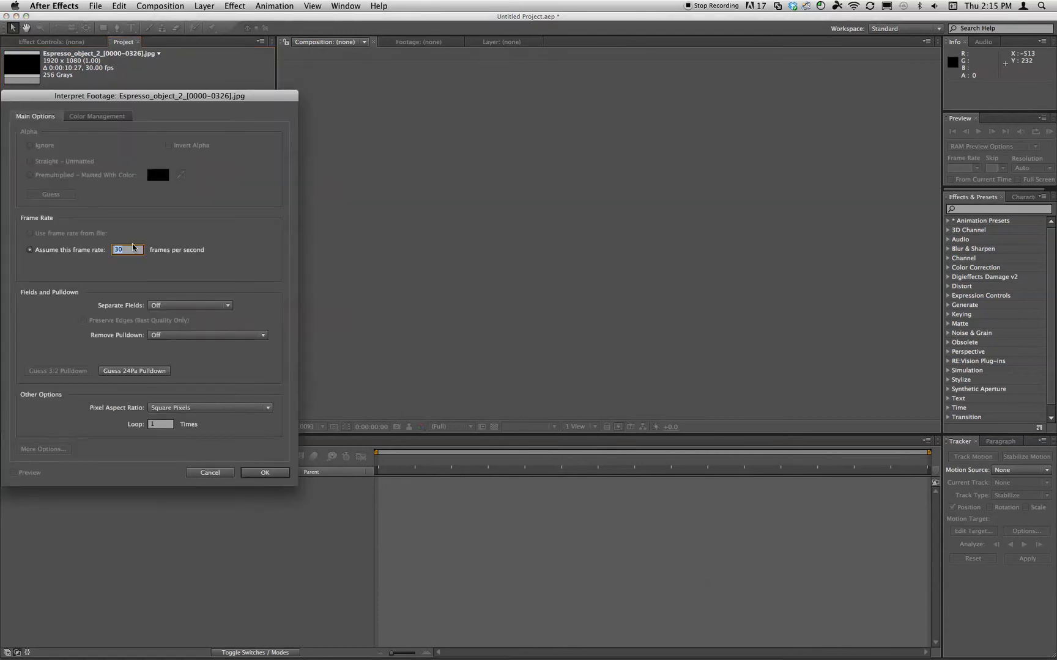
{"action": "type", "text": "23.976"}
{"action": "left_click", "coordinate": [265, 473]}
Interpret the Espresso_ao[0000-0326].jpg sequence at an assumed frame rate of 23.976 frames per second.
{"action": "right_click", "coordinate": [89, 140]}
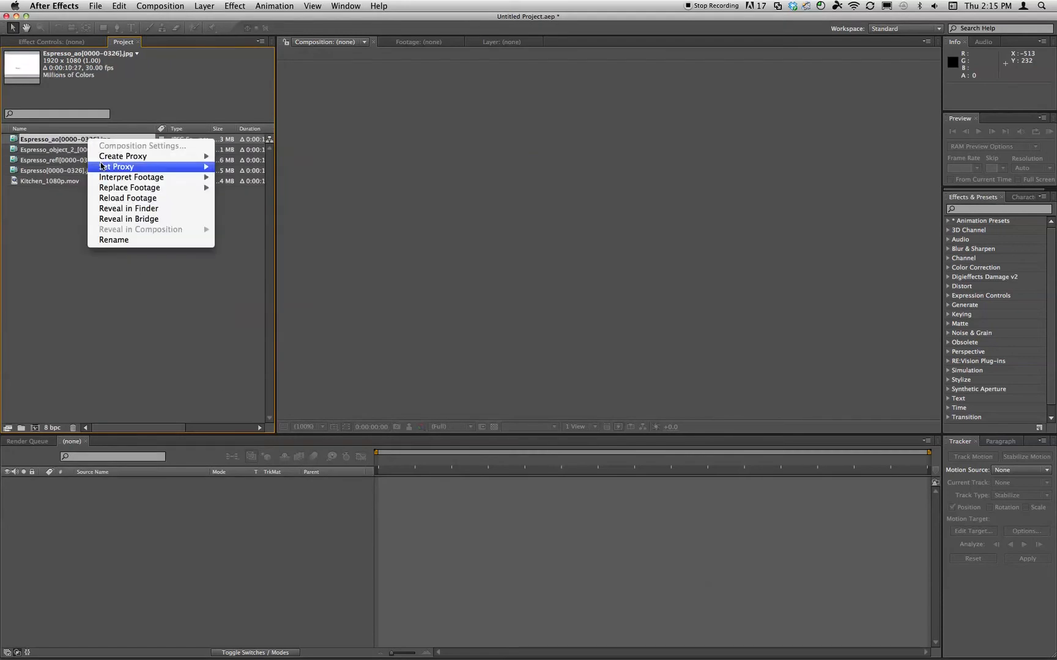
{"action": "mouse_move", "coordinate": [133, 178]}
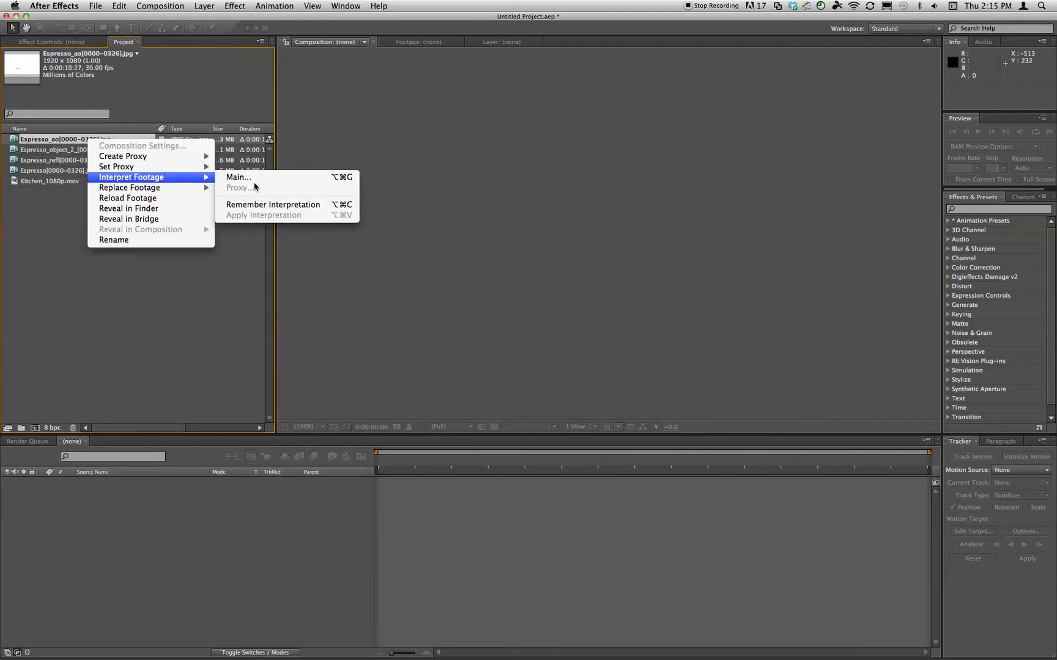
{"action": "left_click", "coordinate": [257, 178]}
{"action": "type", "text": "23.976"}
{"action": "left_click", "coordinate": [265, 473]}
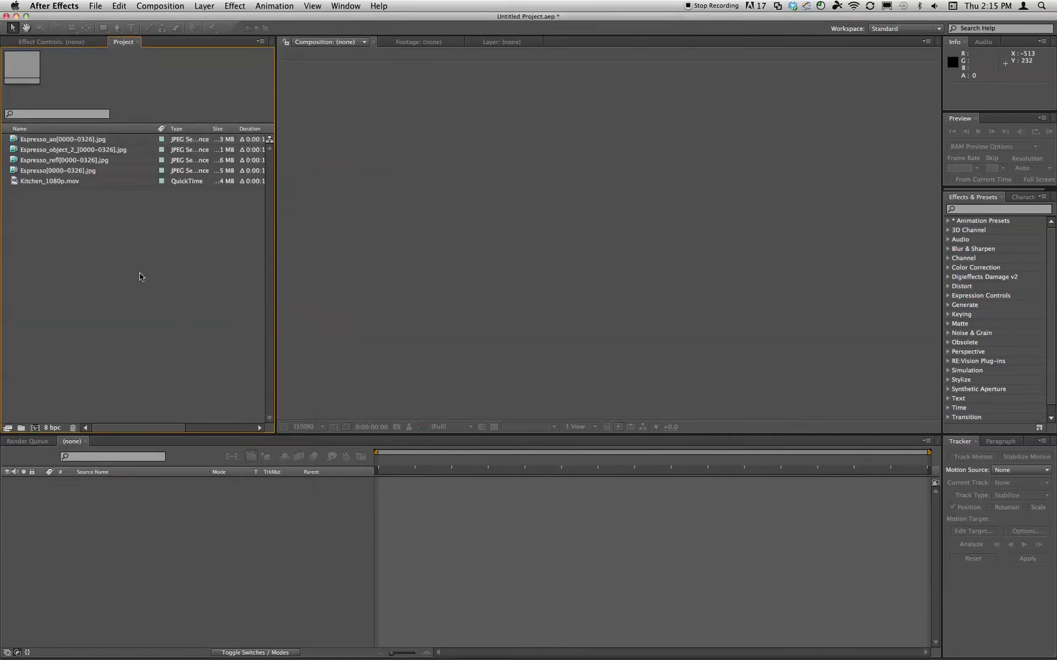
Create a composition from Kitchen_1080p.mov, scrub through the clip, and return the current time to 0:00:00:00.
{"action": "left_click_drag", "start_coordinate": [52, 181], "coordinate": [77, 545]}
{"action": "left_click", "coordinate": [675, 460]}
{"action": "left_click_drag", "start_coordinate": [732, 447], "coordinate": [378, 460]}
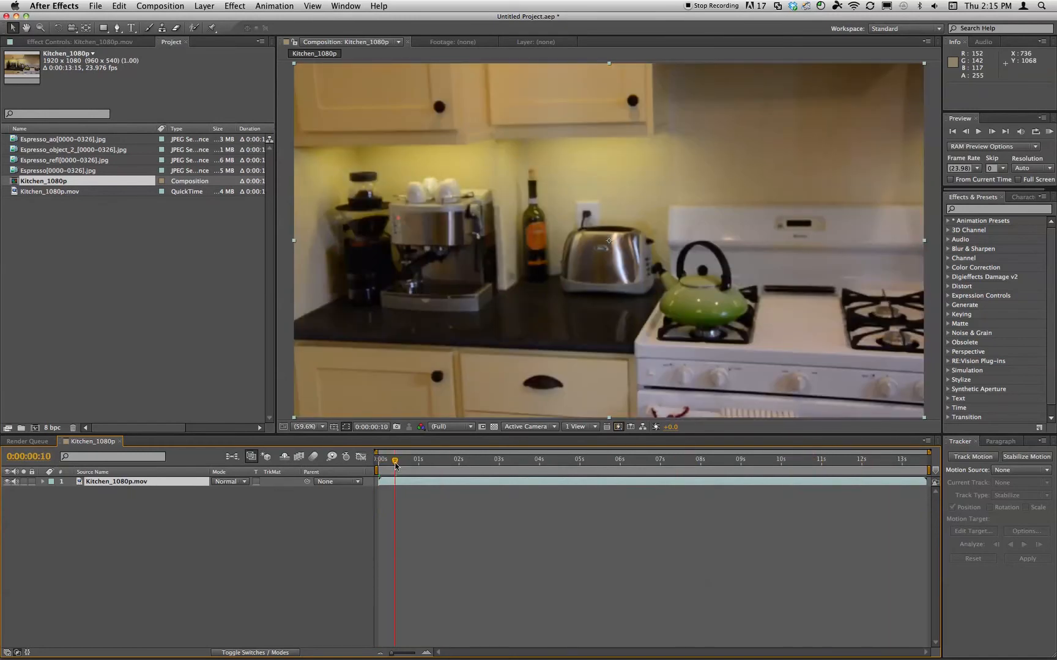
{"action": "left_click", "coordinate": [220, 546]}
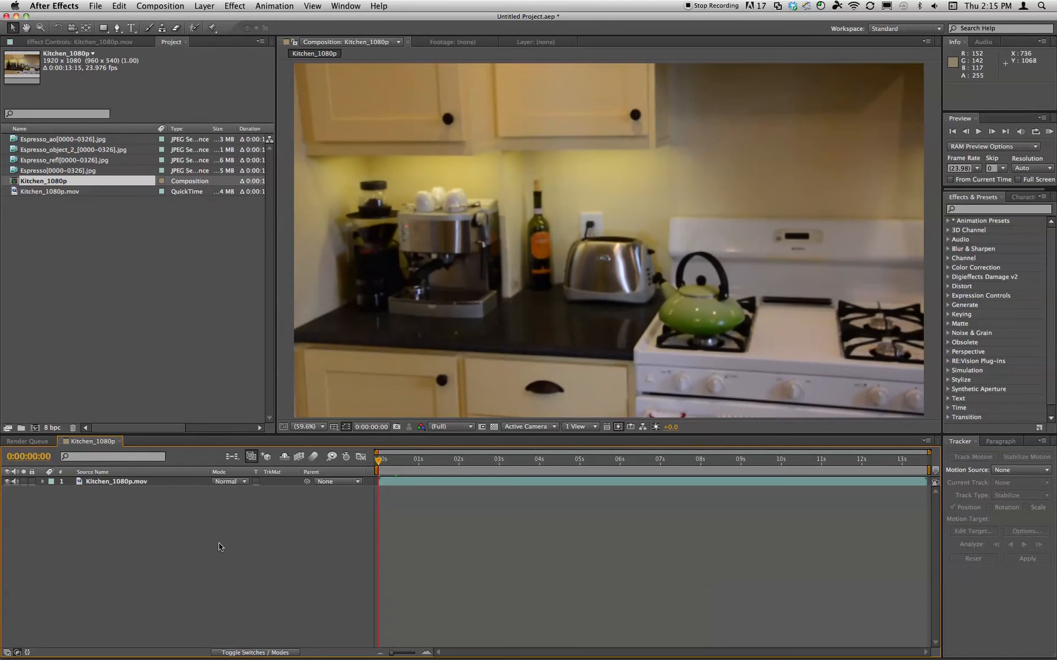
Widen the project's Name column and add Espresso_refl[0000-0326].jpg as a layer above Kitchen_1080p.mov.
{"action": "left_click", "coordinate": [55, 213]}
{"action": "left_click_drag", "start_coordinate": [153, 127], "coordinate": [168, 127]}
{"action": "left_click", "coordinate": [39, 169]}
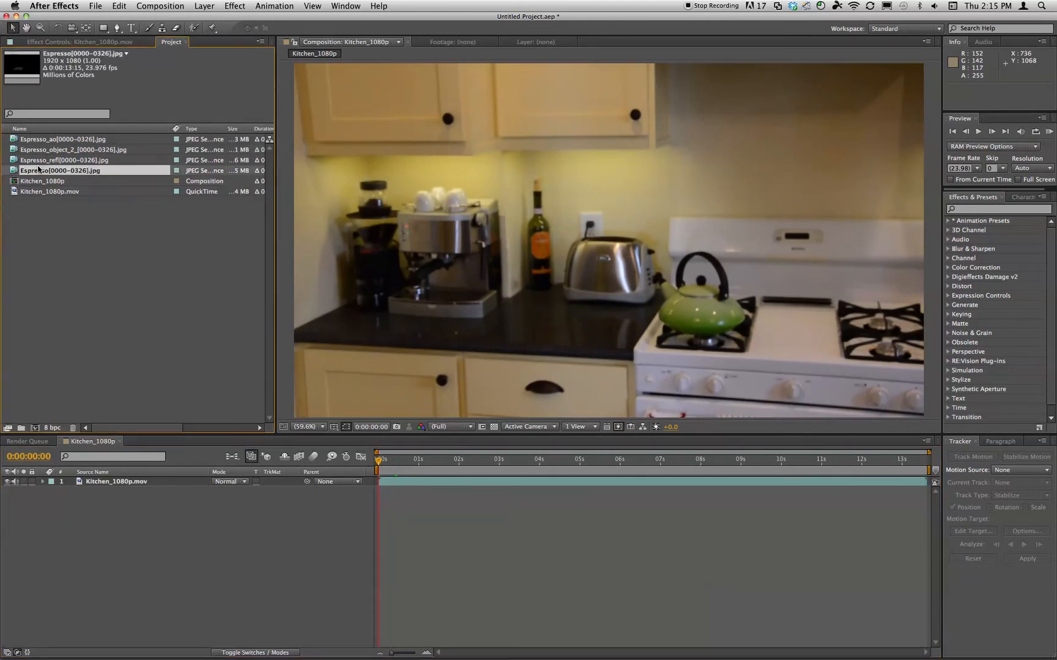
{"action": "left_click", "coordinate": [46, 161]}
{"action": "left_click_drag", "start_coordinate": [24, 156], "coordinate": [103, 483]}
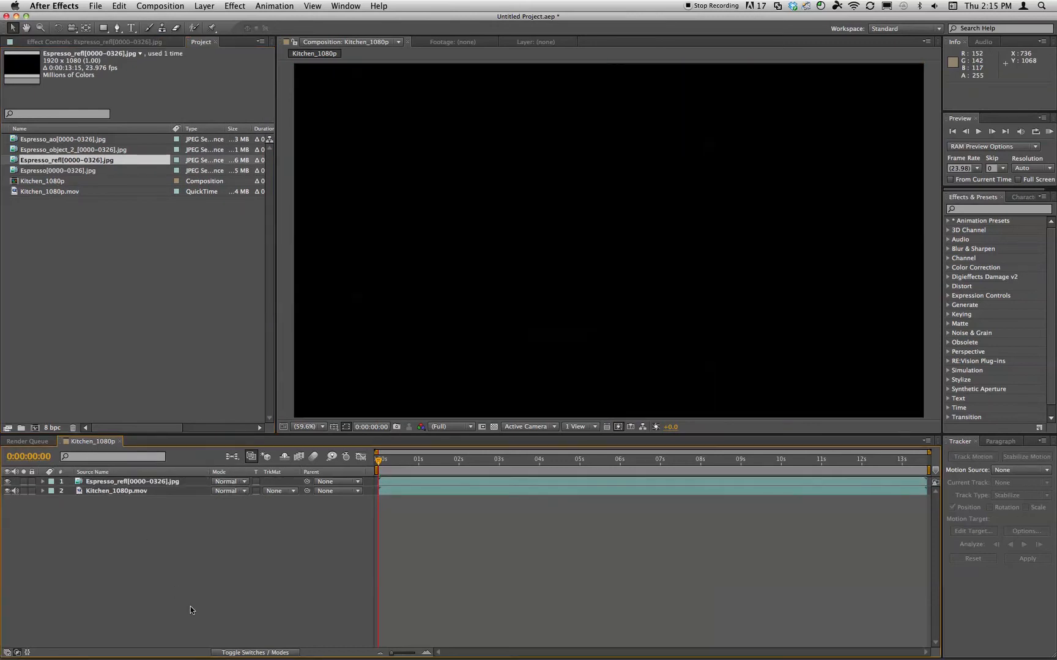
Move the current time to 0:00:09:20 and apply the Curves color correction effect to the Espresso_refl layer.
{"action": "left_click_drag", "start_coordinate": [398, 460], "coordinate": [775, 456]}
{"action": "right_click", "coordinate": [132, 484]}
{"action": "mouse_move", "coordinate": [180, 462]}
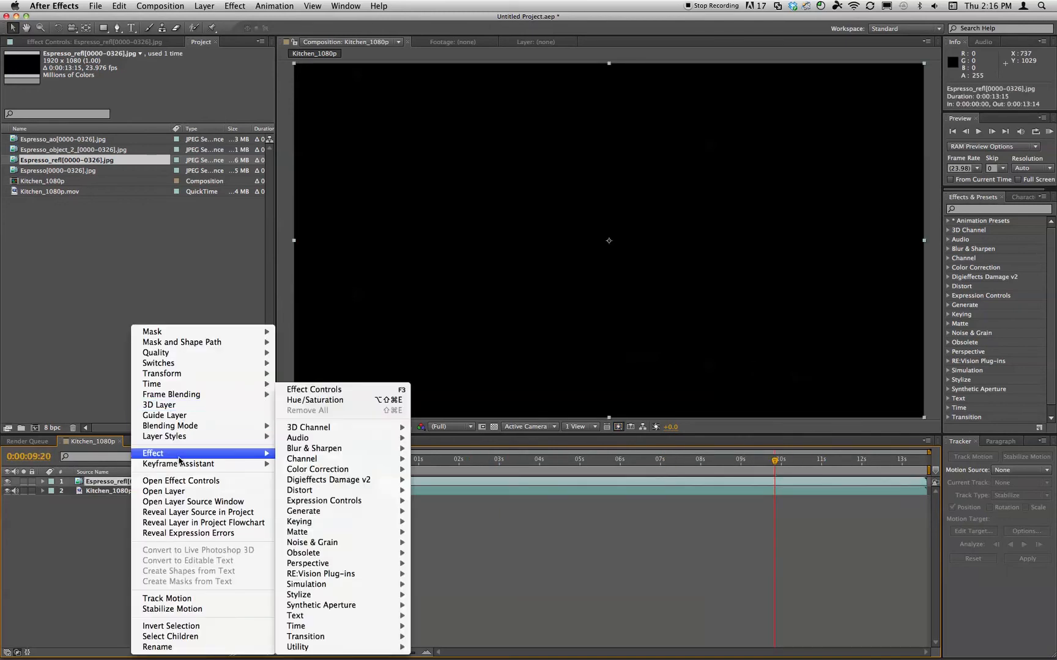
{"action": "mouse_move", "coordinate": [328, 535]}
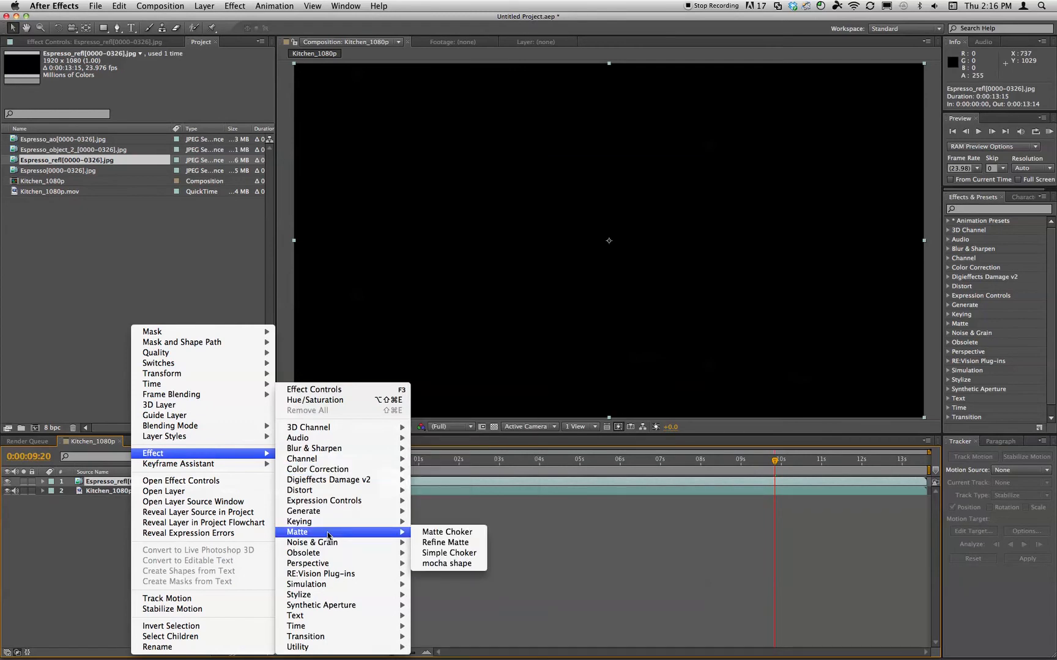
{"action": "mouse_move", "coordinate": [329, 474]}
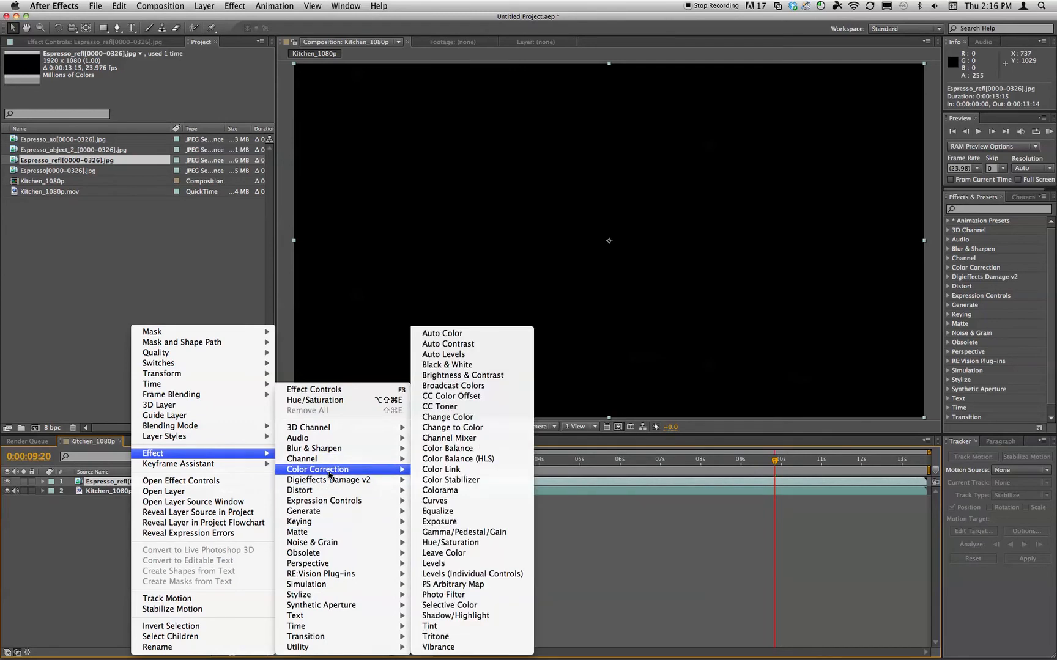
{"action": "left_click", "coordinate": [436, 501]}
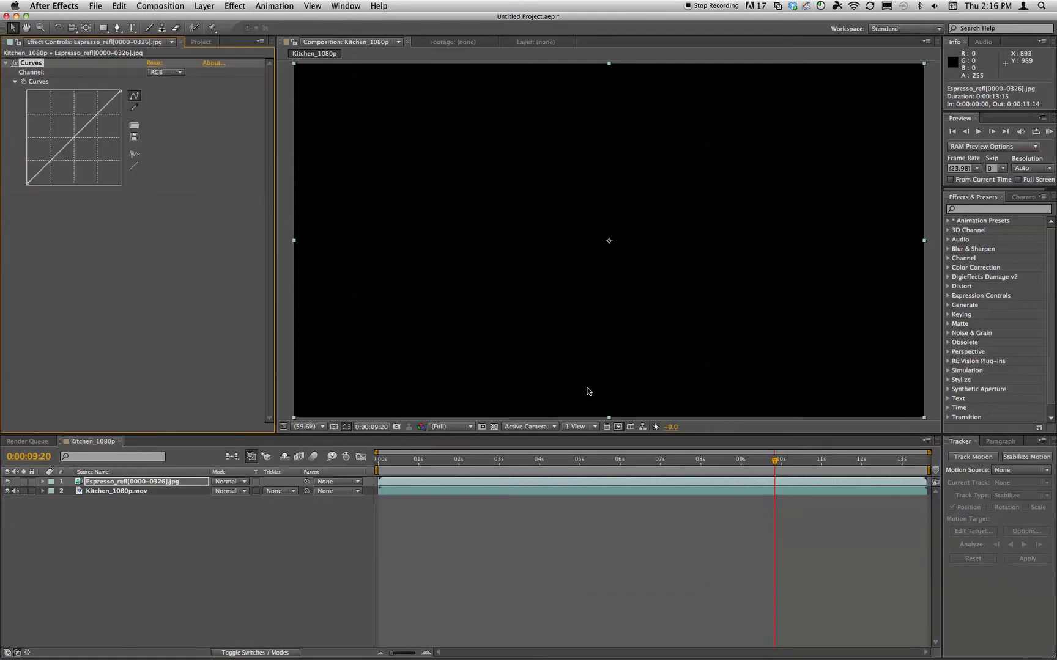
Shape the Espresso_refl layer's RGB curve with a steep rise in the shadows and its highlight end point pulled down to zero output.
{"action": "left_click_drag", "start_coordinate": [43, 165], "coordinate": [37, 134]}
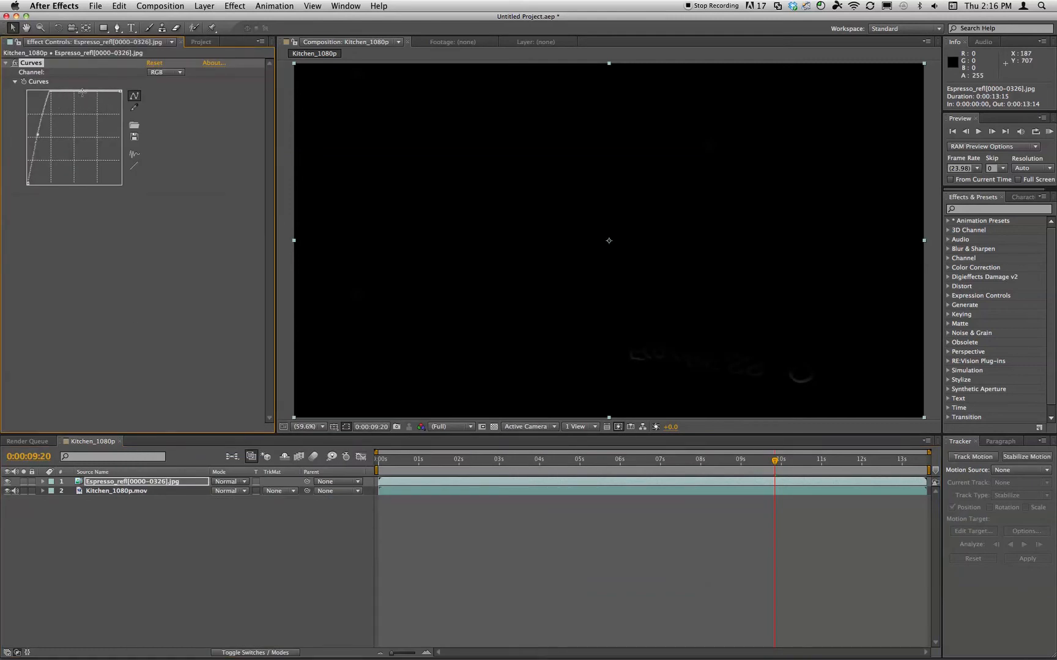
{"action": "left_click_drag", "start_coordinate": [92, 95], "coordinate": [125, 97]}
{"action": "left_click_drag", "start_coordinate": [120, 92], "coordinate": [121, 183]}
{"action": "mouse_move", "coordinate": [91, 93]}
{"action": "left_mouse_down"}
{"action": "mouse_move", "coordinate": [96, 229]}
{"action": "mouse_move", "coordinate": [137, 25]}
{"action": "left_mouse_up"}
{"action": "left_click_drag", "start_coordinate": [38, 137], "coordinate": [34, 139]}
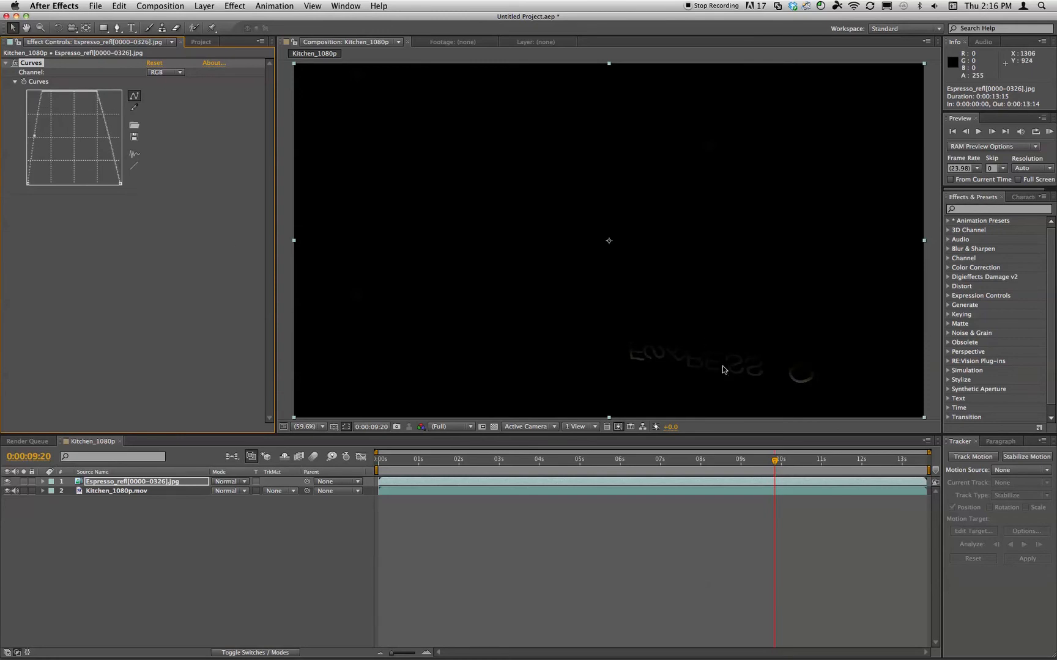
Move the current time to 0:00:06:18 and shift the reflection curve's highlight end point along the baseline to the middle of the graph.
{"action": "left_click_drag", "start_coordinate": [774, 458], "coordinate": [490, 459]}
{"action": "left_click_drag", "start_coordinate": [715, 468], "coordinate": [905, 466]}
{"action": "left_click", "coordinate": [851, 466]}
{"action": "left_click", "coordinate": [752, 469]}
{"action": "left_click", "coordinate": [649, 468]}
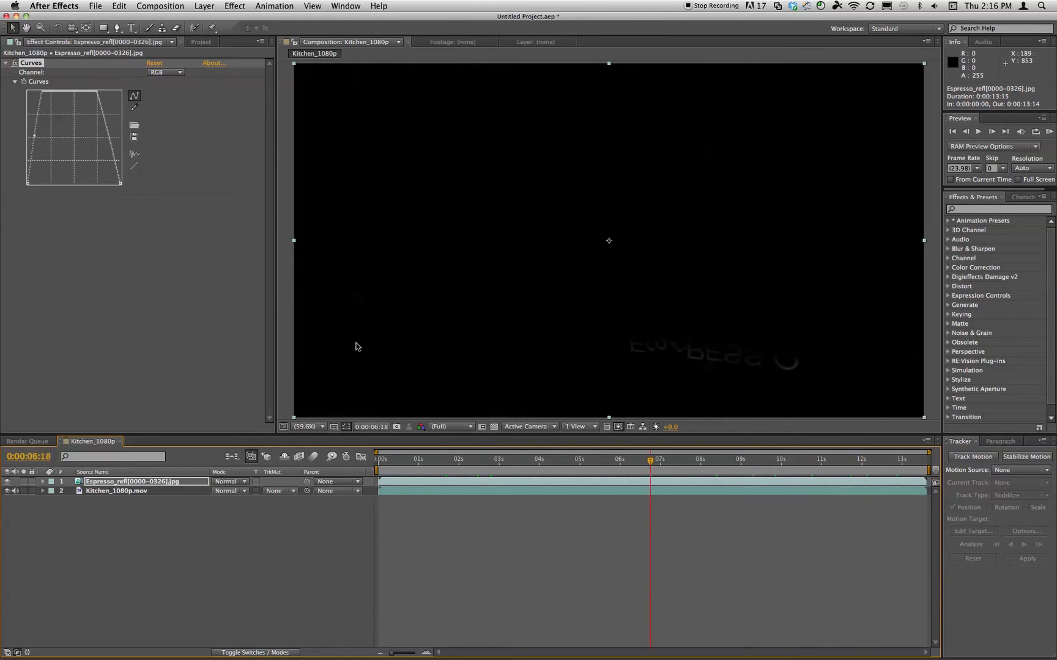
{"action": "left_click_drag", "start_coordinate": [120, 182], "coordinate": [74, 183]}
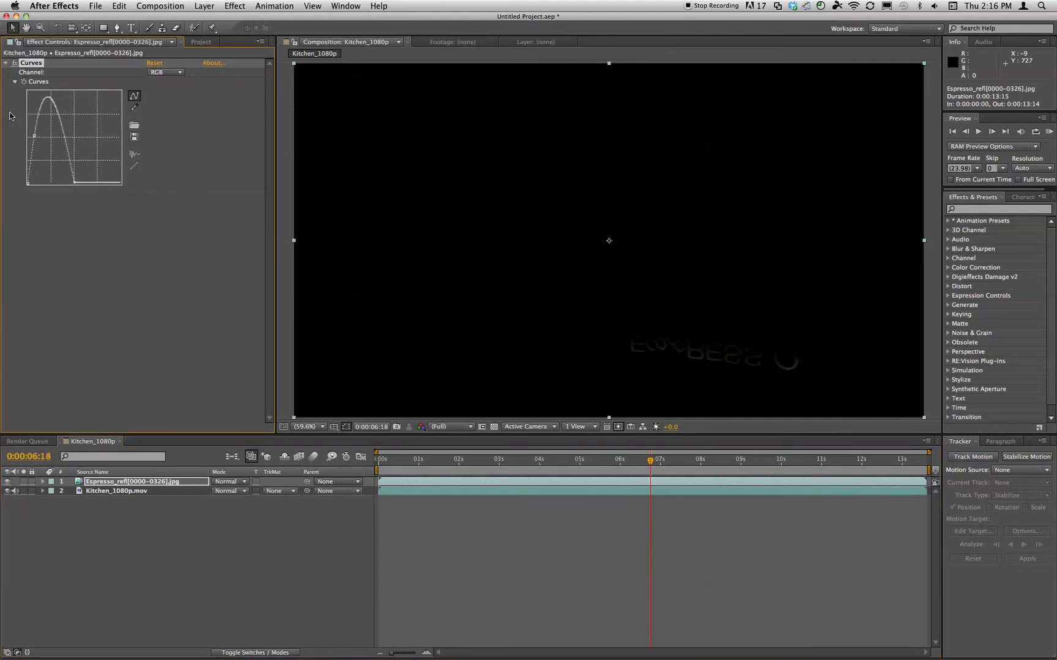
{"action": "left_click_drag", "start_coordinate": [34, 135], "coordinate": [34, 135]}
{"action": "mouse_move", "coordinate": [28, 183]}
{"action": "left_mouse_down"}
{"action": "mouse_move", "coordinate": [26, 166]}
{"action": "mouse_move", "coordinate": [21, 197]}
{"action": "left_mouse_up"}
{"action": "left_click", "coordinate": [256, 533]}
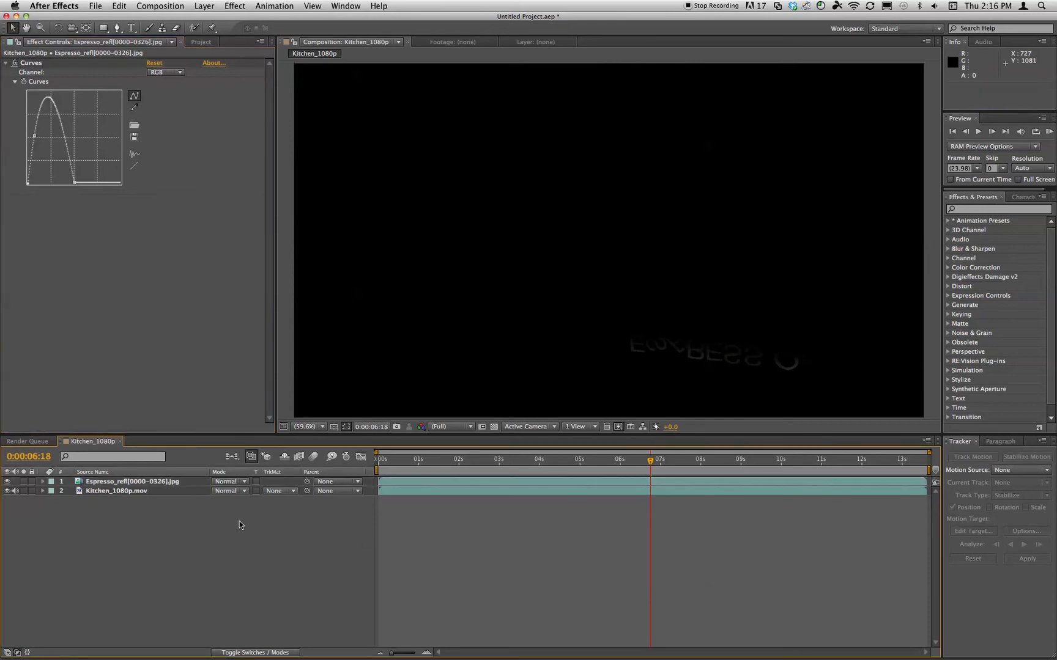
Set the Espresso_refl layer's blending mode to Add and move the current time to 0:00:07:22.
{"action": "left_click", "coordinate": [245, 482]}
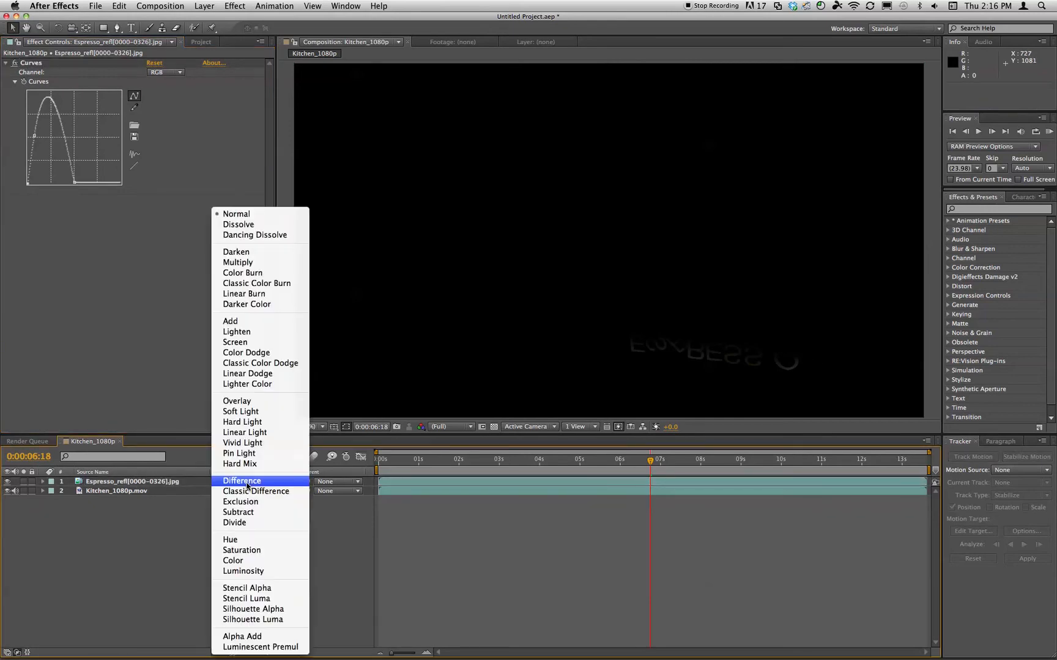
{"action": "left_click", "coordinate": [253, 322]}
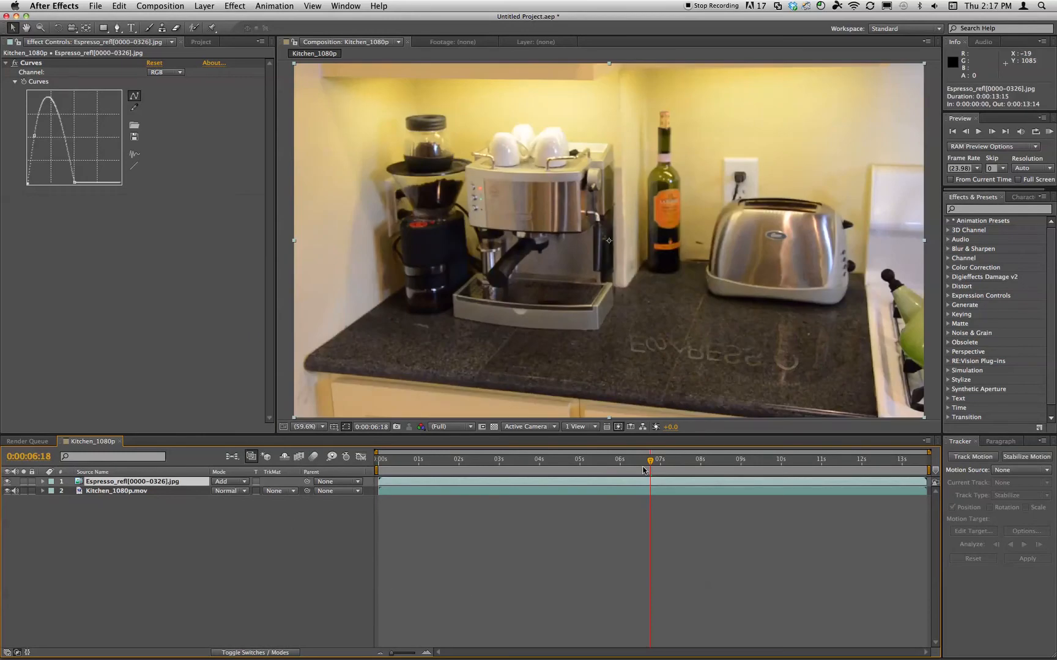
{"action": "left_click_drag", "start_coordinate": [651, 462], "coordinate": [614, 477]}
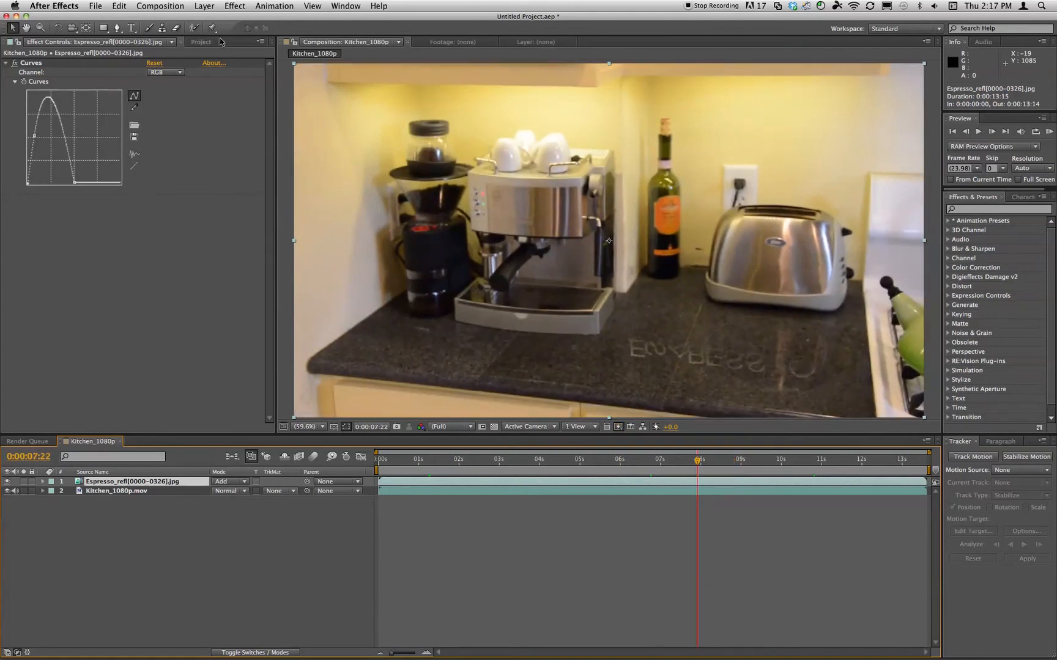
Add Espresso[0000-0326].jpg as the top layer of the composition and scrub through it, ending at 0:00:02:07.
{"action": "left_click", "coordinate": [201, 42]}
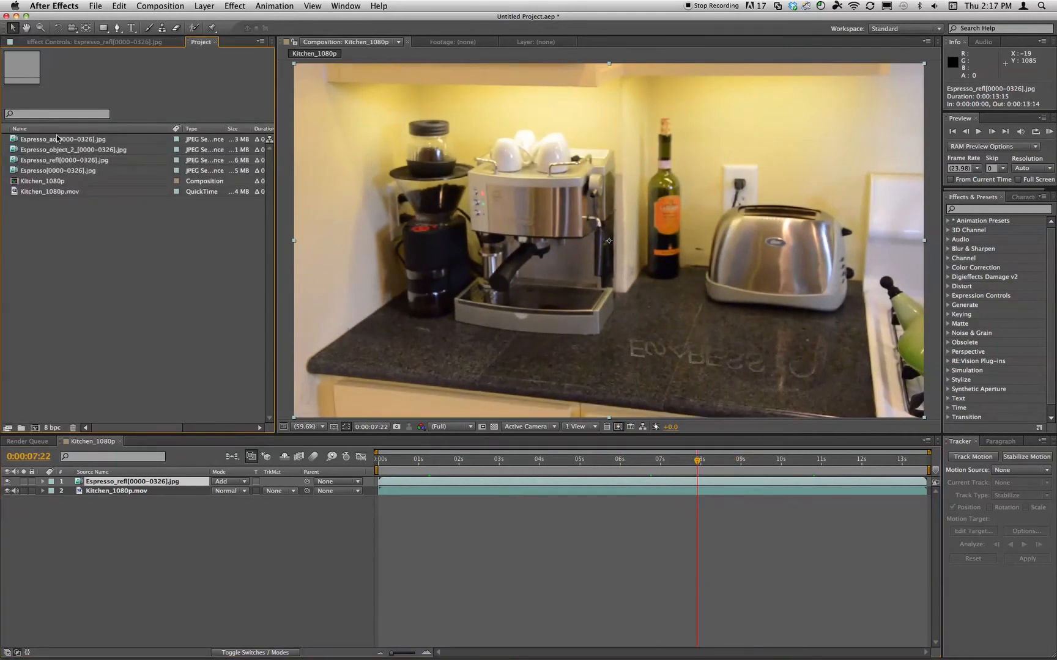
{"action": "left_click_drag", "start_coordinate": [46, 168], "coordinate": [123, 470]}
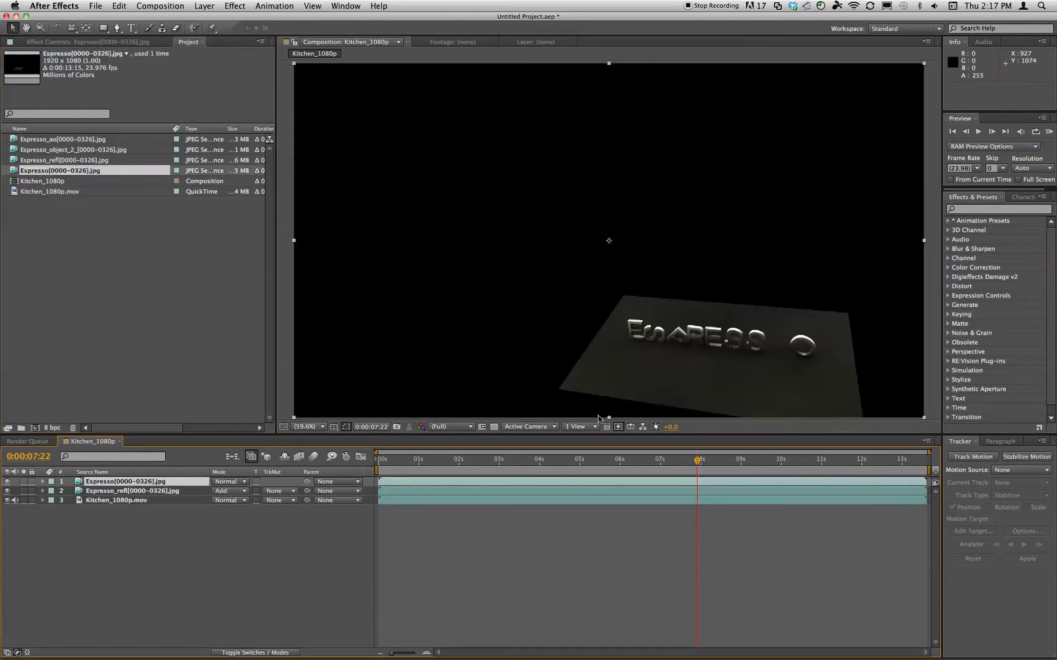
{"action": "left_click_drag", "start_coordinate": [695, 459], "coordinate": [758, 463]}
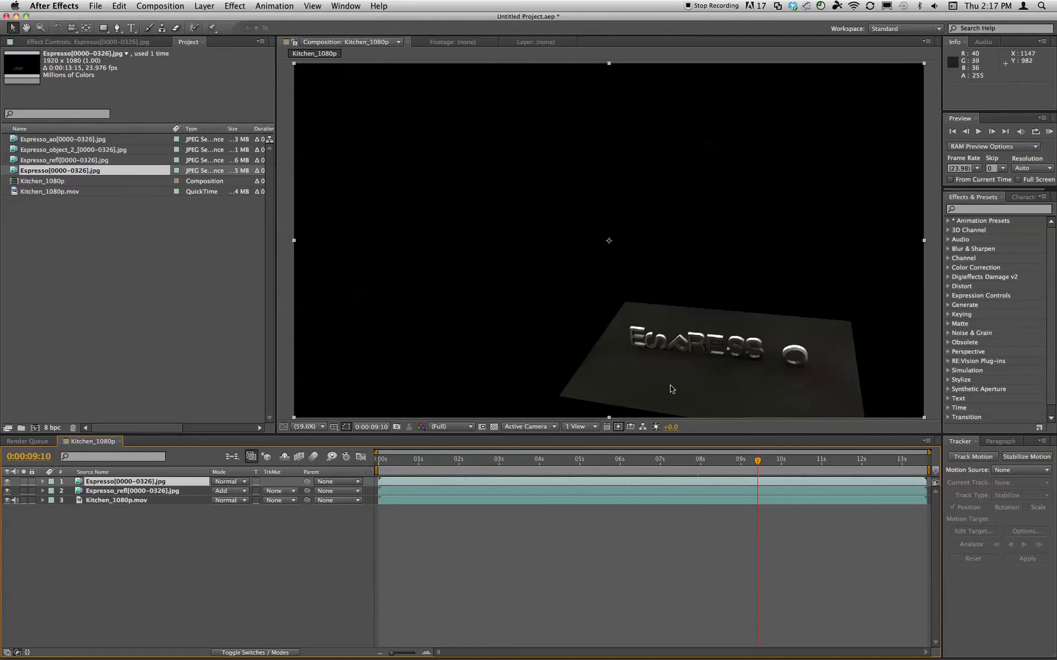
{"action": "left_click_drag", "start_coordinate": [756, 465], "coordinate": [470, 451]}
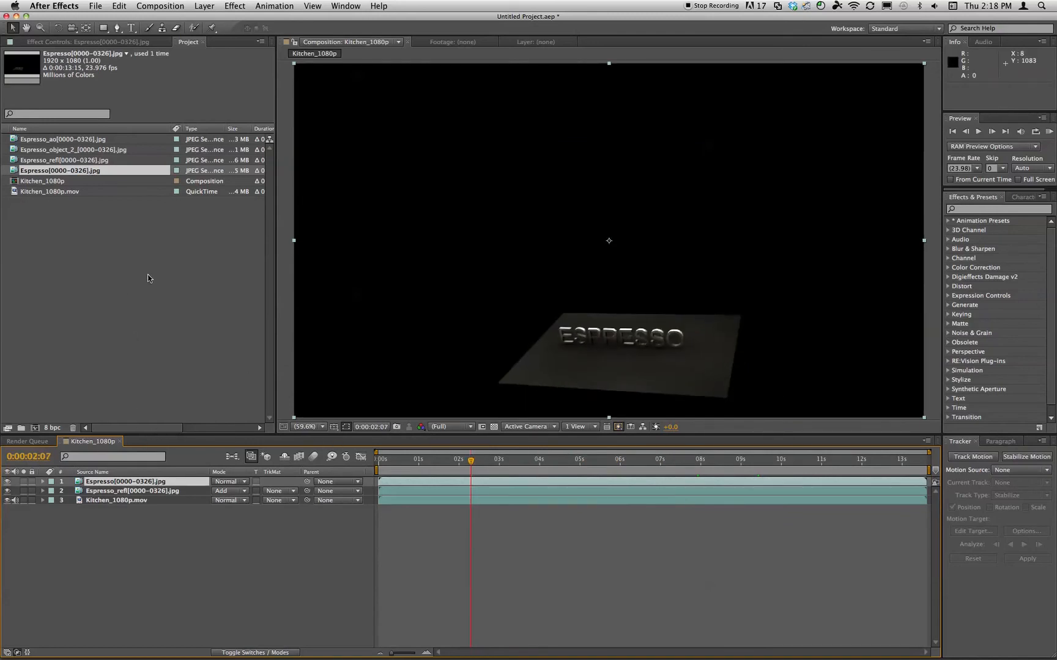
Add Espresso_object_2_[0000-0326].jpg as the top layer and set its blending mode to Screen at 0:00:02:17.
{"action": "left_click_drag", "start_coordinate": [60, 150], "coordinate": [141, 481]}
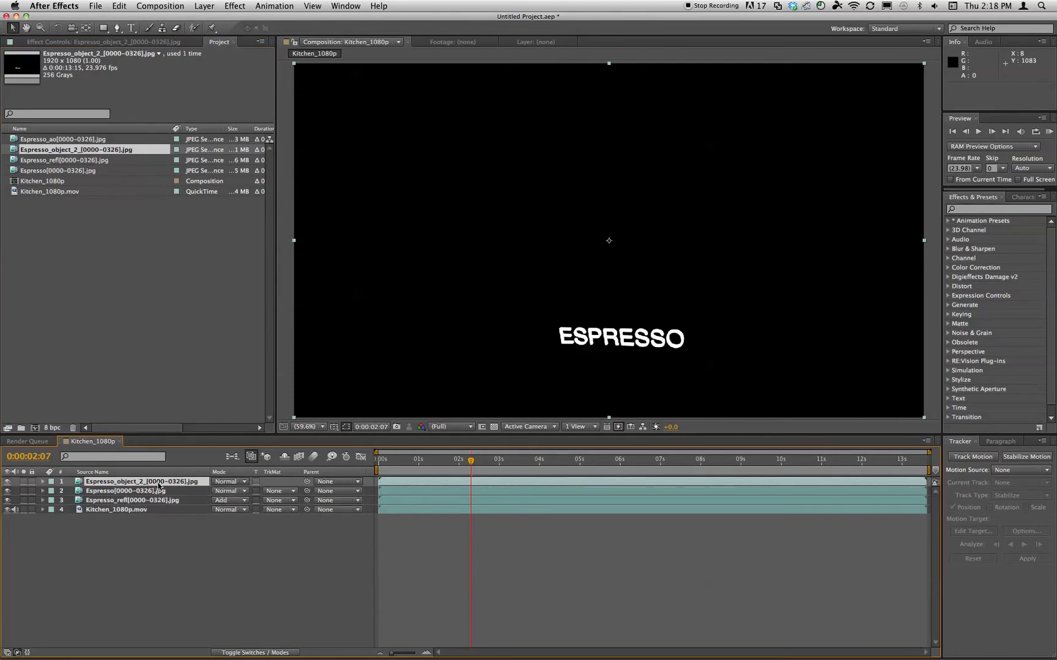
{"action": "left_click_drag", "start_coordinate": [527, 463], "coordinate": [490, 465]}
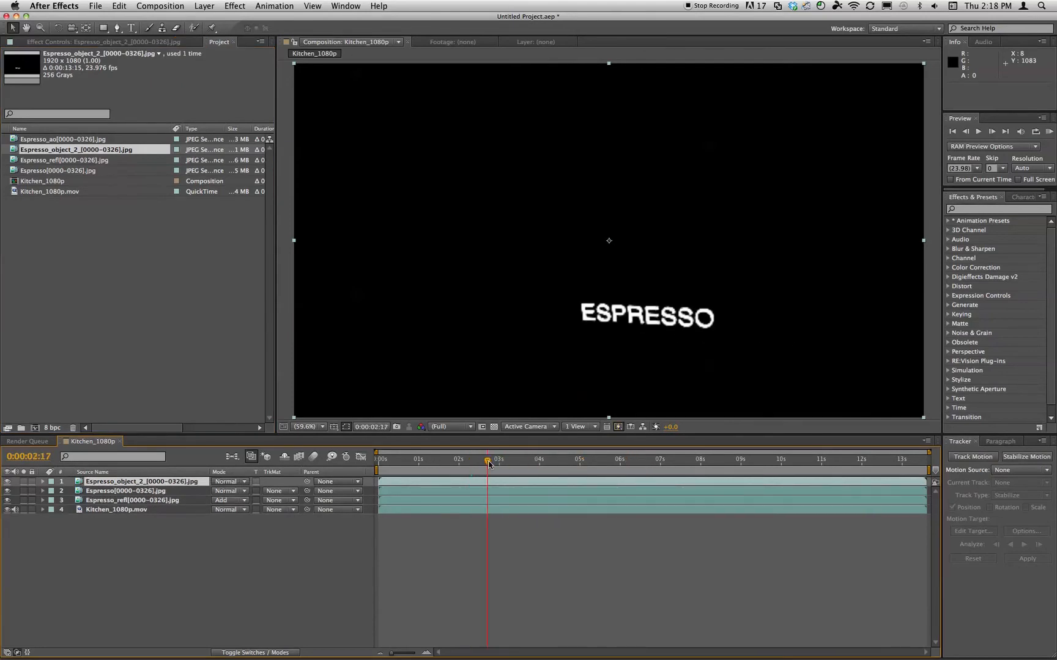
{"action": "left_click", "coordinate": [240, 482]}
{"action": "left_click", "coordinate": [237, 342]}
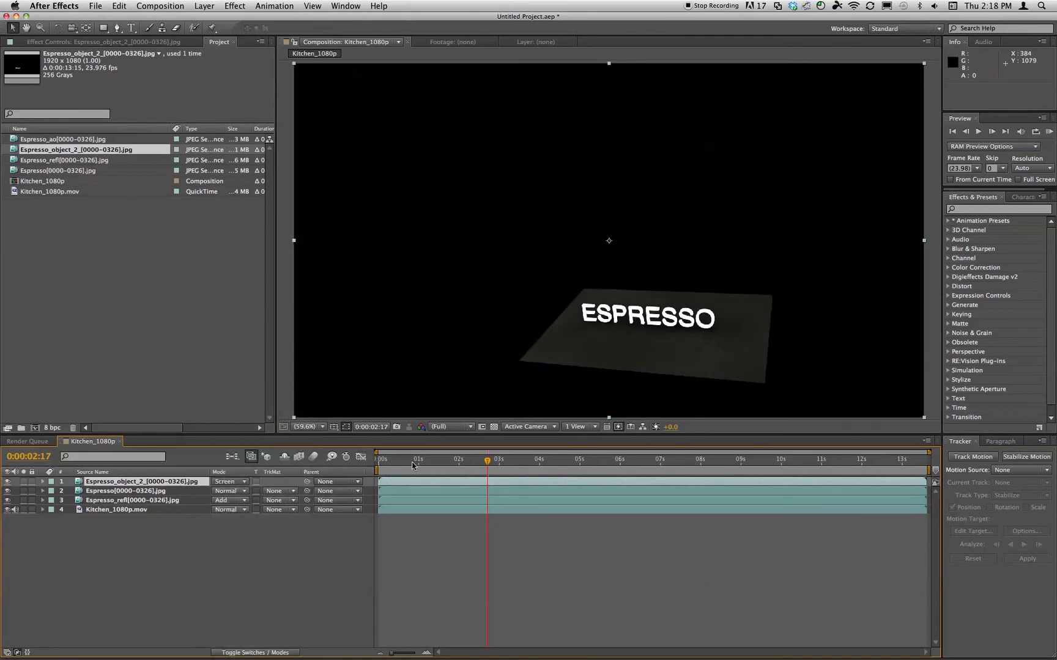
Lower the Espresso_object_2_ layer's opacity so the lettering's shading shows through, and collapse its properties.
{"action": "left_click", "coordinate": [43, 482]}
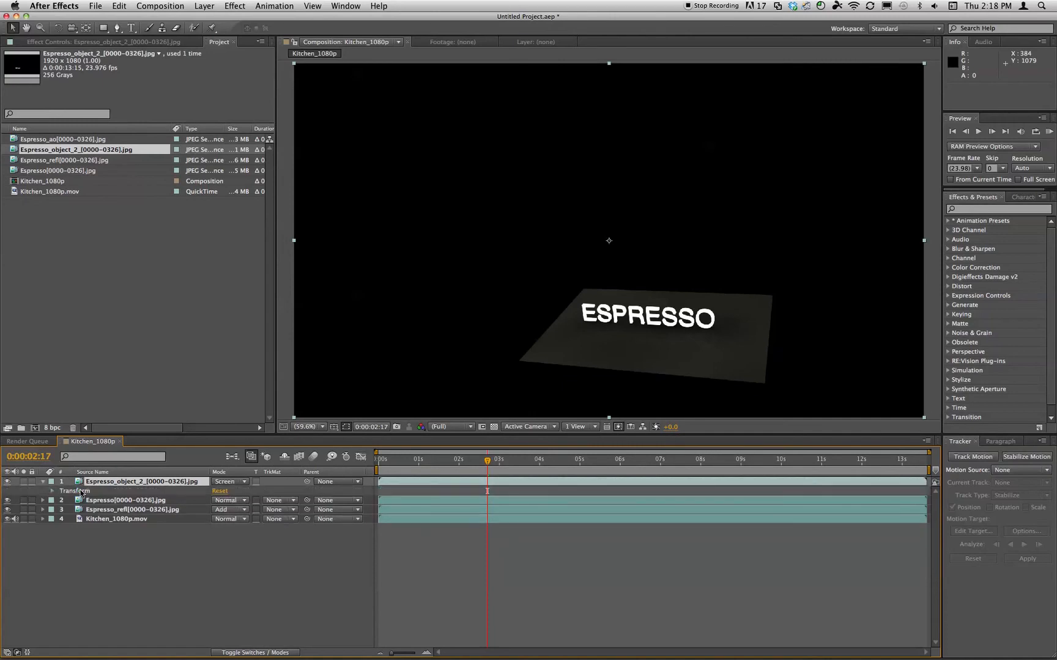
{"action": "left_click", "coordinate": [53, 491]}
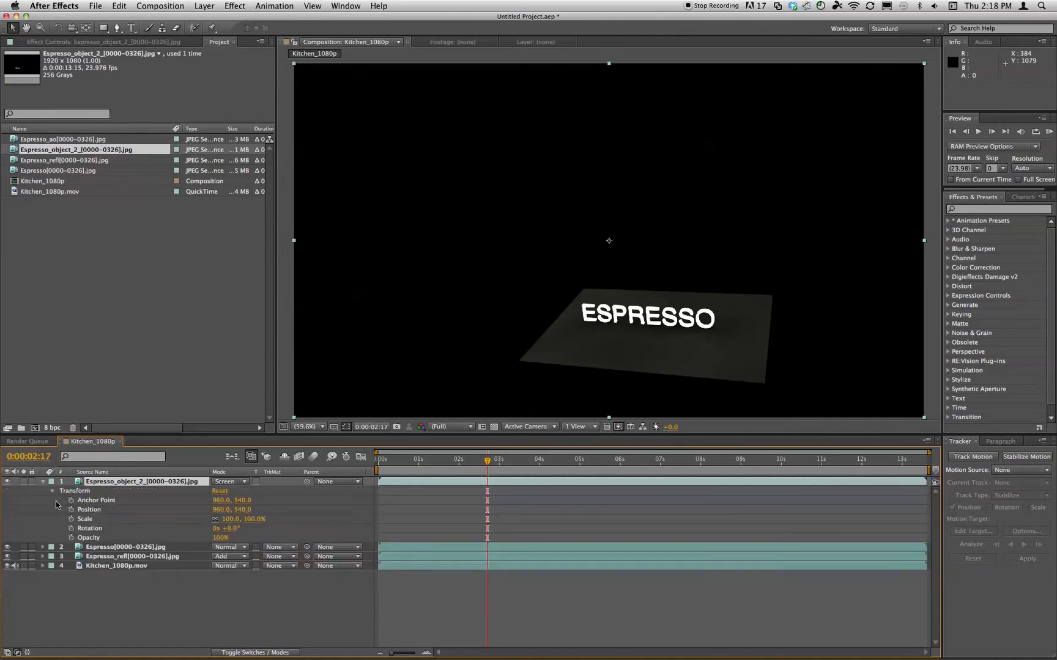
{"action": "left_click_drag", "start_coordinate": [215, 539], "coordinate": [182, 540]}
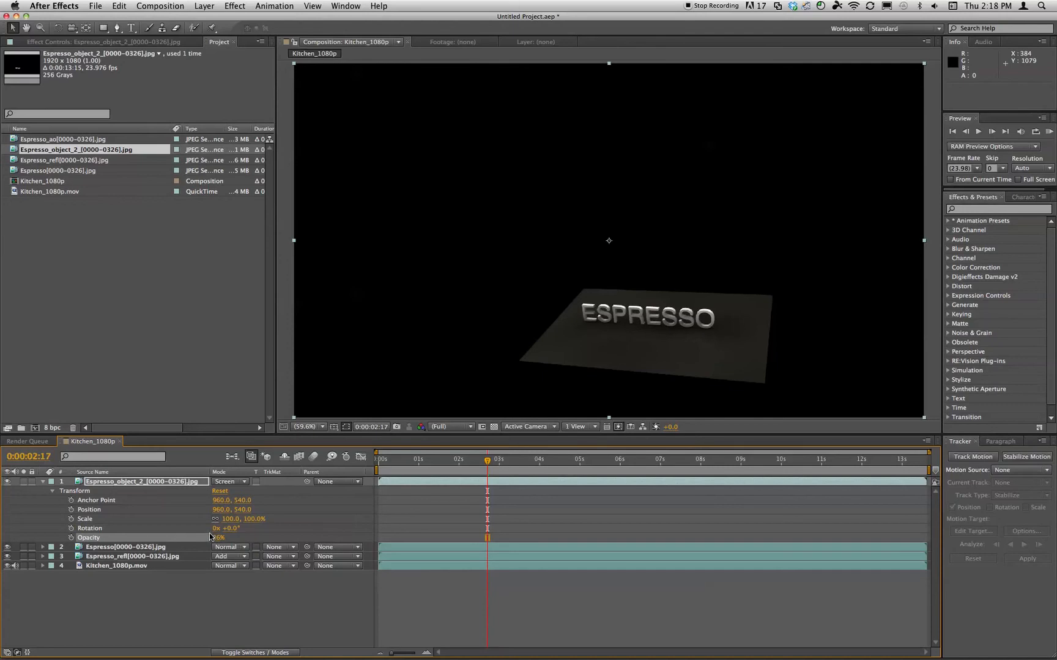
{"action": "left_click", "coordinate": [43, 482]}
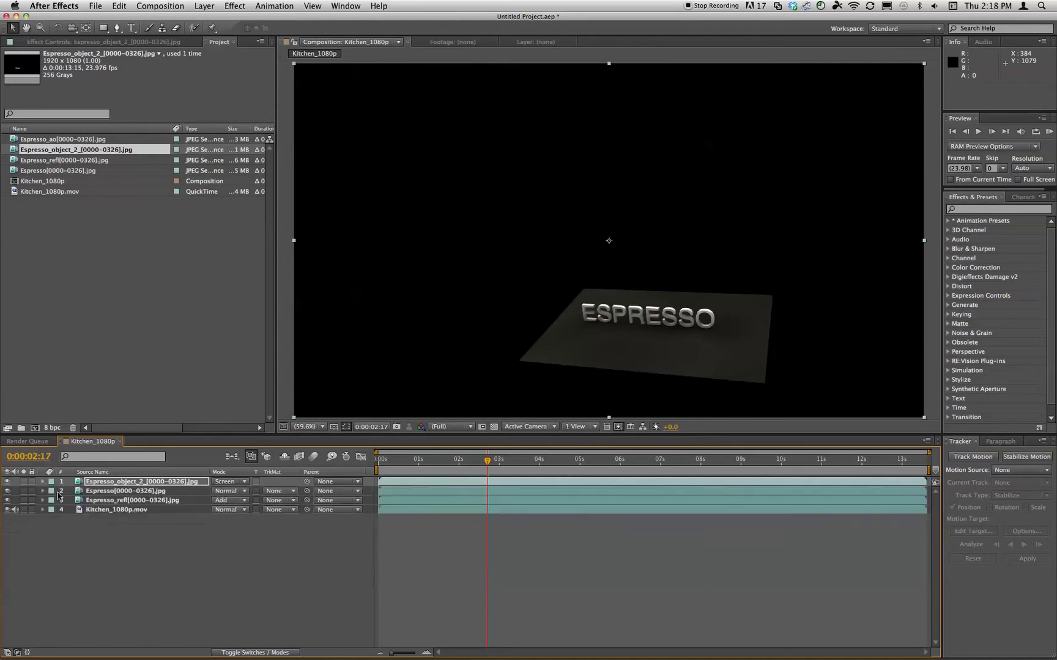
Apply the Set Matte channel effect to the Espresso[0000-0326].jpg layer.
{"action": "left_click", "coordinate": [104, 493]}
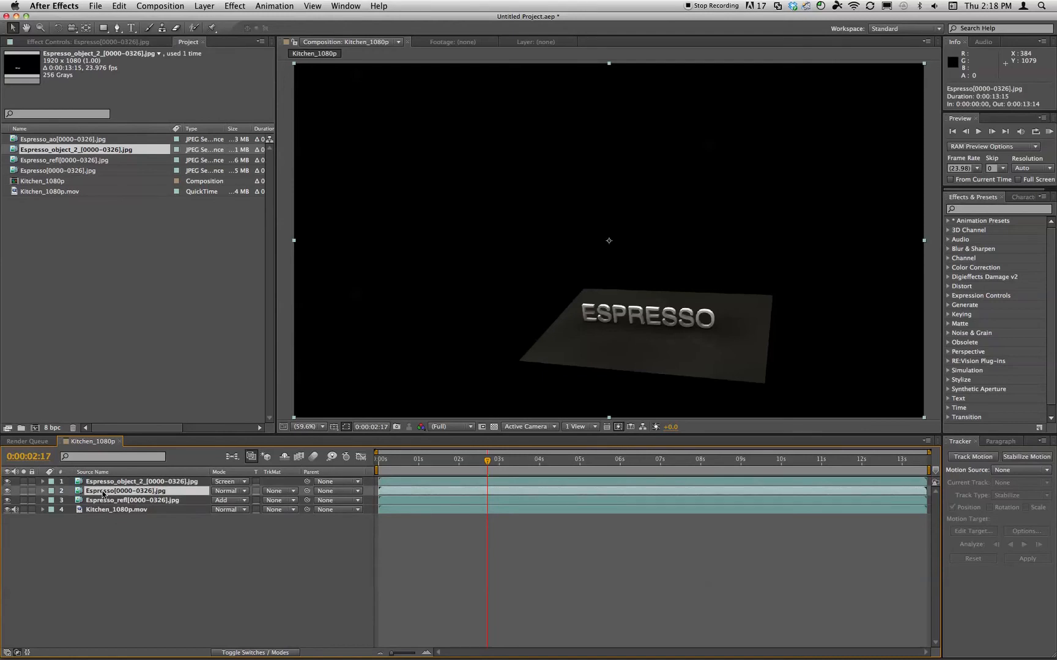
{"action": "right_click", "coordinate": [103, 494]}
{"action": "mouse_move", "coordinate": [156, 455]}
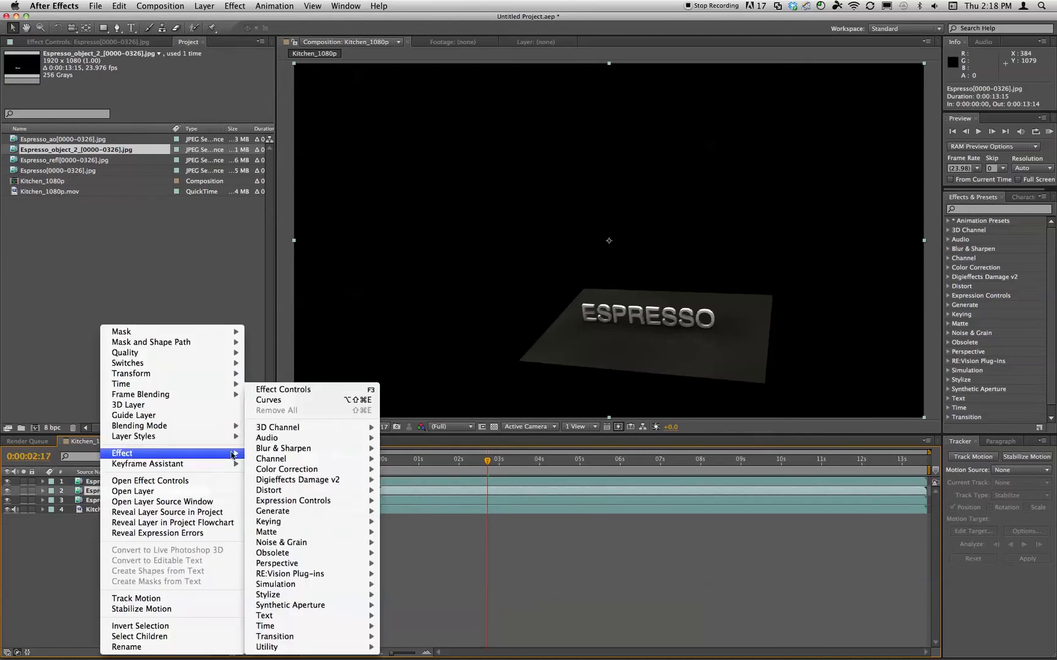
{"action": "mouse_move", "coordinate": [297, 494]}
{"action": "mouse_move", "coordinate": [295, 462]}
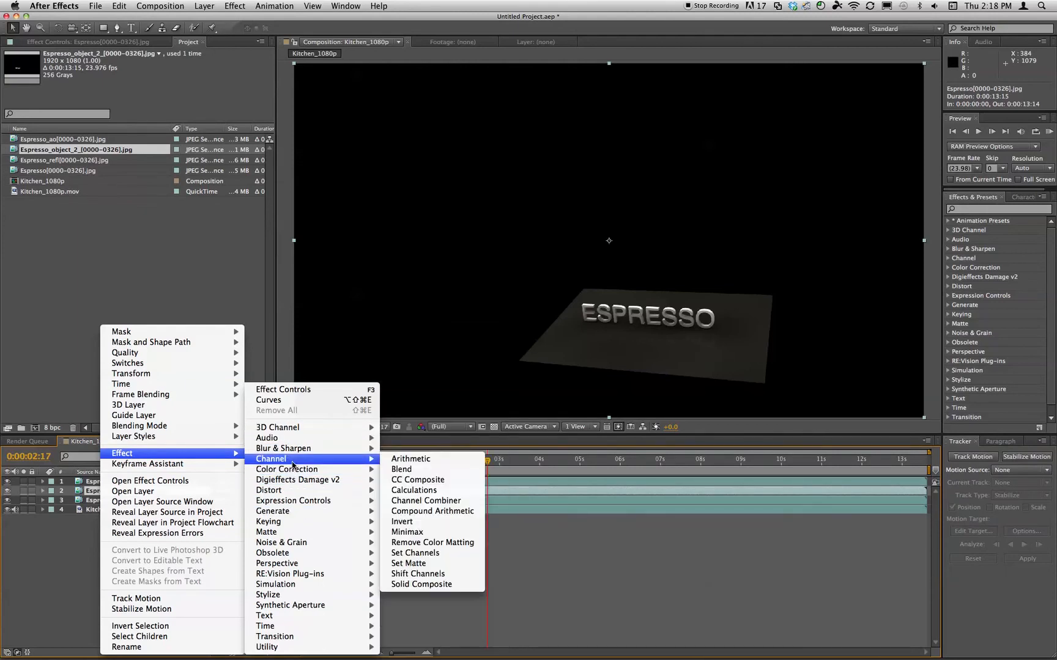
{"action": "left_click", "coordinate": [426, 563]}
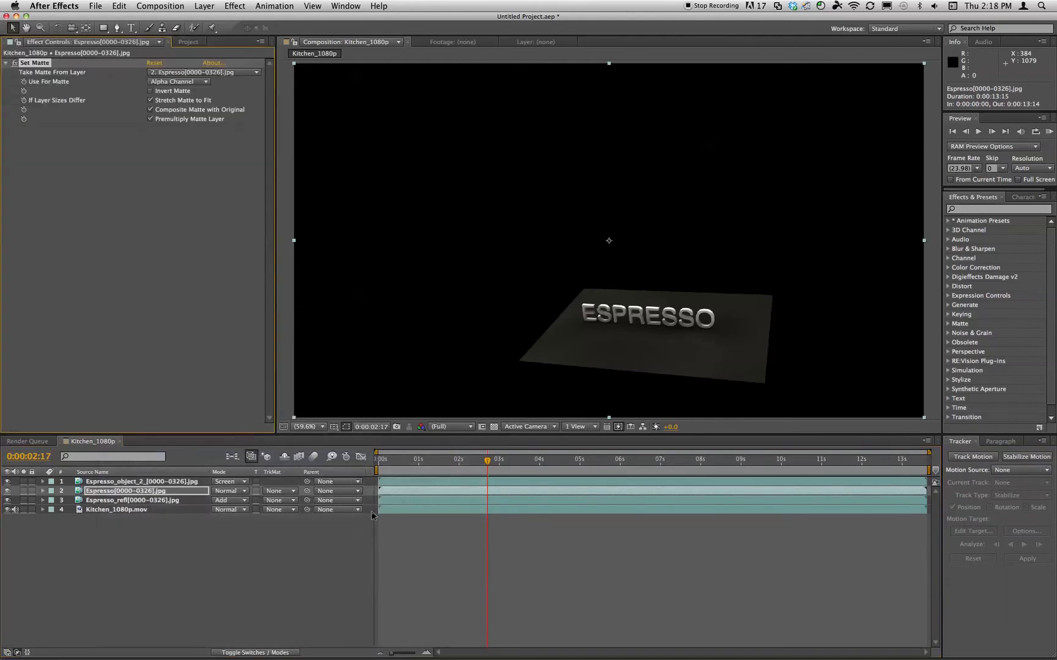
Take the Set Matte effect's matte from the Espresso_object_2_ layer and use its Luminance as the matte.
{"action": "left_click", "coordinate": [198, 72]}
{"action": "left_click", "coordinate": [199, 110]}
{"action": "left_click", "coordinate": [205, 81]}
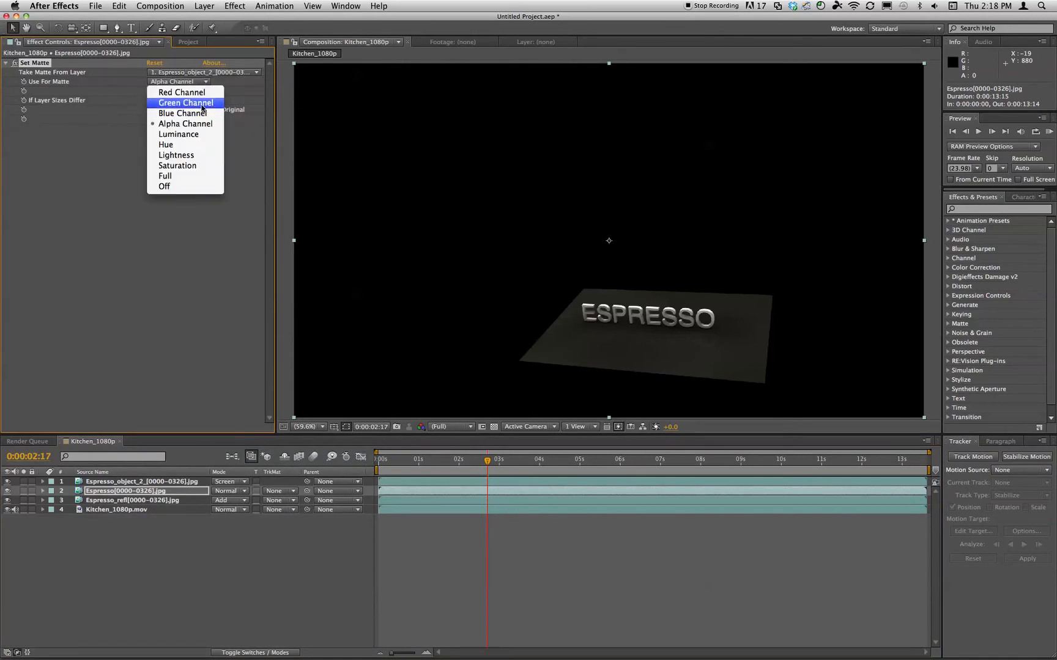
{"action": "left_click", "coordinate": [185, 134]}
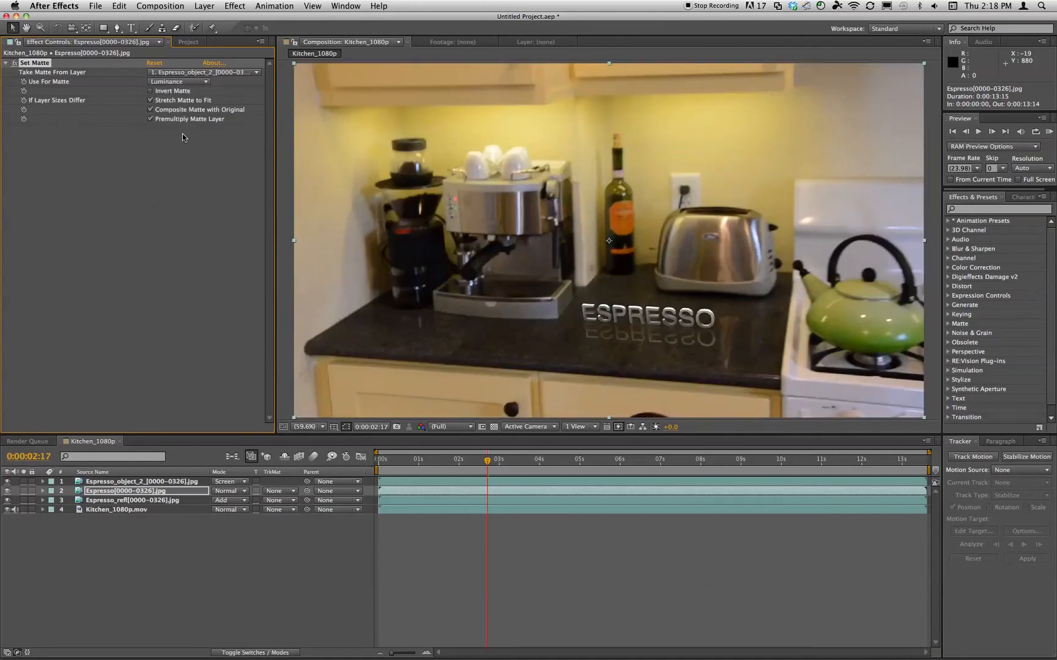
Compare the composite with the Espresso_object_2_ layer hidden and shown.
{"action": "left_click", "coordinate": [140, 482]}
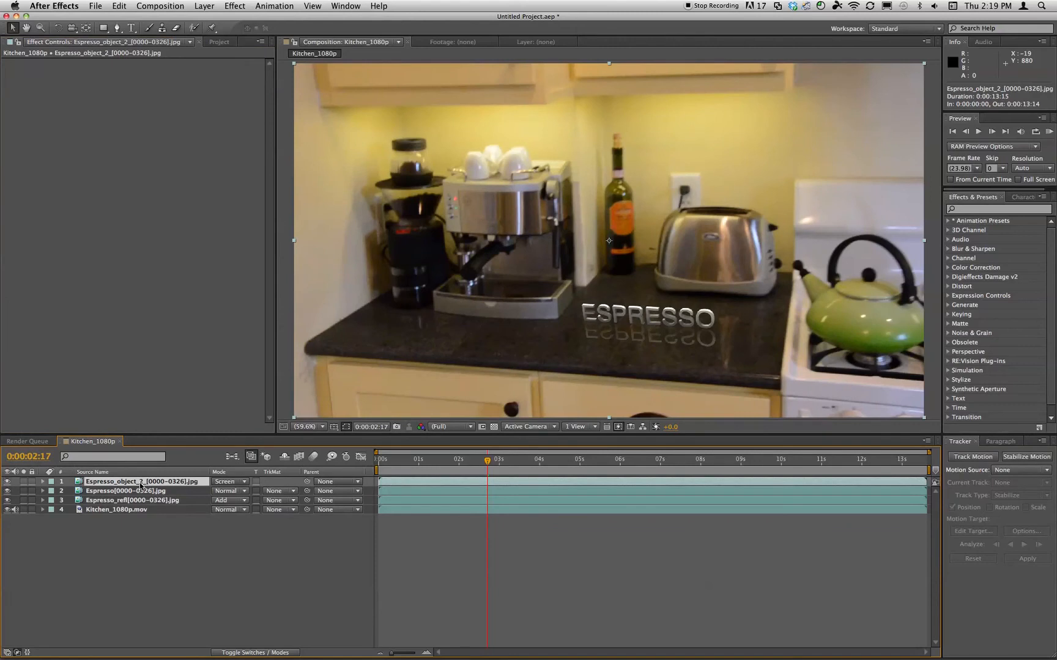
{"action": "left_click", "coordinate": [7, 481]}
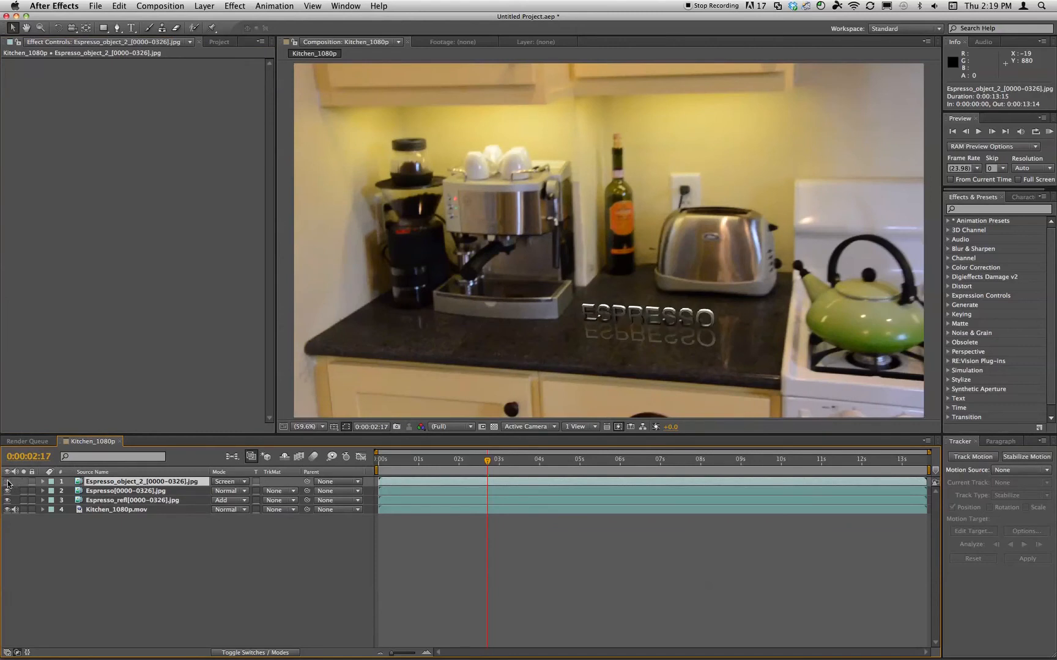
{"action": "left_click", "coordinate": [7, 482]}
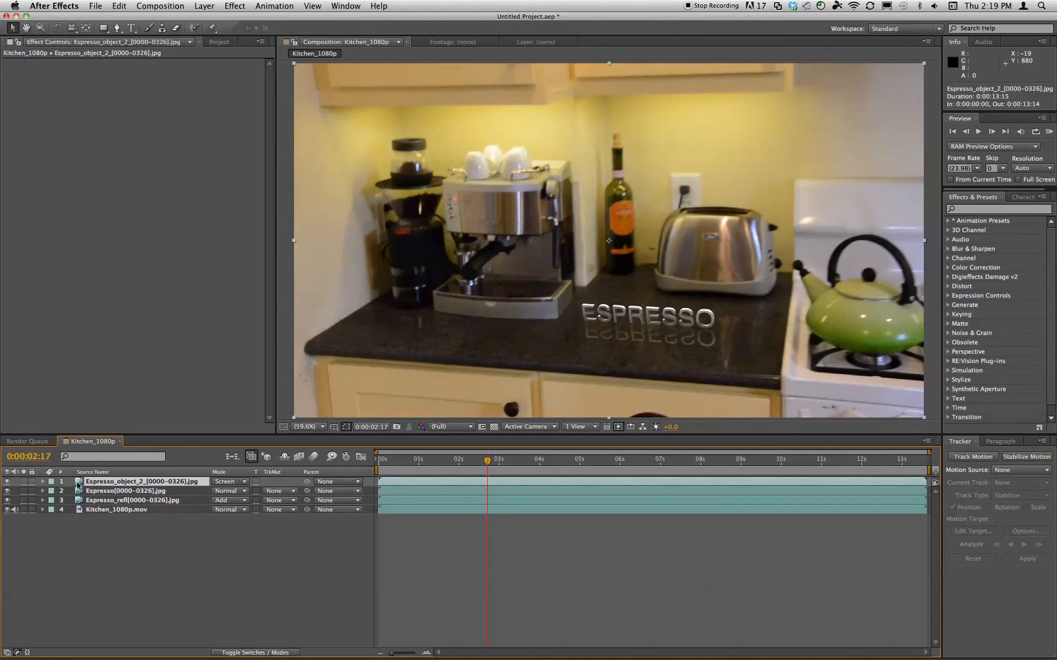
Set the Espresso_object_2_ layer's opacity to 18%, collapse its properties, and deselect the layer.
{"action": "left_click", "coordinate": [38, 484]}
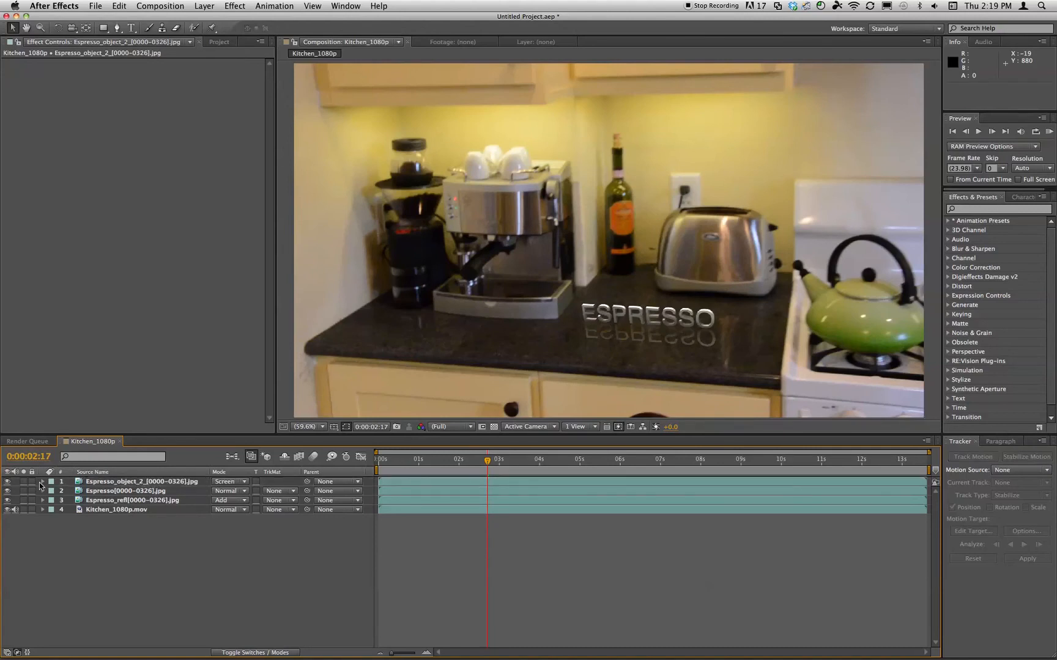
{"action": "left_click", "coordinate": [43, 482]}
{"action": "left_click_drag", "start_coordinate": [219, 538], "coordinate": [211, 539]}
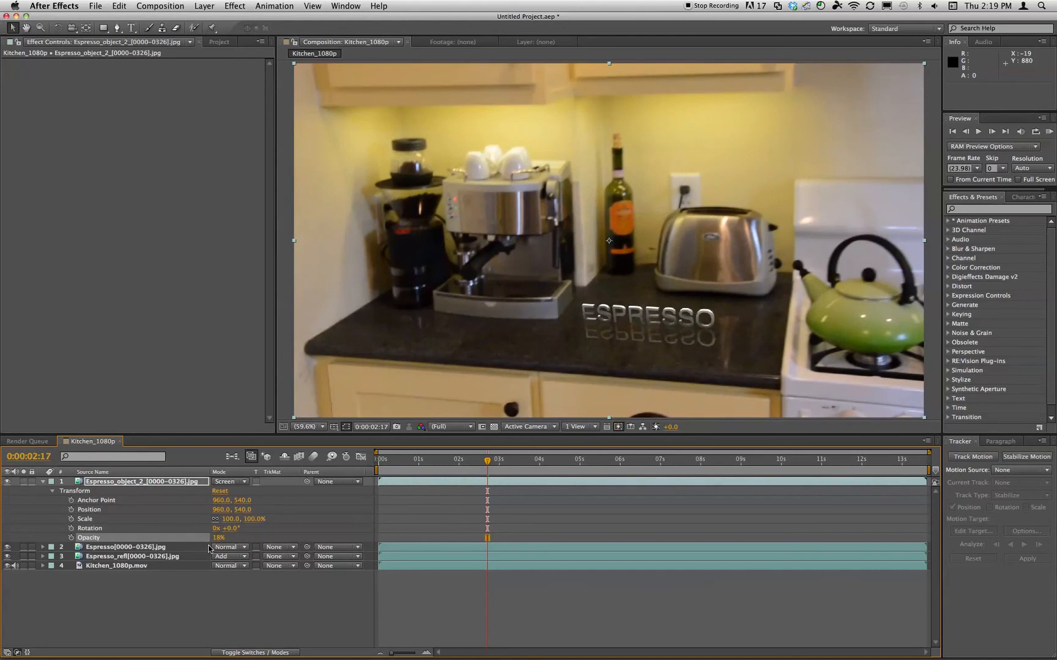
{"action": "left_click", "coordinate": [43, 482]}
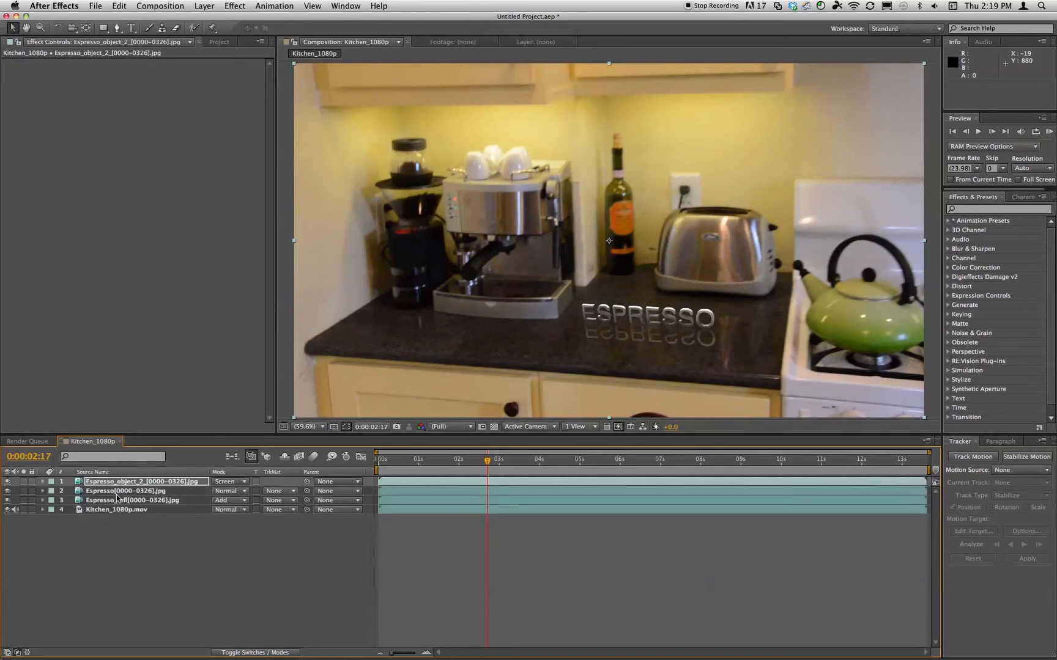
{"action": "left_click", "coordinate": [123, 526]}
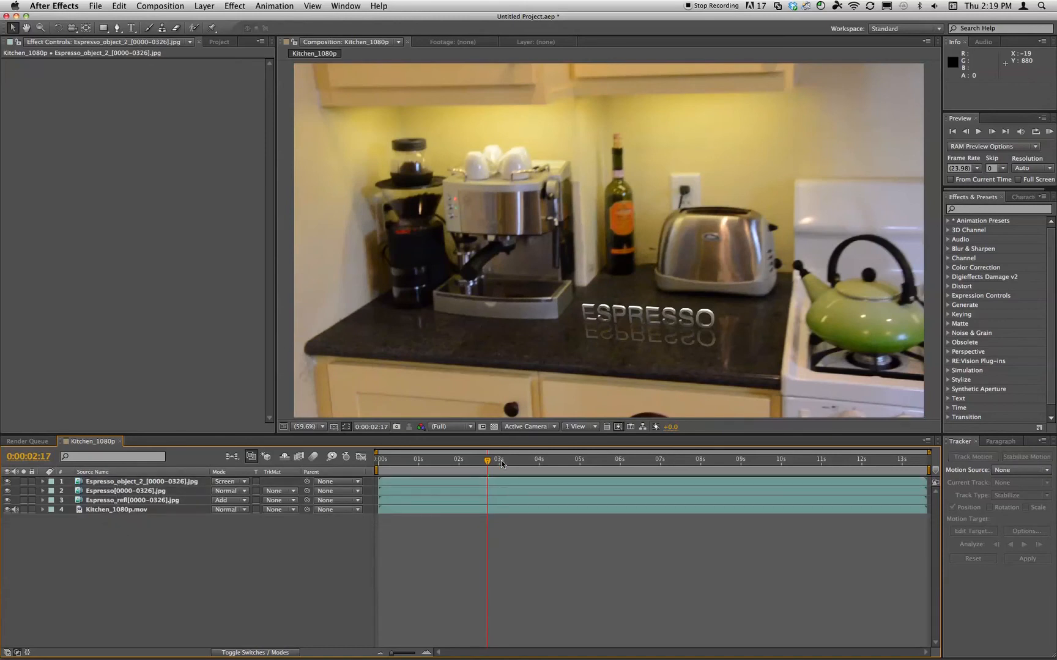
At 0:00:08:02, add Espresso_ao[0000-0326].jpg as the top layer and set its blending mode to Multiply.
{"action": "left_click_drag", "start_coordinate": [487, 460], "coordinate": [702, 464]}
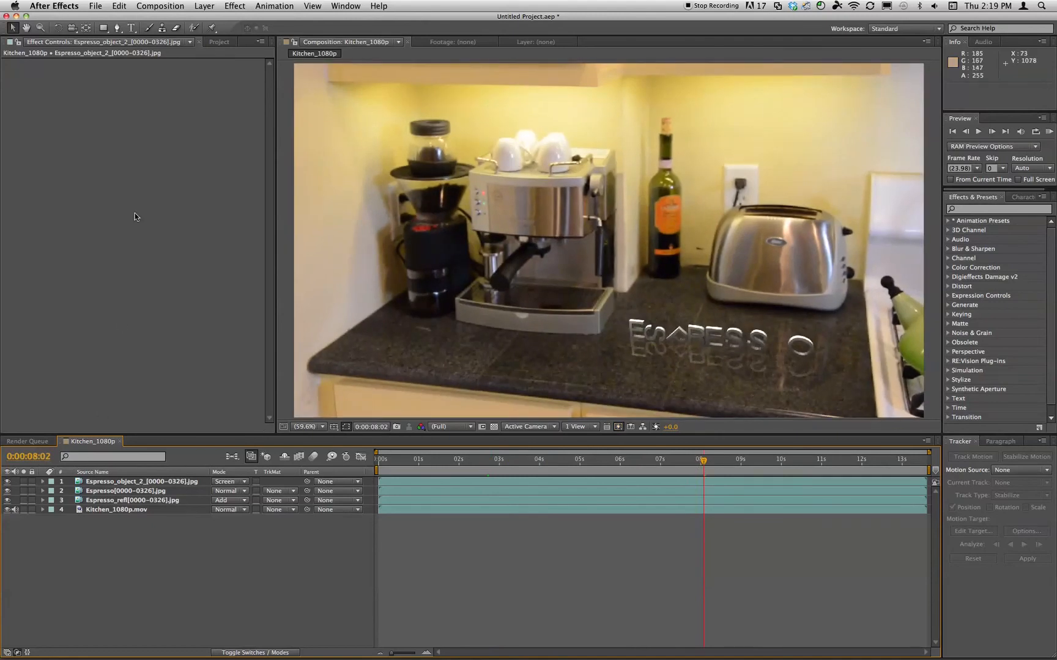
{"action": "left_click", "coordinate": [220, 41]}
{"action": "left_click_drag", "start_coordinate": [73, 142], "coordinate": [119, 482]}
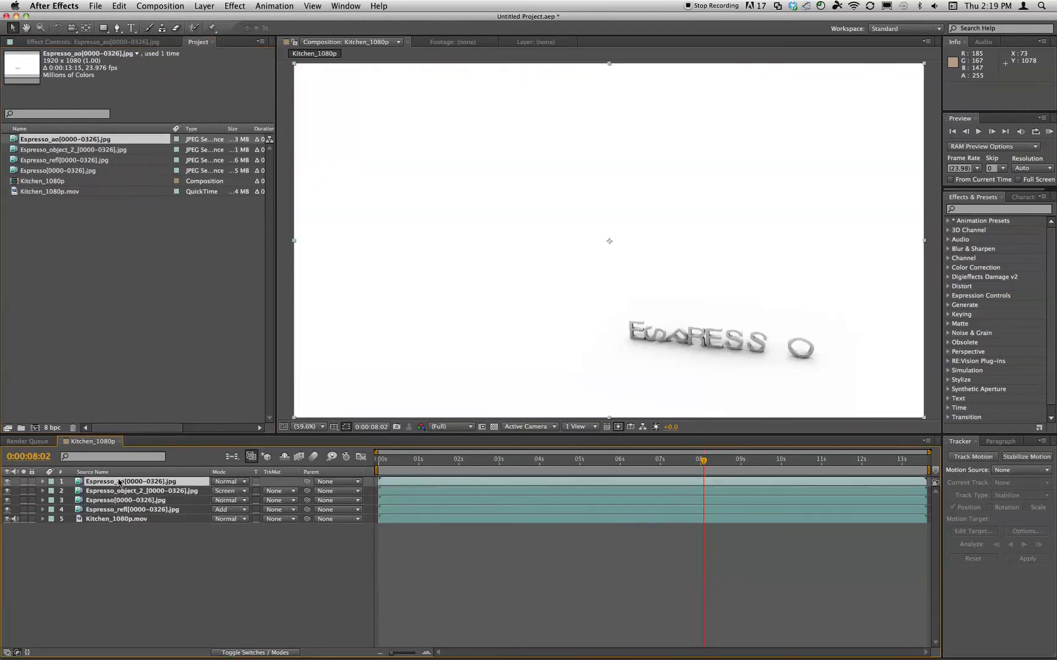
{"action": "left_click", "coordinate": [240, 483]}
{"action": "left_click", "coordinate": [275, 270]}
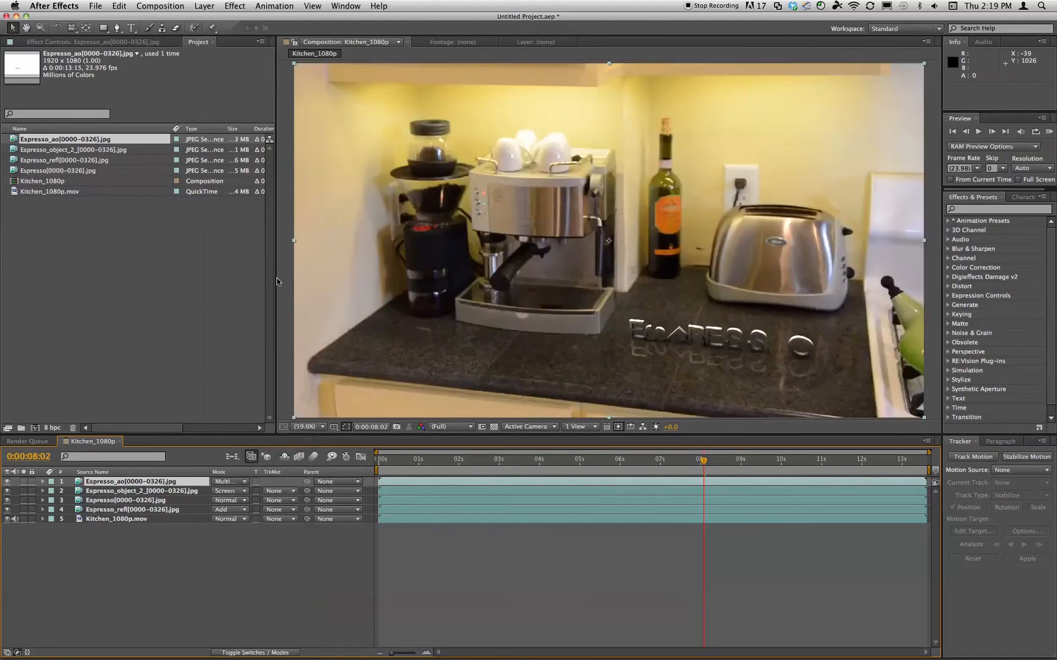
Set the opacity of the Espresso_ao[0000-0326].jpg layer to 38%.
{"action": "left_click", "coordinate": [42, 482]}
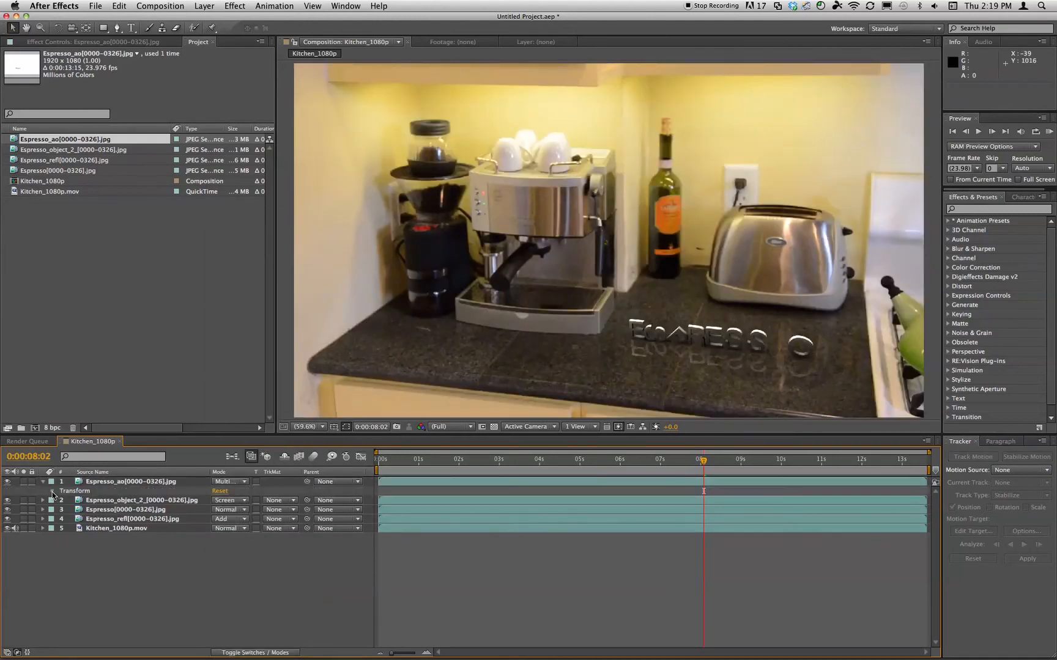
{"action": "left_click", "coordinate": [53, 492]}
{"action": "left_click_drag", "start_coordinate": [219, 538], "coordinate": [188, 541]}
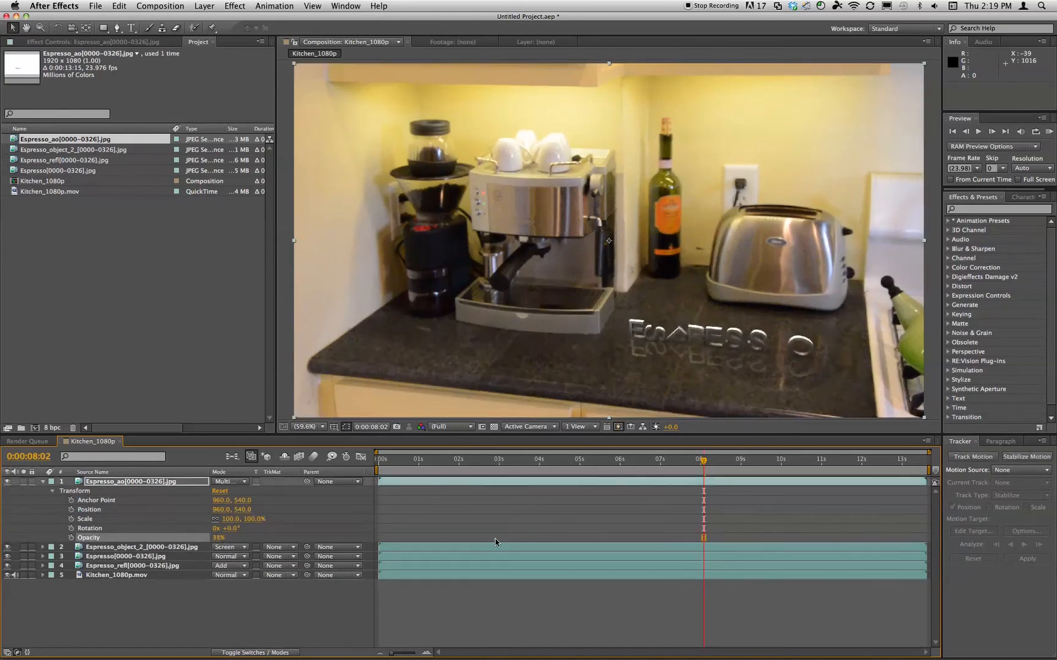
At 0:00:10:04, set the Espresso_object_2_ layer's opacity to 42%.
{"action": "left_click_drag", "start_coordinate": [704, 461], "coordinate": [788, 460]}
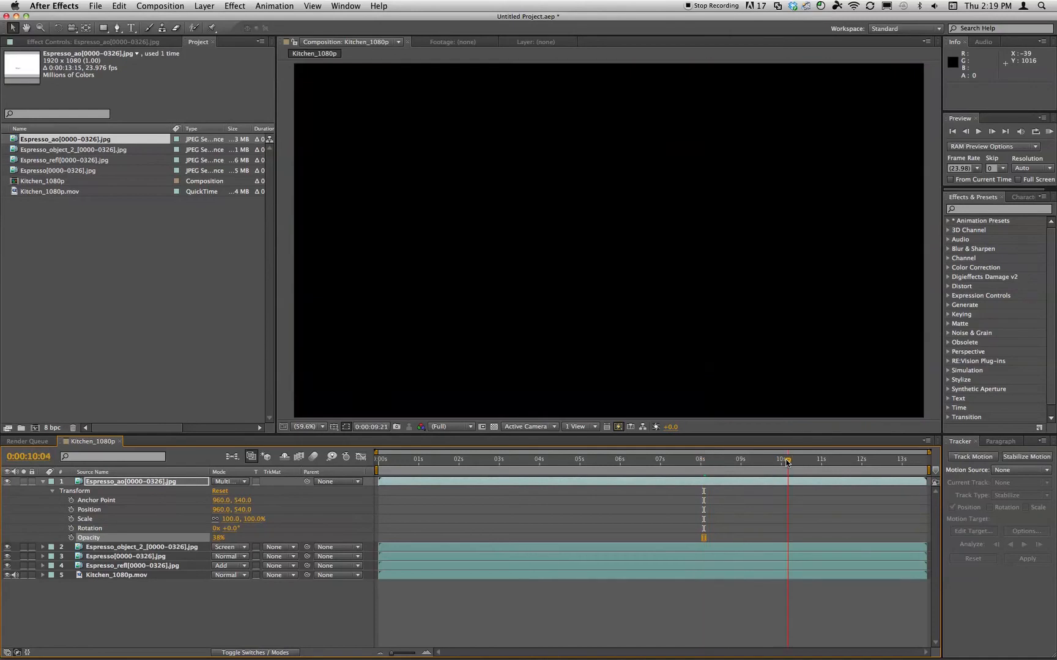
{"action": "left_click", "coordinate": [39, 545]}
{"action": "left_click", "coordinate": [42, 548]}
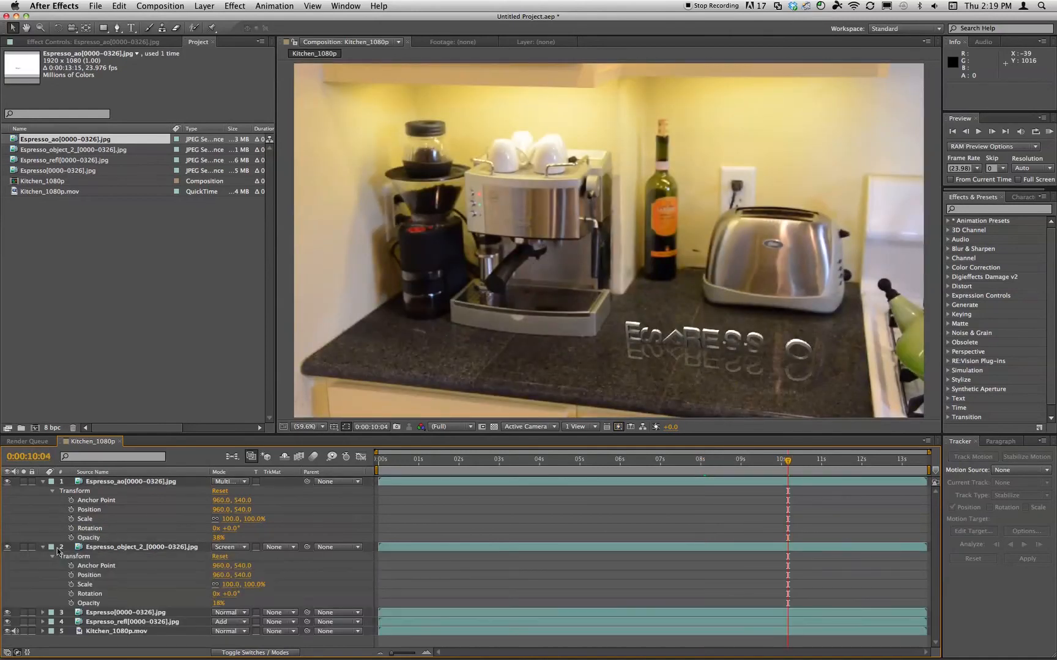
{"action": "left_click_drag", "start_coordinate": [219, 604], "coordinate": [222, 603]}
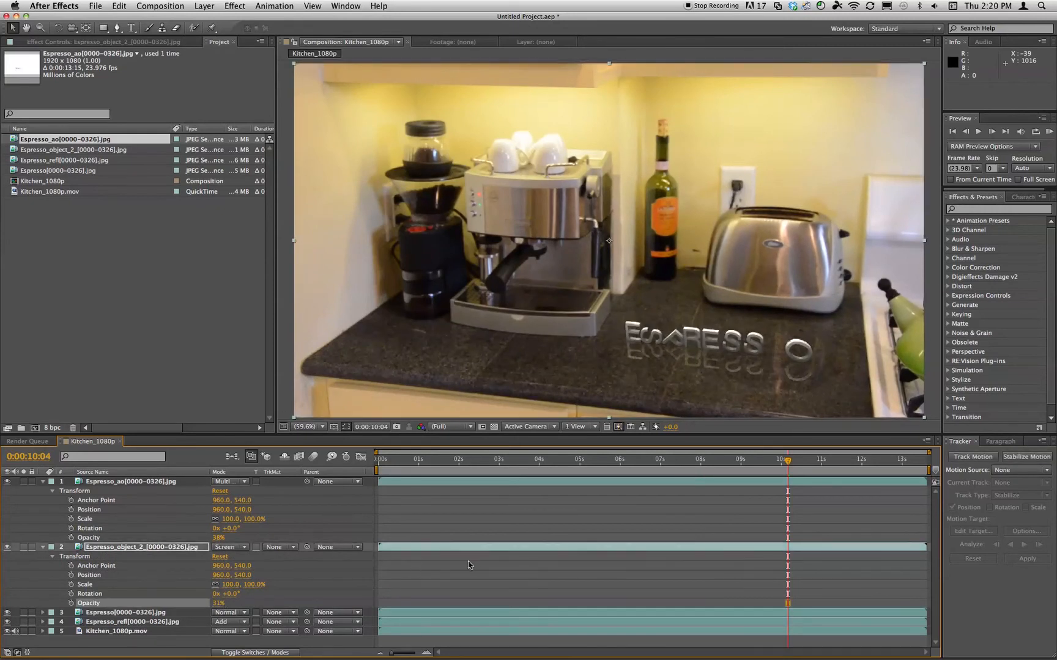
{"action": "left_click_drag", "start_coordinate": [216, 605], "coordinate": [218, 604]}
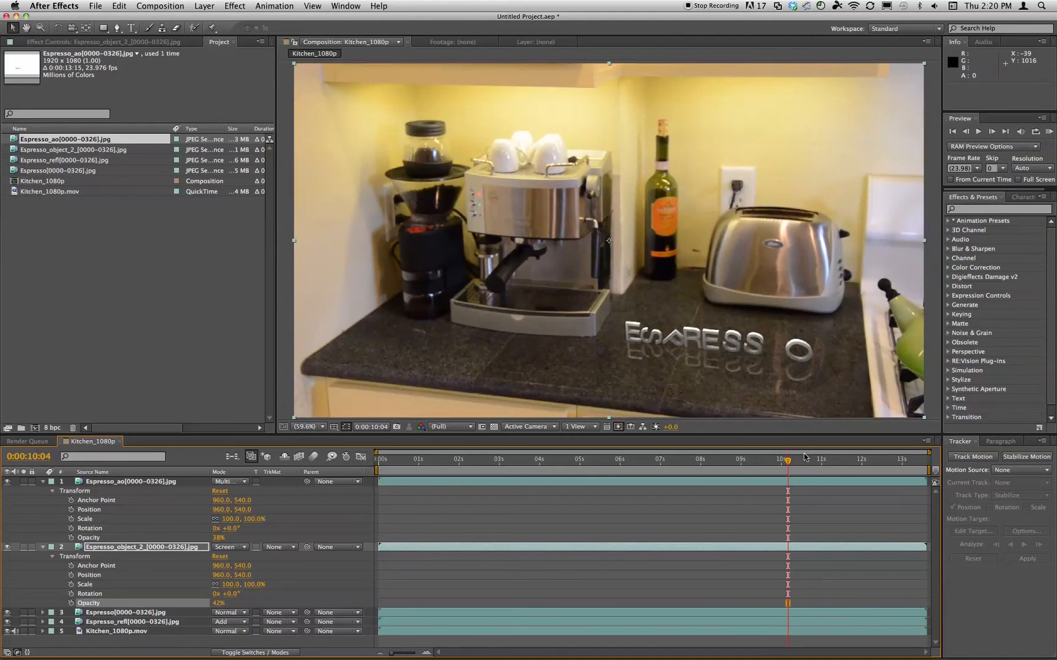
Check how the ESPRESSO text sits in the footage at several times, including 0:00:02:18, 0:00:09:08 and 0:00:11:10, ending at 0:00:01:19.
{"action": "left_click_drag", "start_coordinate": [788, 460], "coordinate": [490, 460]}
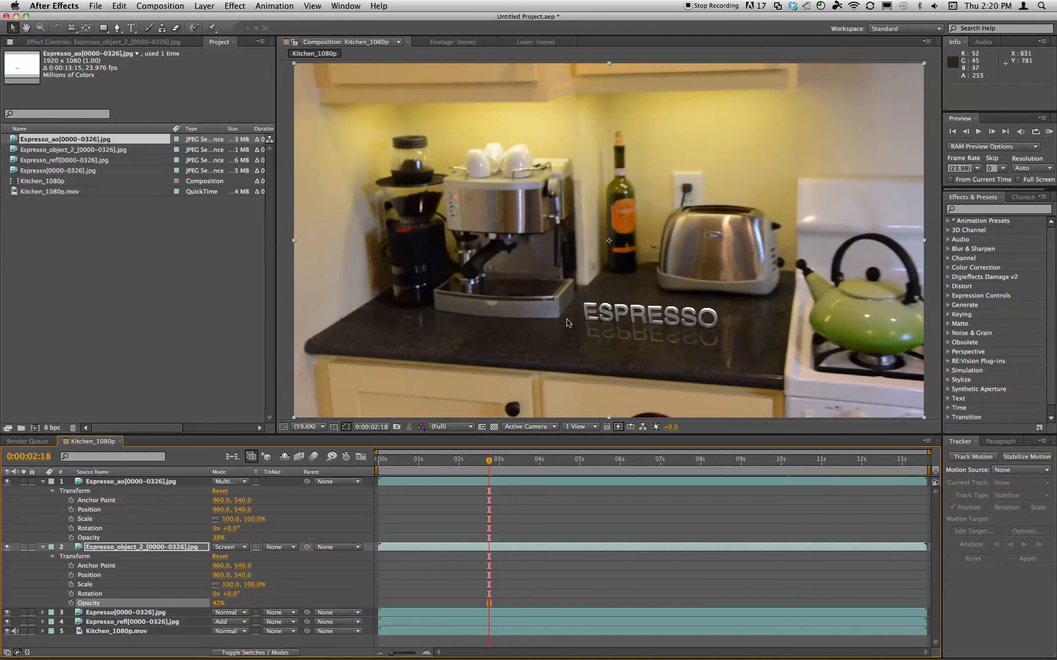
{"action": "left_click_drag", "start_coordinate": [489, 461], "coordinate": [431, 465]}
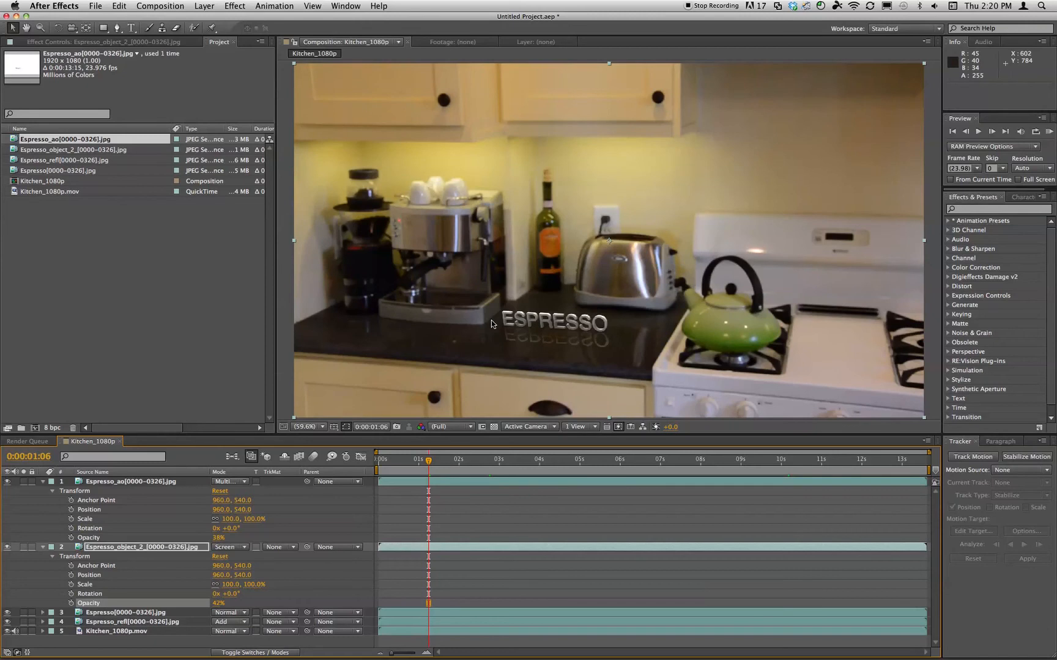
{"action": "left_click", "coordinate": [697, 460]}
{"action": "left_click", "coordinate": [750, 462]}
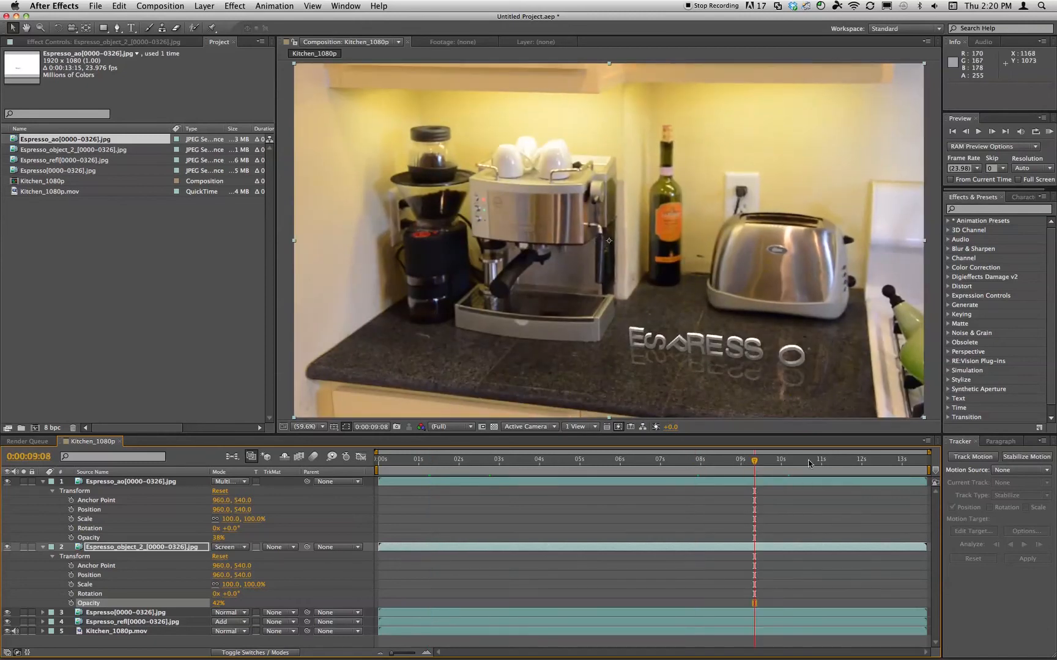
{"action": "left_click", "coordinate": [838, 462]}
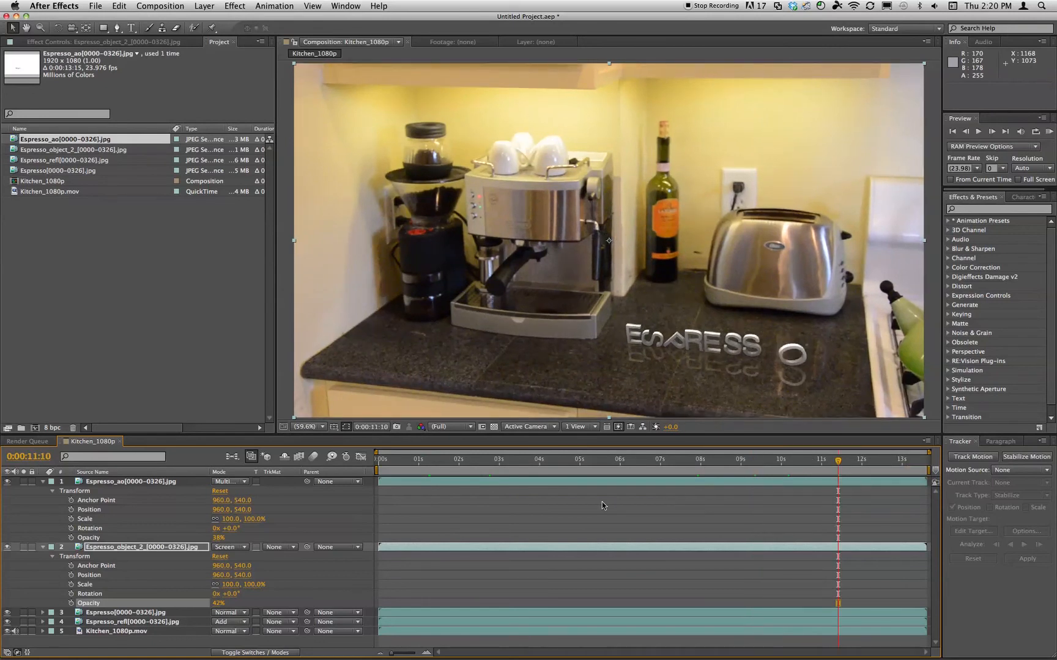
{"action": "left_click", "coordinate": [451, 460]}
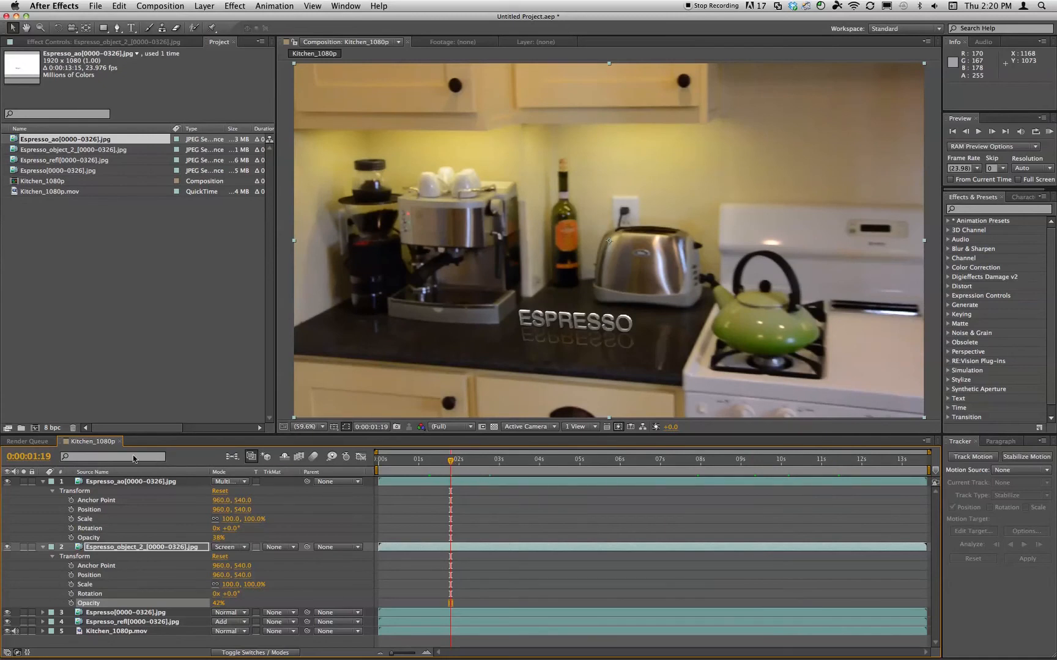
Collapse and hide the Espresso_ao and Espresso_object_2_ layers, select the Espresso[0000-0326].jpg layer, and compare the composite with it hidden and shown.
{"action": "left_click", "coordinate": [42, 482]}
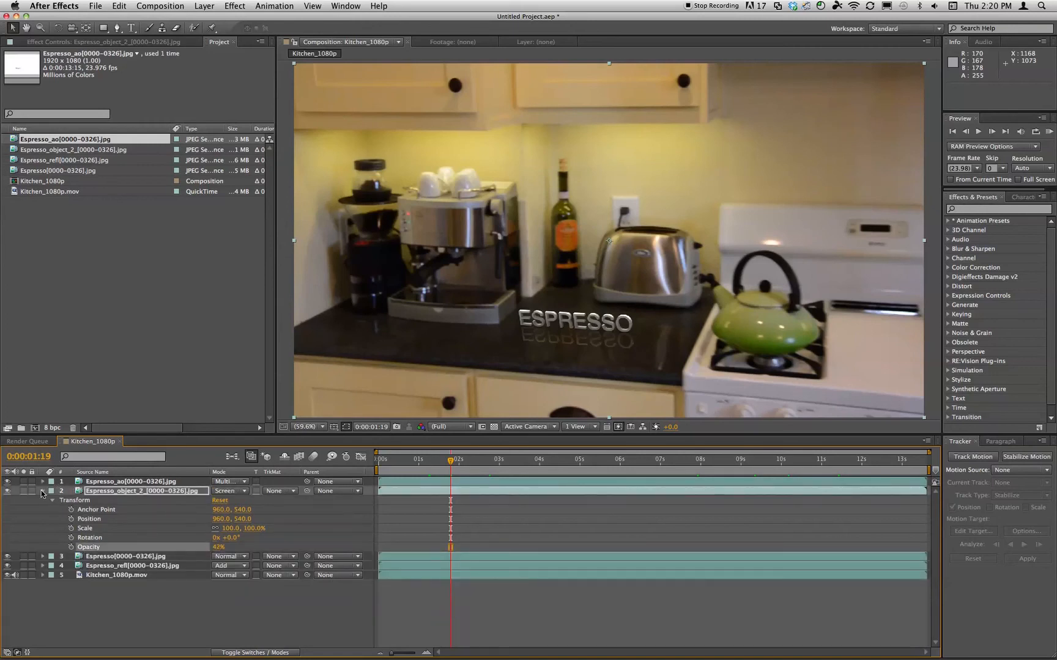
{"action": "left_click", "coordinate": [43, 491]}
{"action": "left_click", "coordinate": [18, 491]}
{"action": "left_click", "coordinate": [22, 483]}
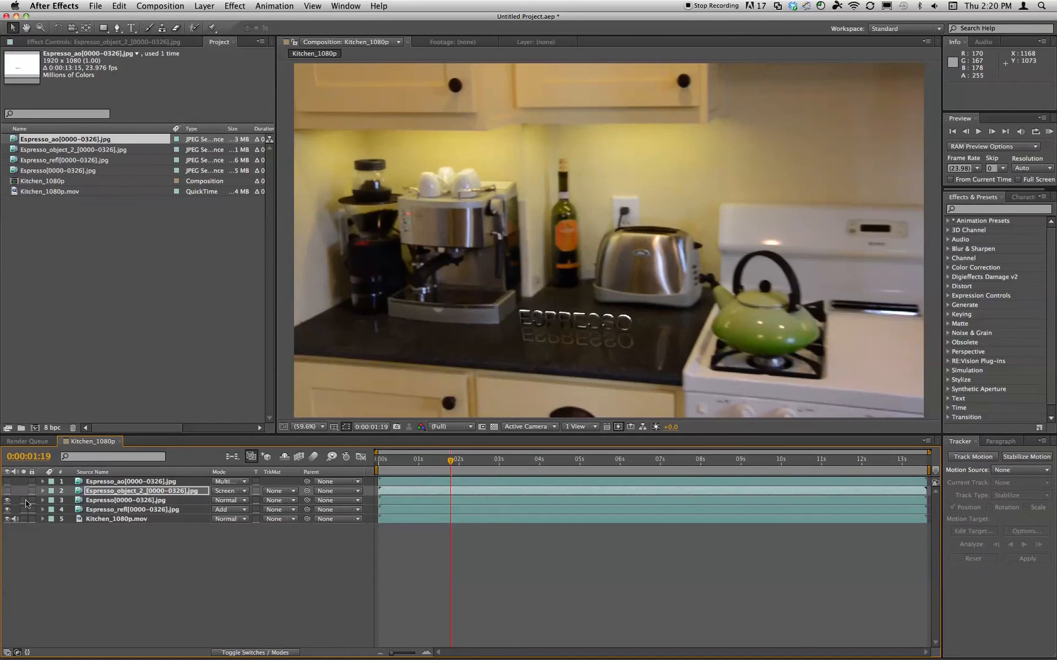
{"action": "left_click", "coordinate": [93, 500]}
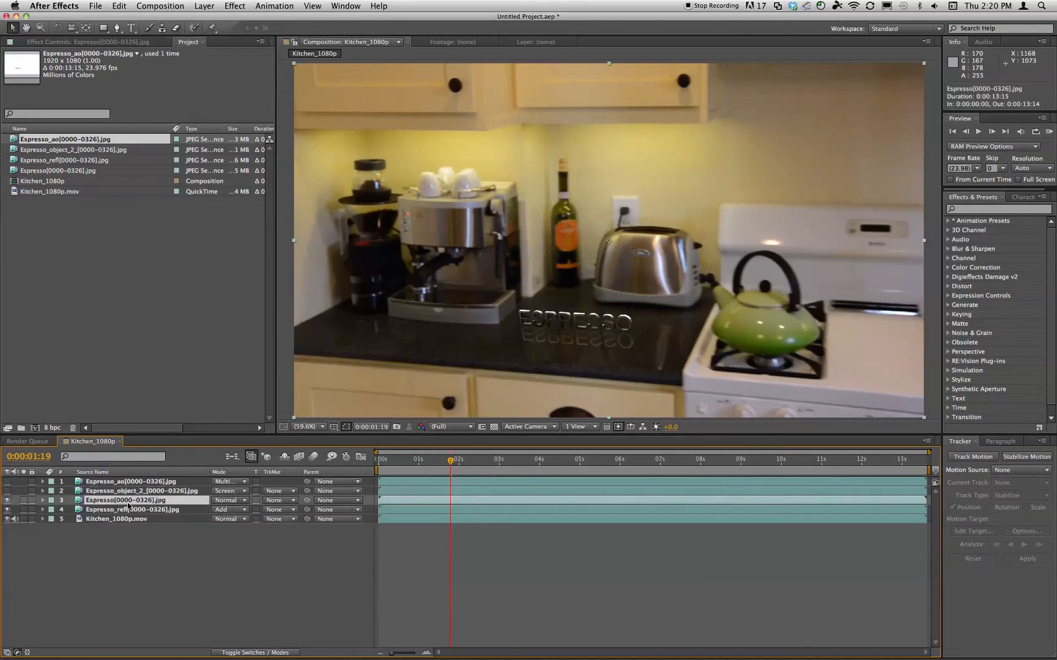
{"action": "left_click", "coordinate": [8, 501]}
{"action": "left_click", "coordinate": [7, 501]}
Apply the Hue/Saturation color correction effect to the Espresso[0000-0326].jpg layer.
{"action": "right_click", "coordinate": [129, 502]}
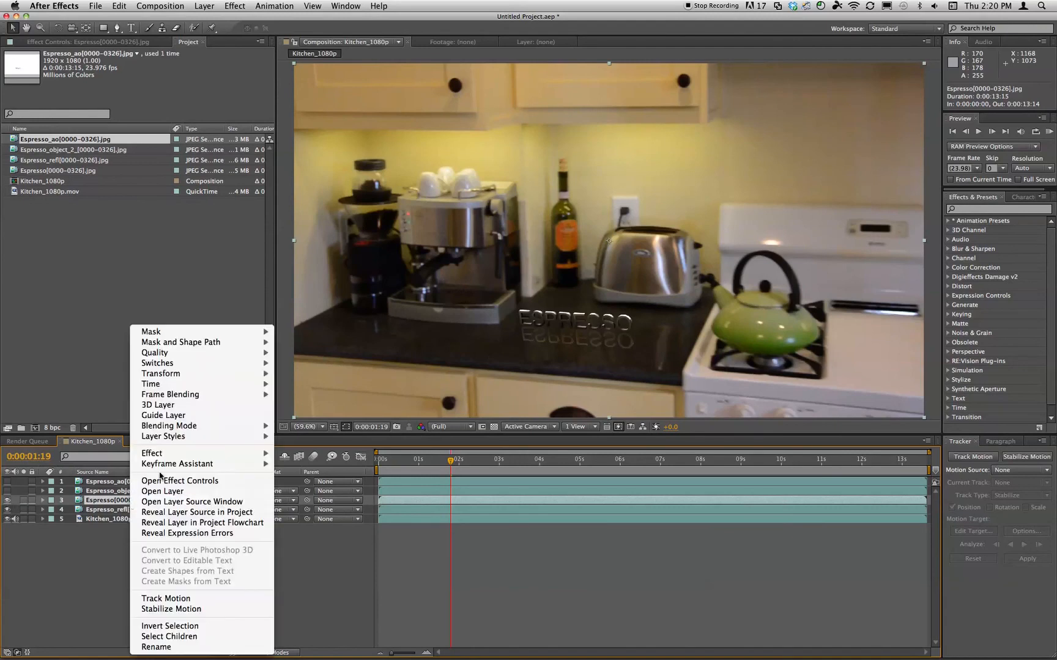
{"action": "mouse_move", "coordinate": [169, 454]}
{"action": "mouse_move", "coordinate": [357, 475]}
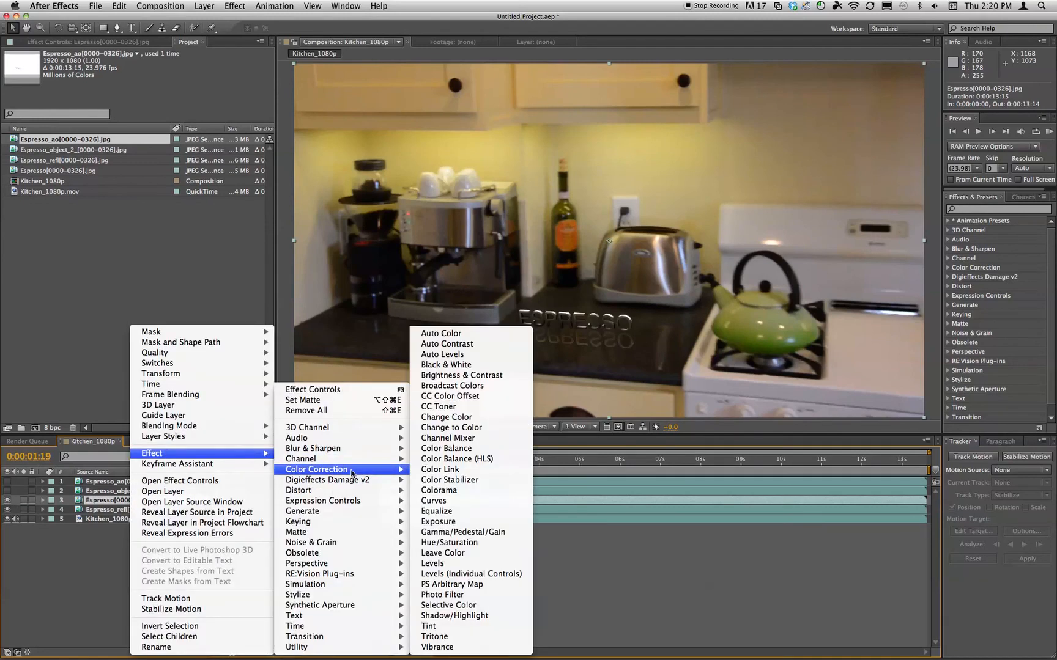
{"action": "left_click", "coordinate": [466, 543]}
Set the effect's master hue to -6°, saturation to 21 and lightness to 8, and show the Espresso_object_2_ and Espresso_ao layers again.
{"action": "left_click_drag", "start_coordinate": [143, 229], "coordinate": [210, 231]}
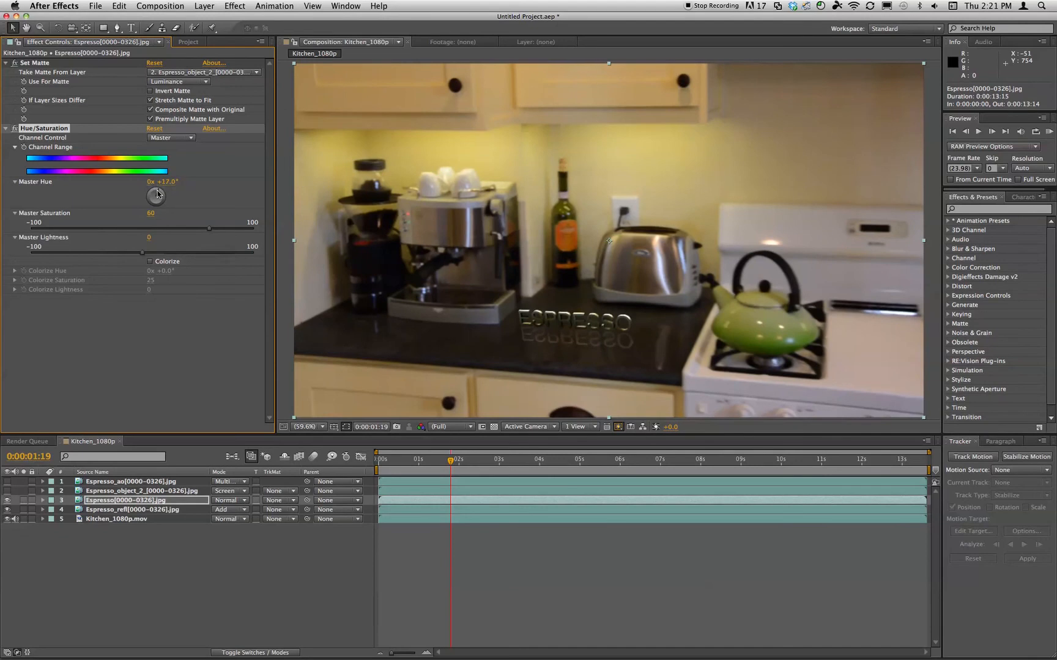
{"action": "left_click_drag", "start_coordinate": [156, 195], "coordinate": [156, 195]}
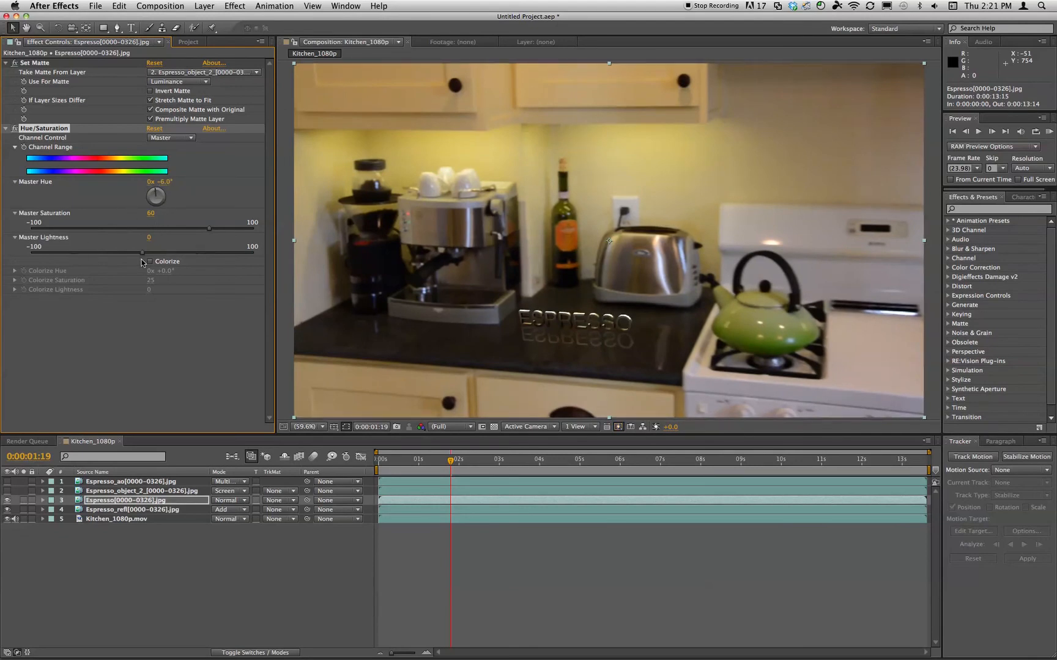
{"action": "left_click_drag", "start_coordinate": [143, 256], "coordinate": [153, 256]}
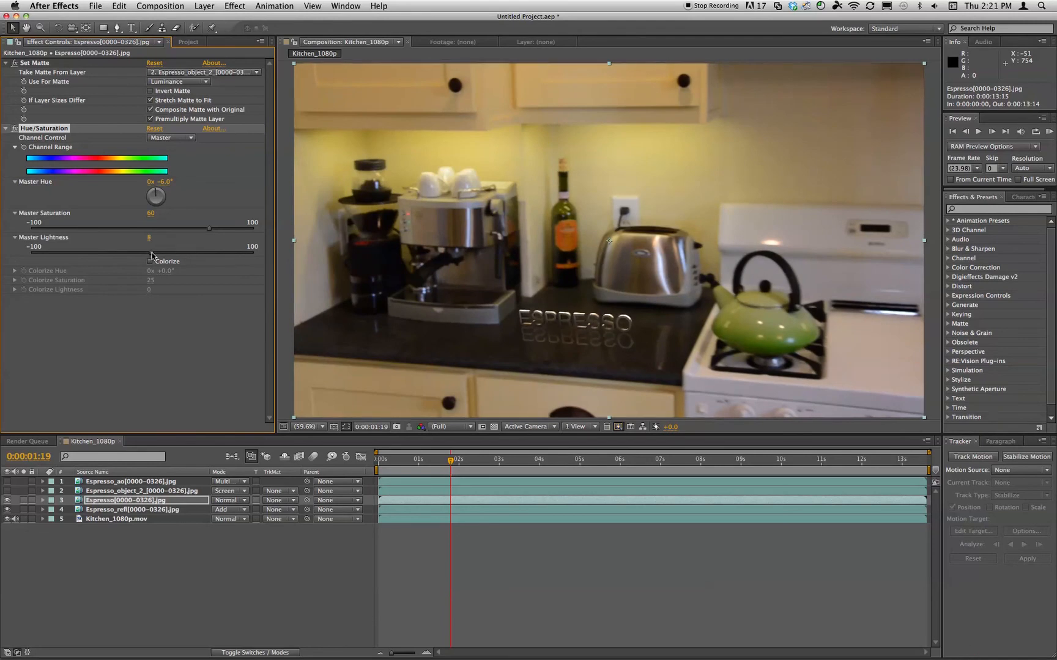
{"action": "mouse_move", "coordinate": [169, 230]}
{"action": "left_mouse_down"}
{"action": "mouse_move", "coordinate": [151, 230]}
{"action": "mouse_move", "coordinate": [165, 231]}
{"action": "left_mouse_up"}
{"action": "left_click", "coordinate": [6, 491]}
{"action": "left_click", "coordinate": [6, 482]}
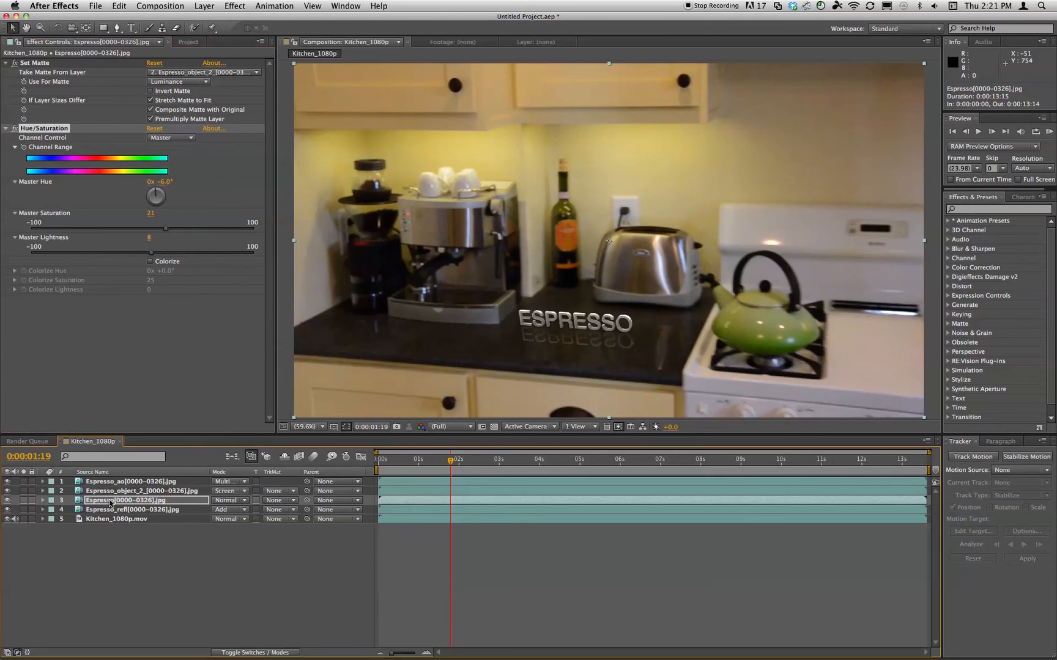
Reduce the Espresso_object_2_ layer's opacity to 27%.
{"action": "left_click", "coordinate": [42, 491]}
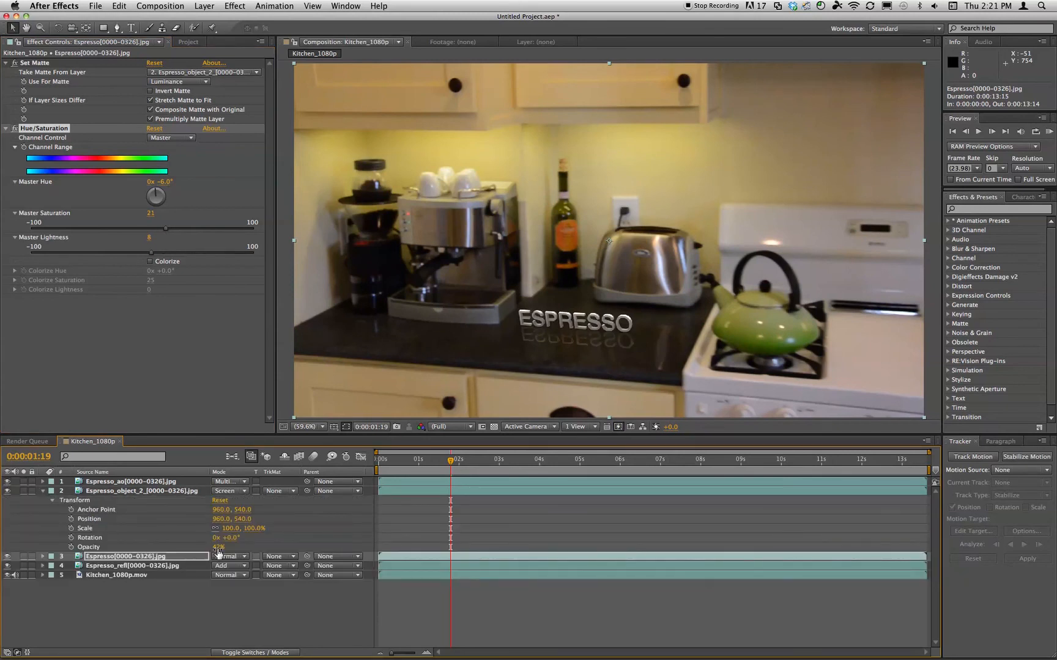
{"action": "left_click_drag", "start_coordinate": [220, 548], "coordinate": [215, 549]}
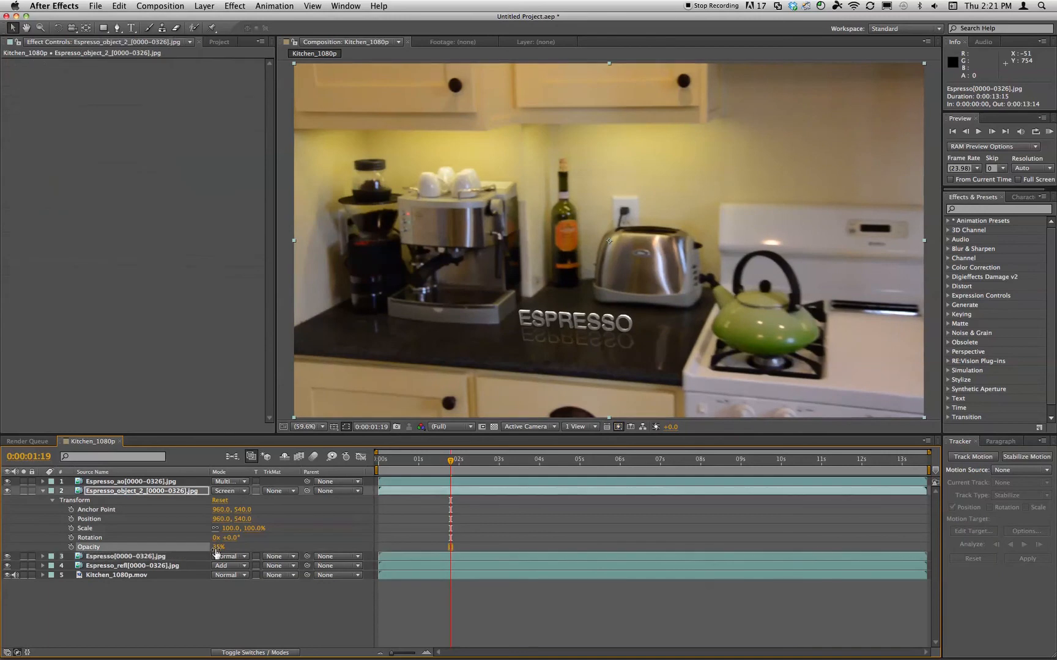
{"action": "left_click", "coordinate": [215, 547]}
{"action": "left_click", "coordinate": [182, 548]}
{"action": "left_click_drag", "start_coordinate": [217, 548], "coordinate": [212, 546]}
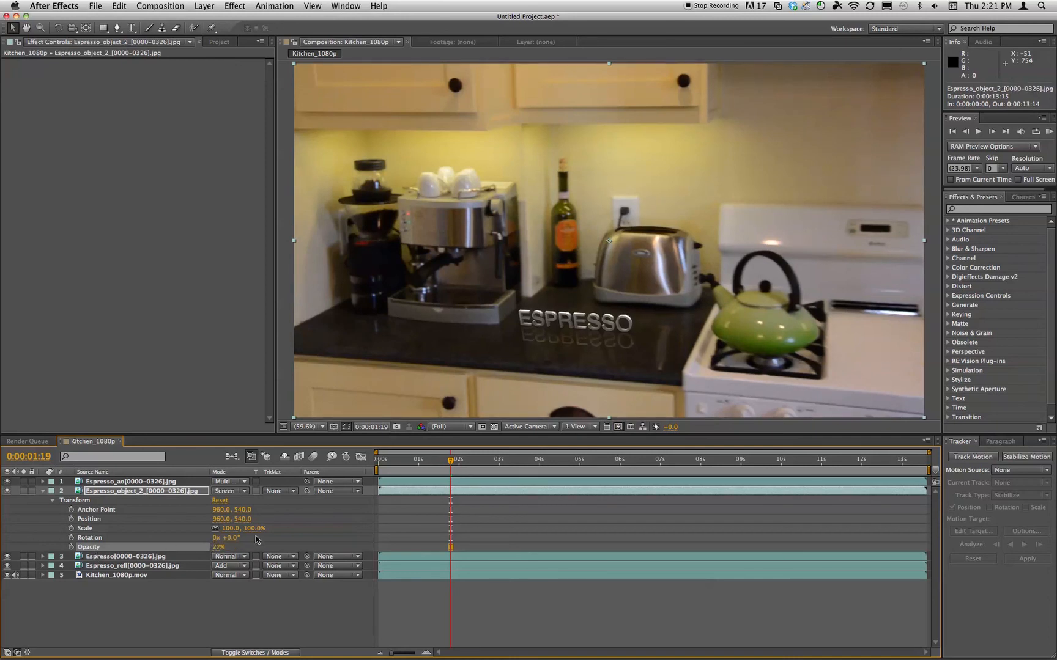
Examine the composite at 0:00:09:01, 0:00:11:08 and 0:00:00:14, and collapse the Espresso_object_2_ layer's properties.
{"action": "left_click", "coordinate": [533, 460]}
{"action": "left_click", "coordinate": [742, 463]}
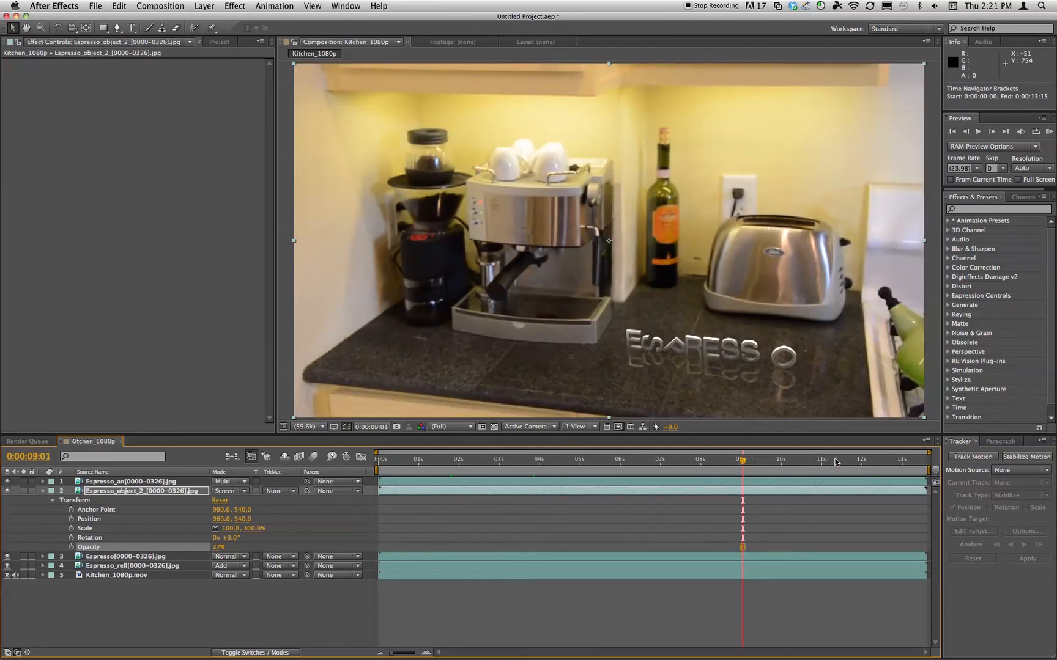
{"action": "left_click", "coordinate": [834, 461]}
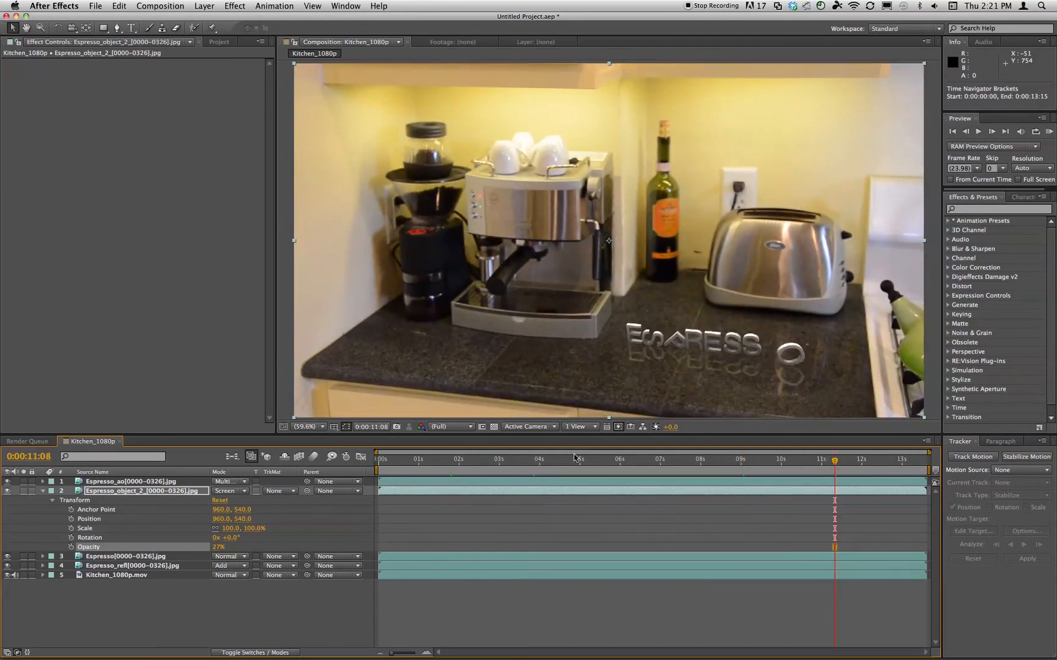
{"action": "left_click", "coordinate": [402, 462]}
{"action": "left_click", "coordinate": [44, 493]}
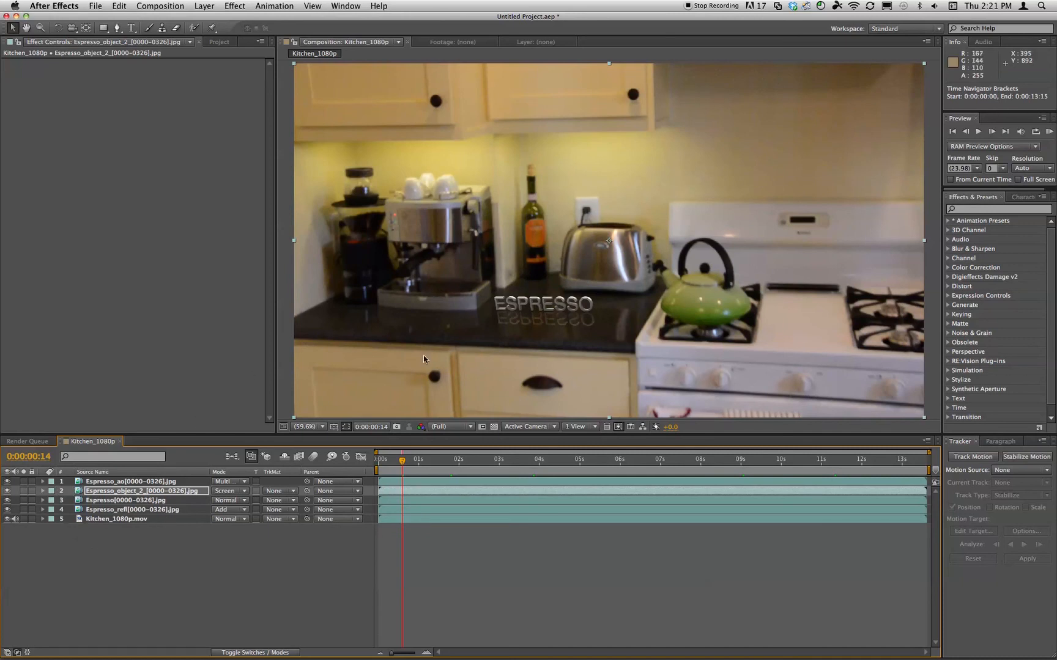
Apply Directional Blur to the Espresso_refl[0000-0326].jpg layer with a direction of -9° and a blur length of 8.3.
{"action": "left_click", "coordinate": [44, 510]}
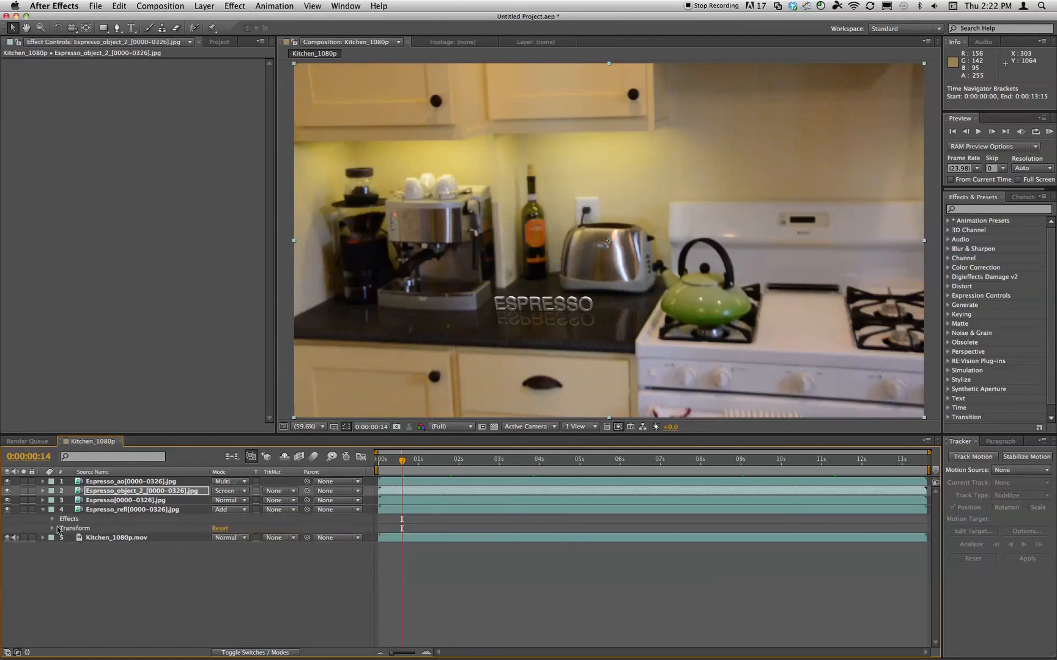
{"action": "right_click", "coordinate": [112, 511]}
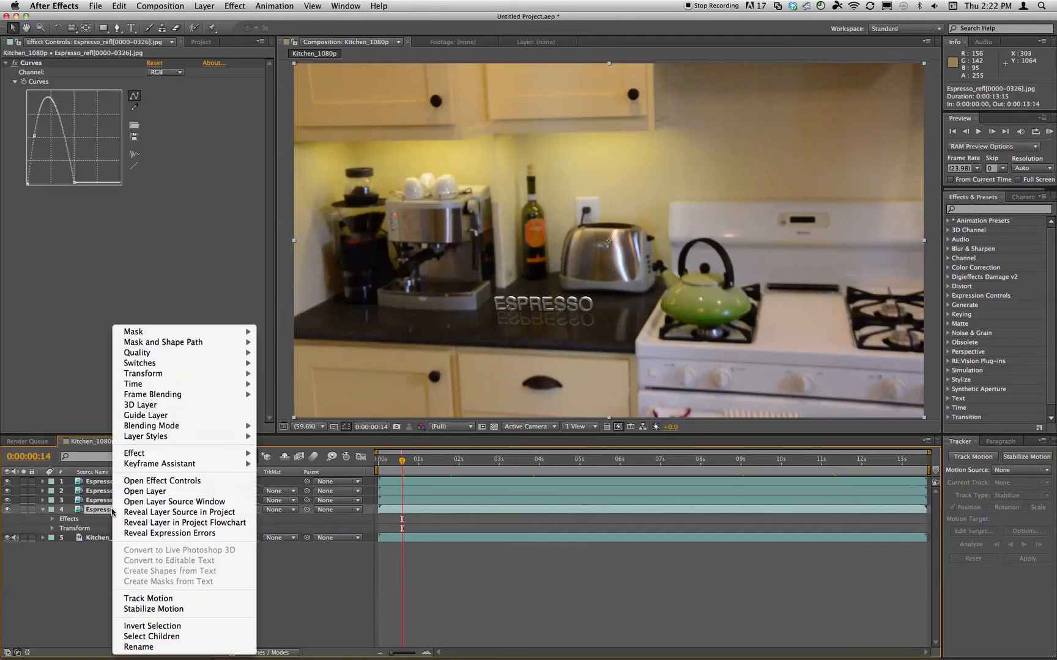
{"action": "mouse_move", "coordinate": [159, 454]}
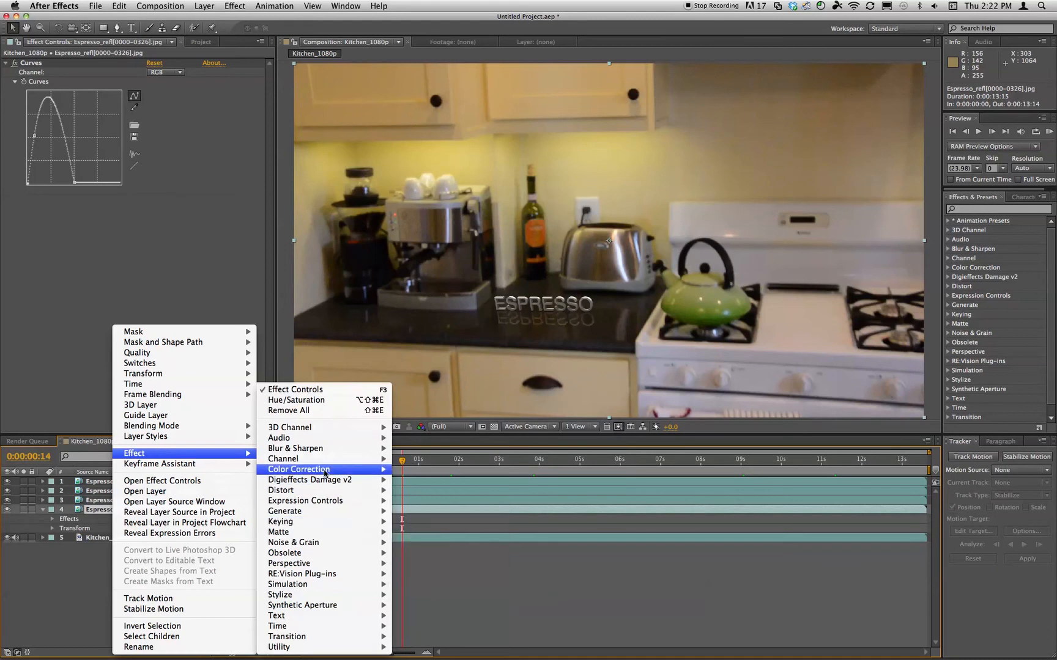
{"action": "mouse_move", "coordinate": [323, 449]}
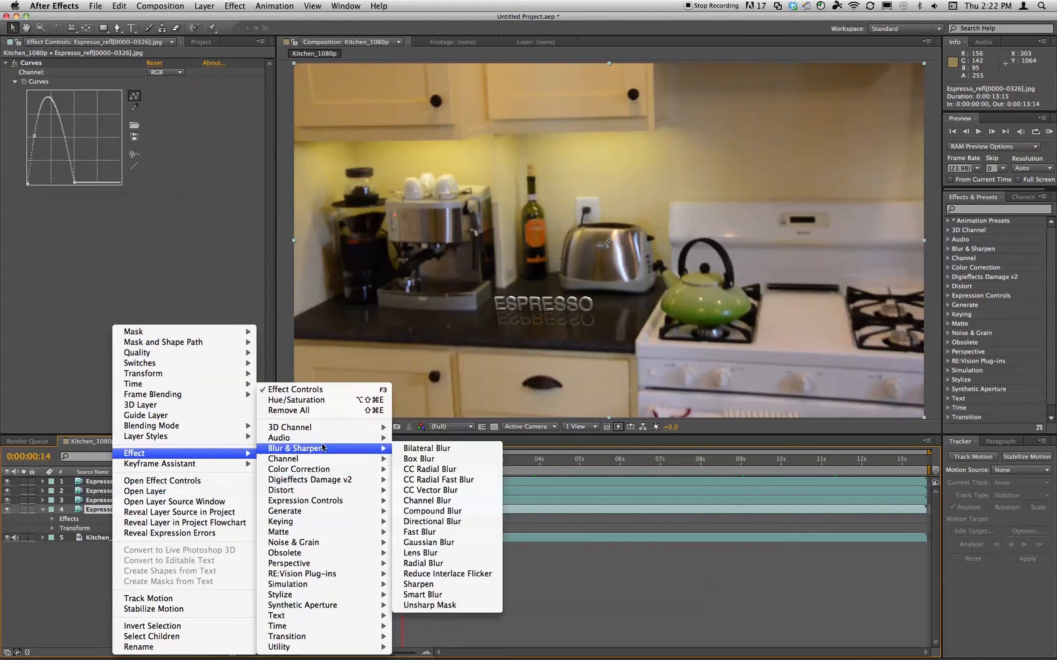
{"action": "left_click", "coordinate": [456, 524]}
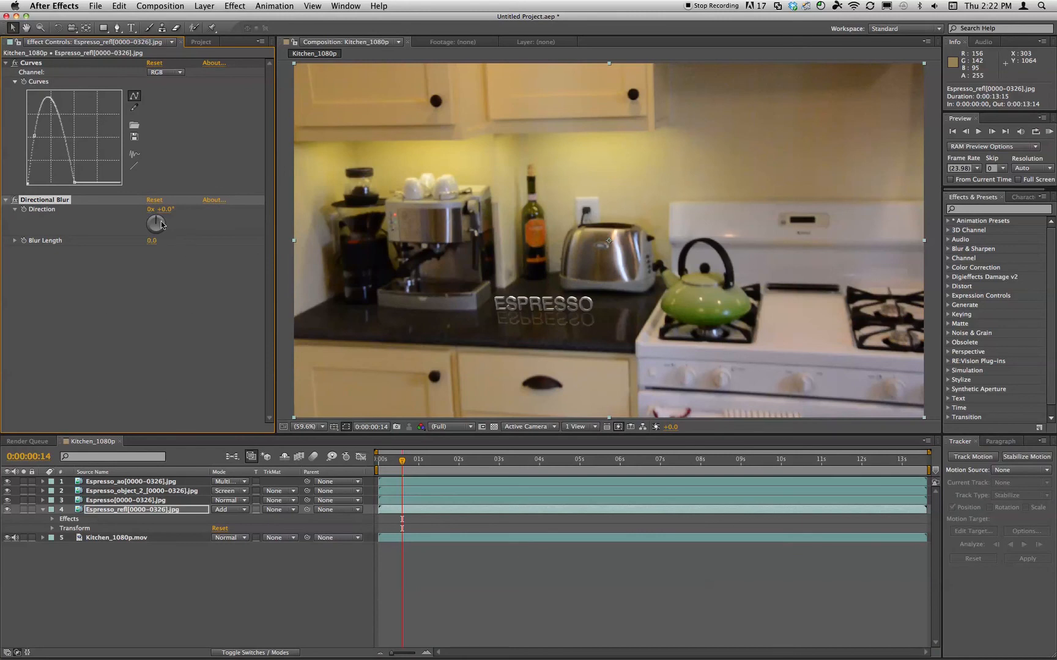
{"action": "left_click_drag", "start_coordinate": [154, 215], "coordinate": [171, 242]}
Check the blurred reflection at several times, including 0:00:09:09, 0:00:11:10, 0:00:07:13 and 0:00:02:23.
{"action": "left_click", "coordinate": [757, 459]}
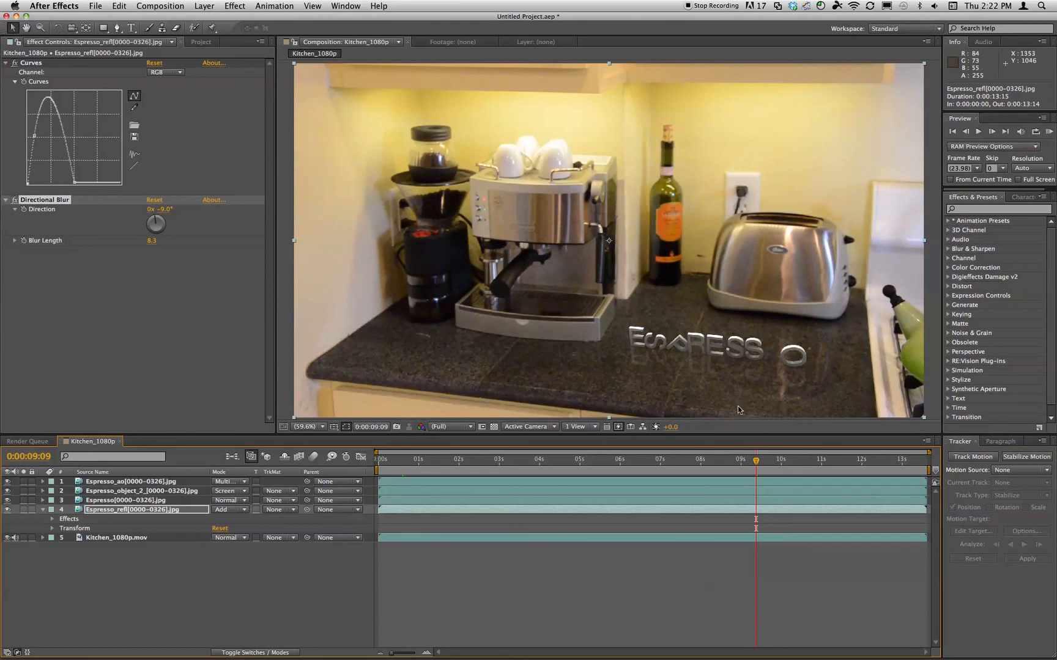
{"action": "left_click", "coordinate": [808, 460]}
{"action": "left_click", "coordinate": [838, 460]}
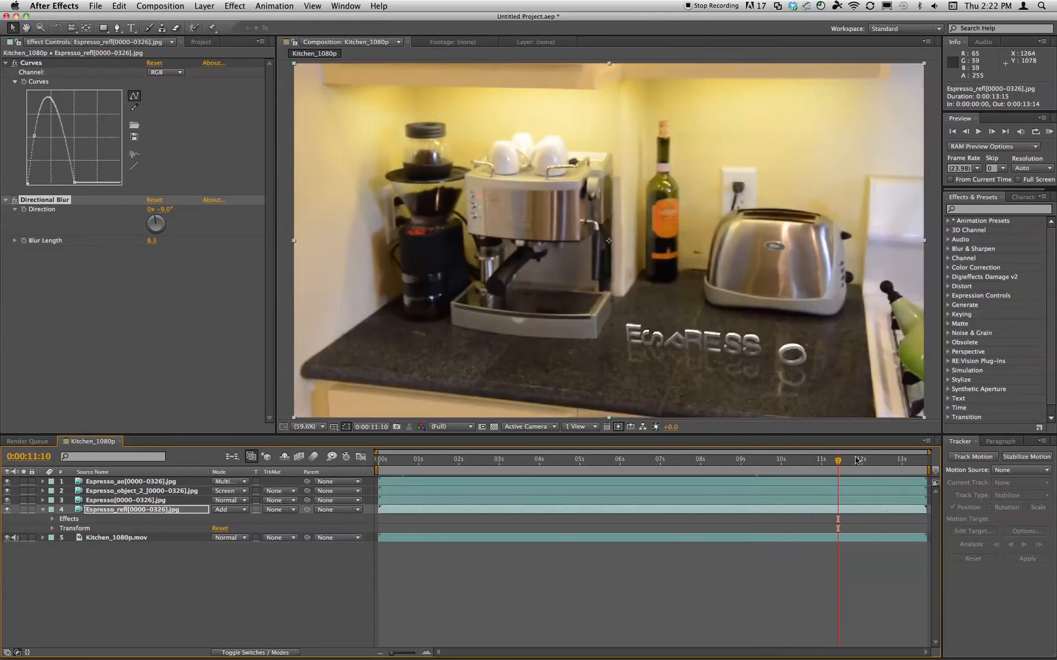
{"action": "left_click", "coordinate": [751, 459]}
{"action": "left_click", "coordinate": [682, 460]}
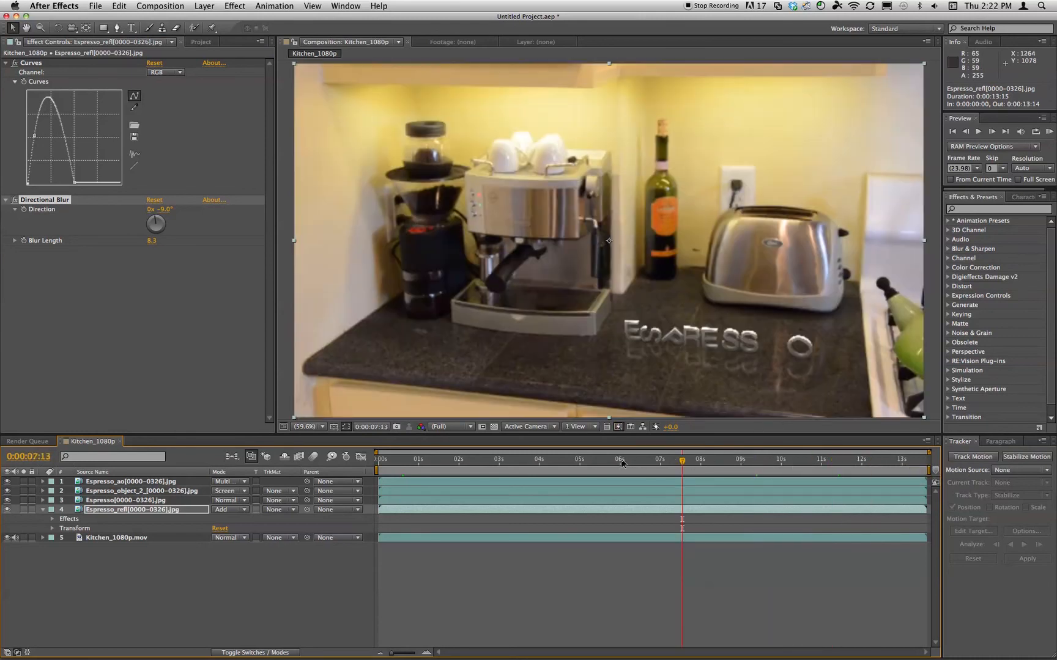
{"action": "left_click", "coordinate": [497, 460]}
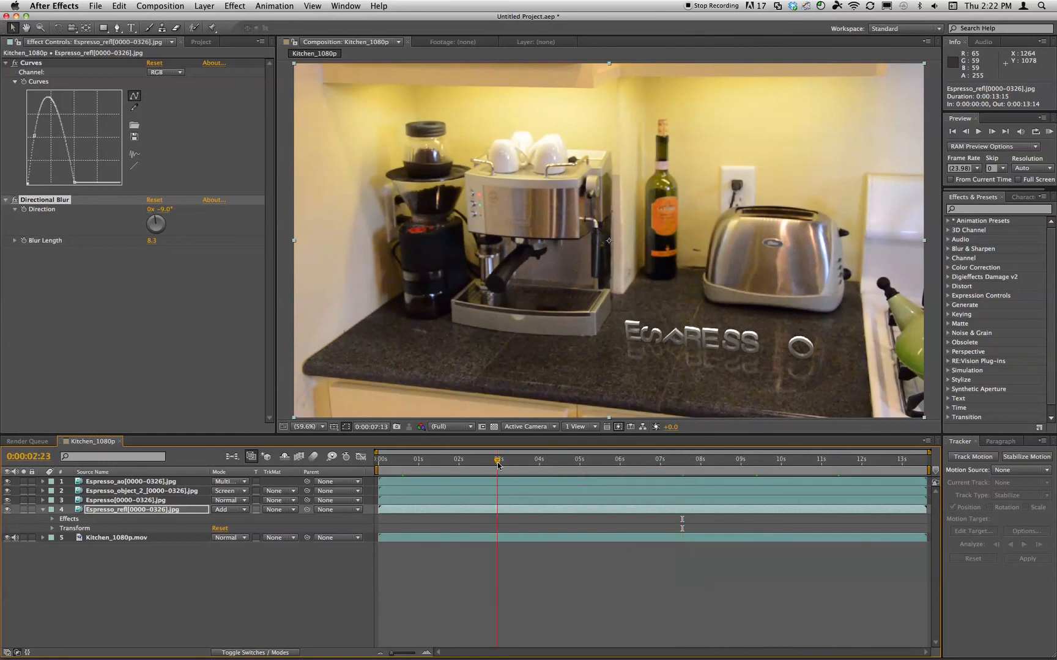
Check the composite at 0:00:01:11 and collapse the Espresso_refl[0000-0326].jpg layer's properties.
{"action": "left_click", "coordinate": [437, 460]}
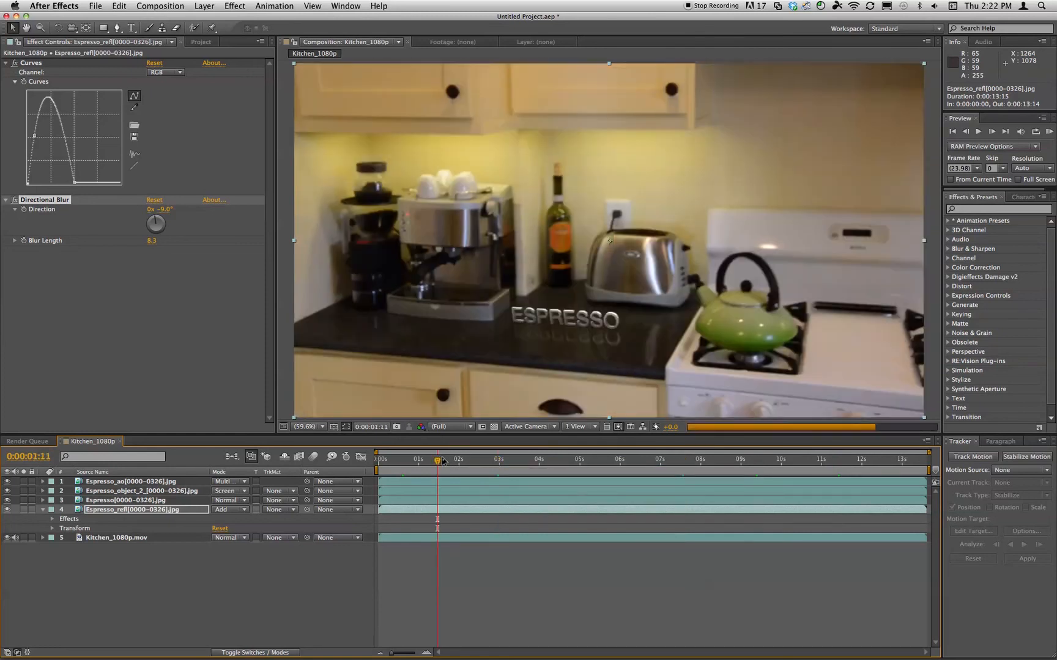
{"action": "left_click", "coordinate": [113, 589]}
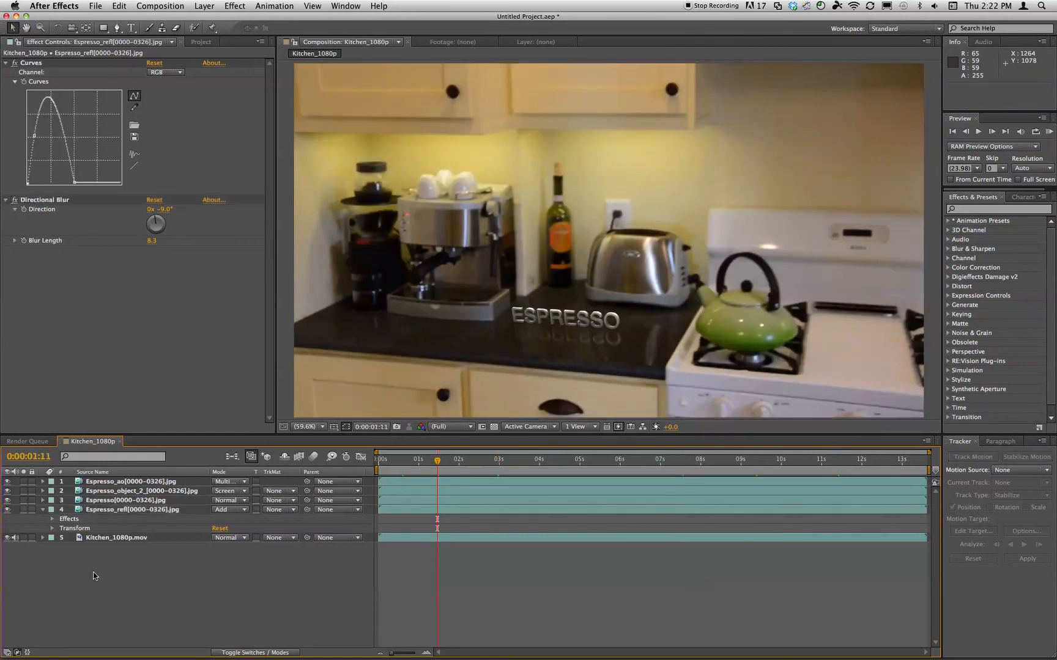
{"action": "left_click", "coordinate": [43, 509]}
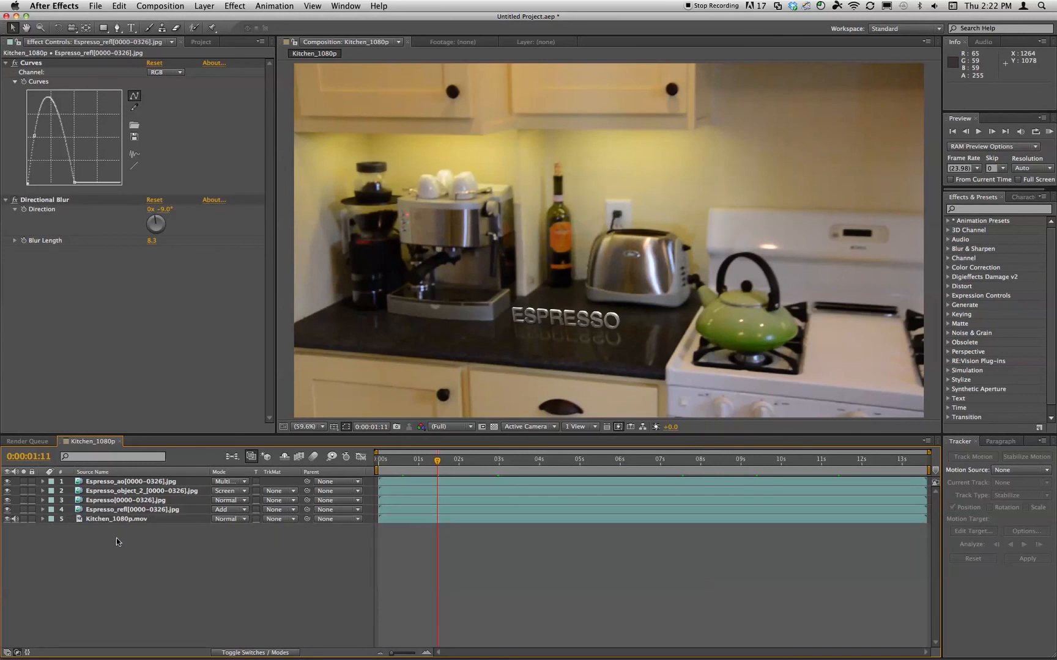
{"action": "left_click", "coordinate": [43, 520]}
{"action": "left_click", "coordinate": [43, 520]}
Try to pre-compose the four Espresso layers above the kitchen footage as Pre-comp 1, moving all attributes into the new composition.
{"action": "left_click", "coordinate": [98, 511]}
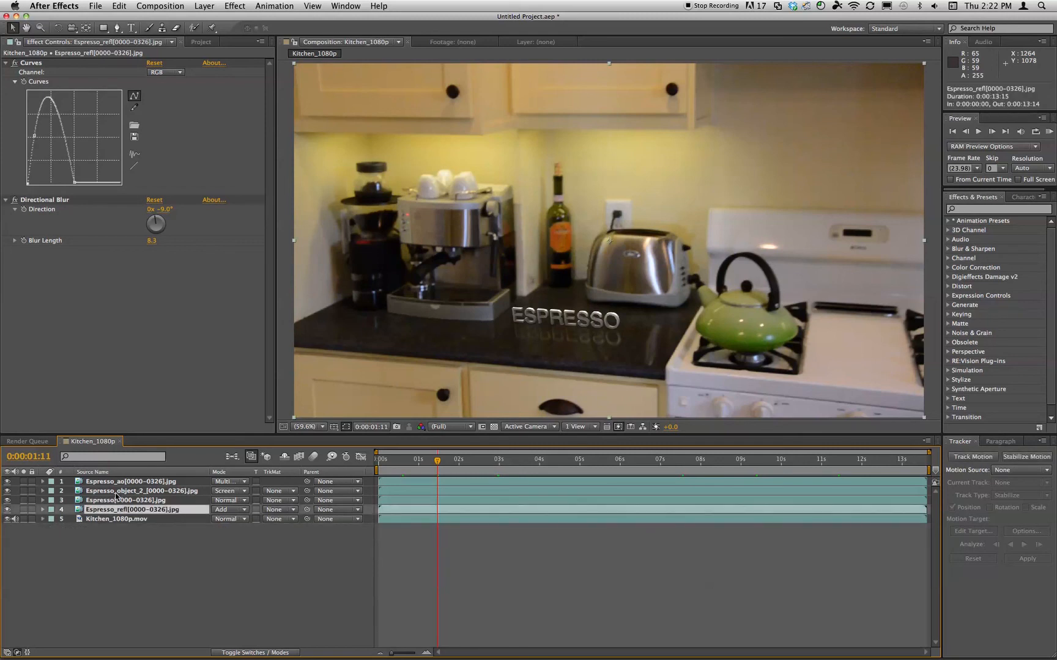
{"action": "left_click", "coordinate": [103, 529]}
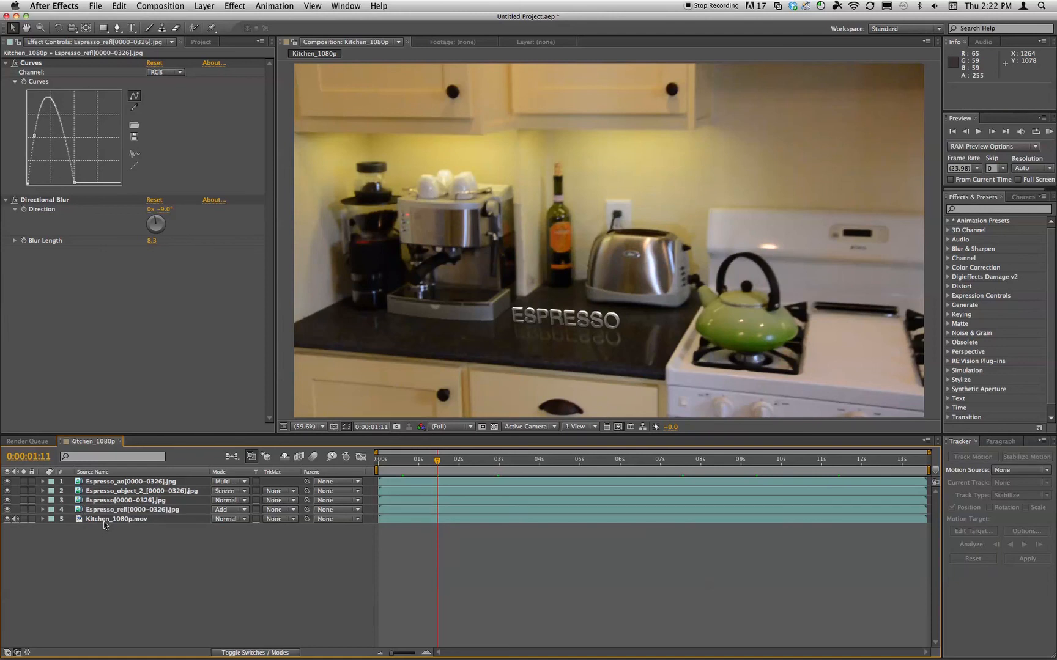
{"action": "left_click", "coordinate": [102, 511]}
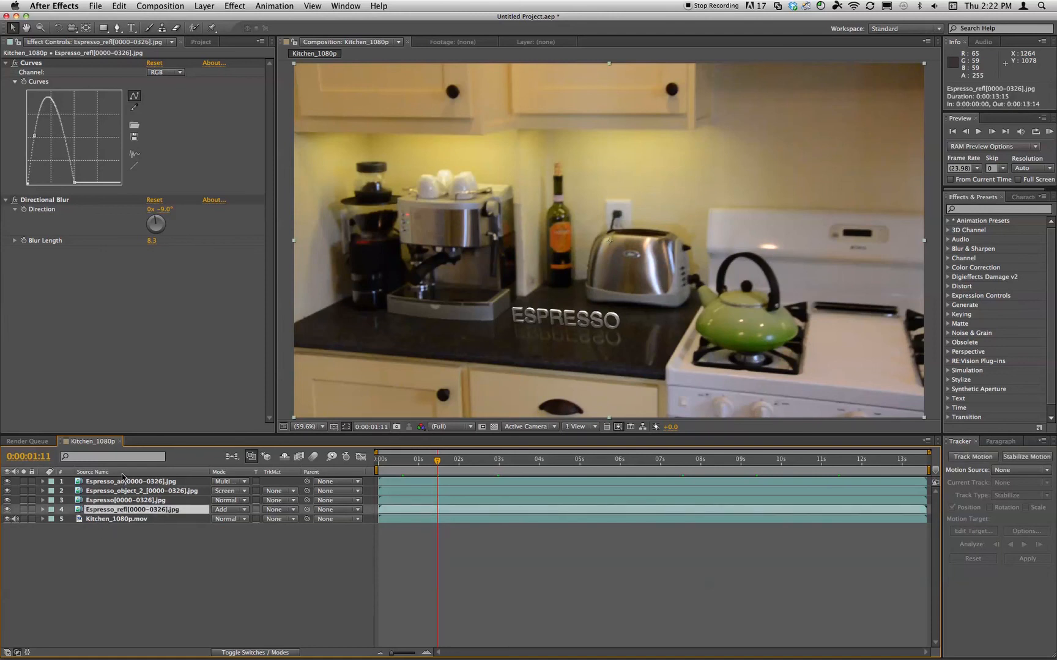
{"action": "left_click", "coordinate": [115, 483], "text": "shift"}
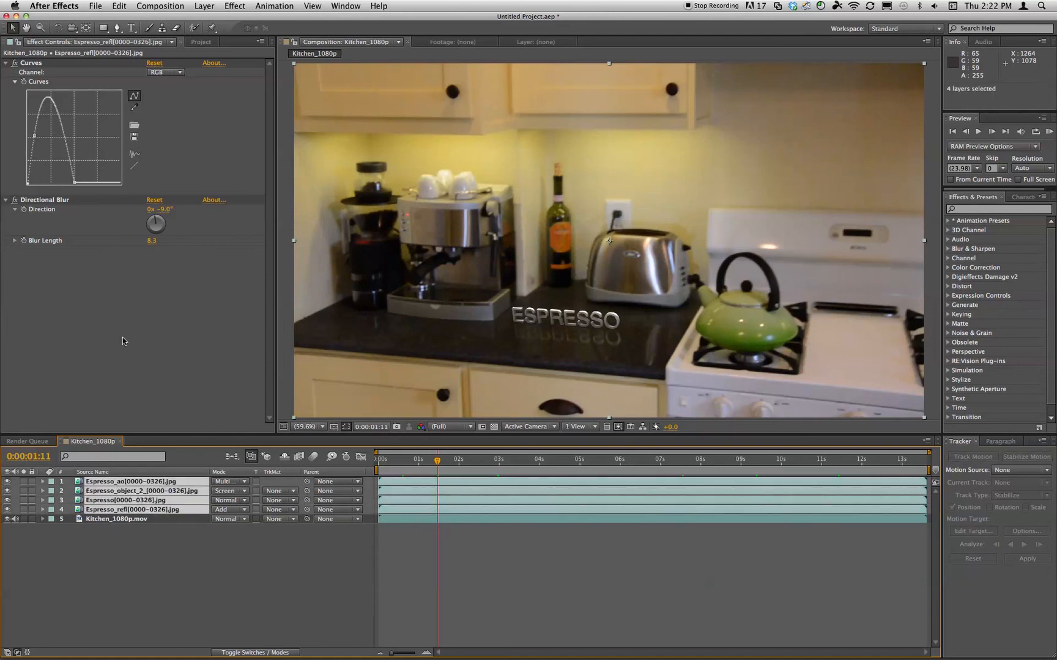
{"action": "left_click", "coordinate": [182, 6]}
{"action": "mouse_move", "coordinate": [207, 5]}
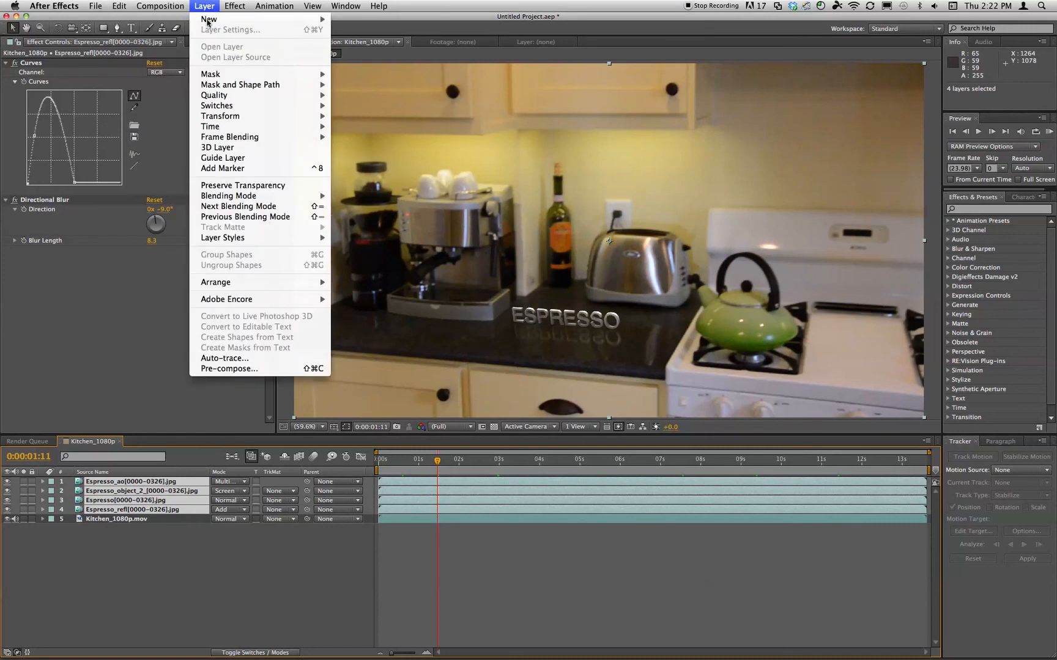
{"action": "left_click", "coordinate": [234, 369]}
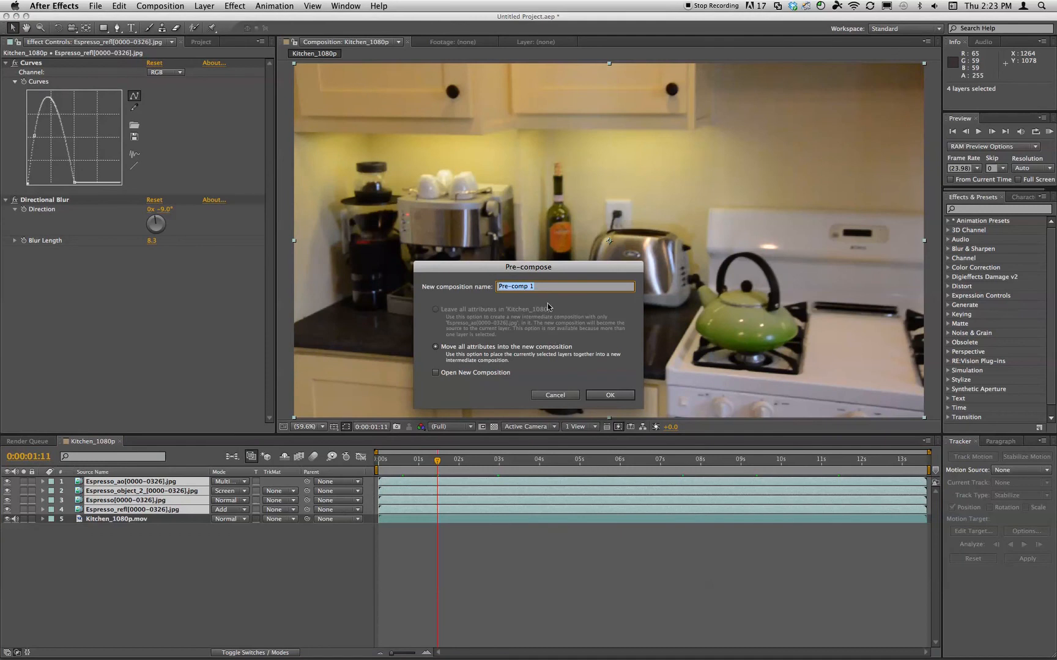
{"action": "left_click", "coordinate": [602, 394]}
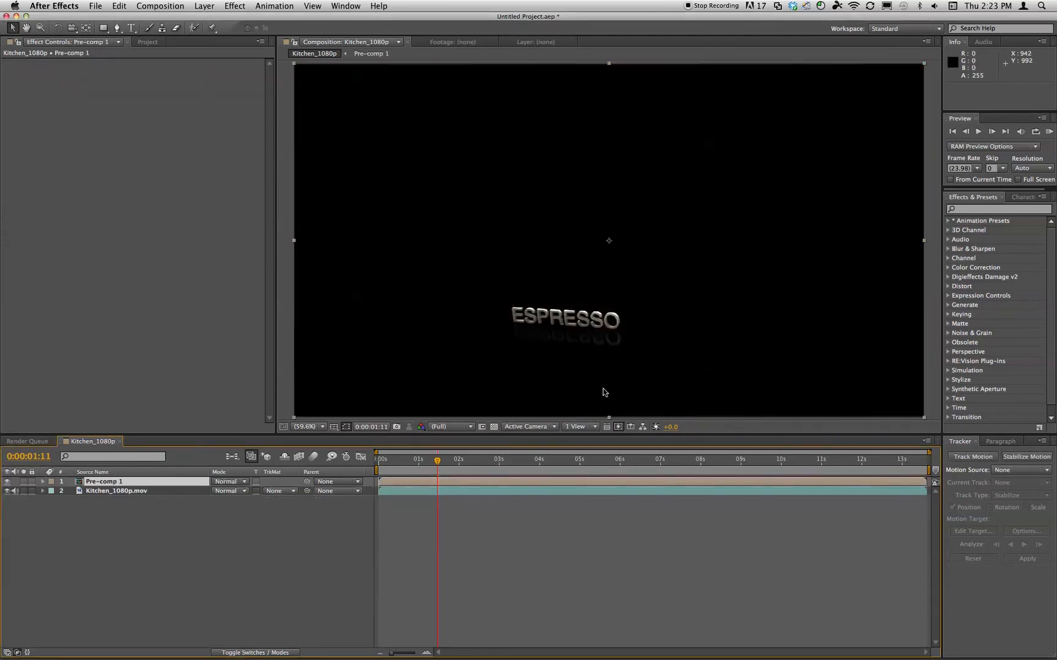
Inspect the Pre-comp 1 layer's properties and undo the pre-composition of the four Espresso layers.
{"action": "left_click", "coordinate": [208, 538]}
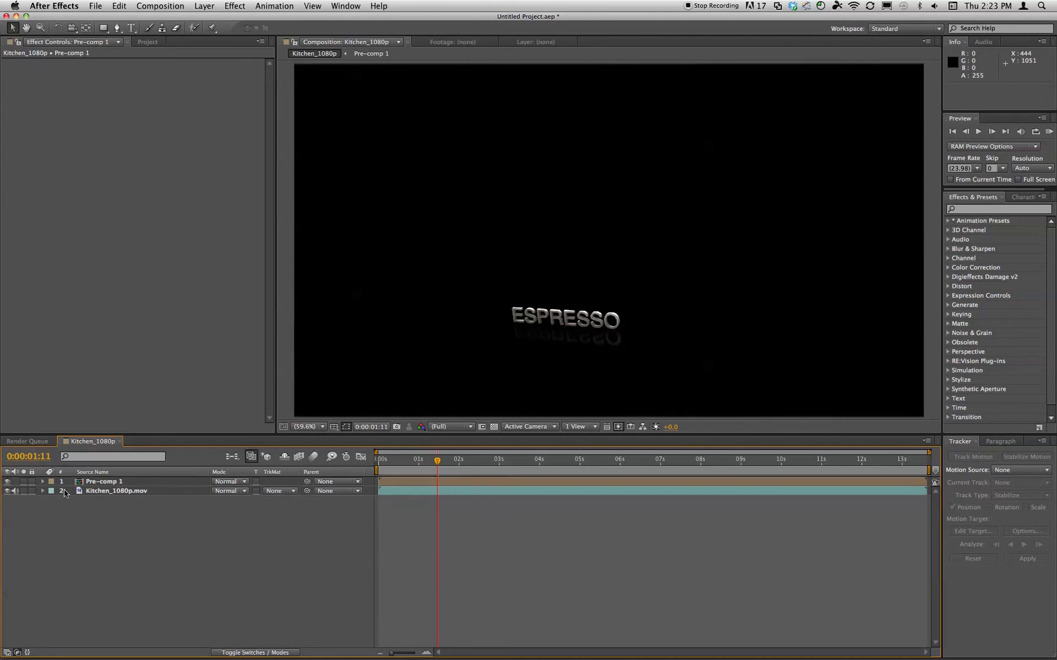
{"action": "left_click", "coordinate": [42, 482]}
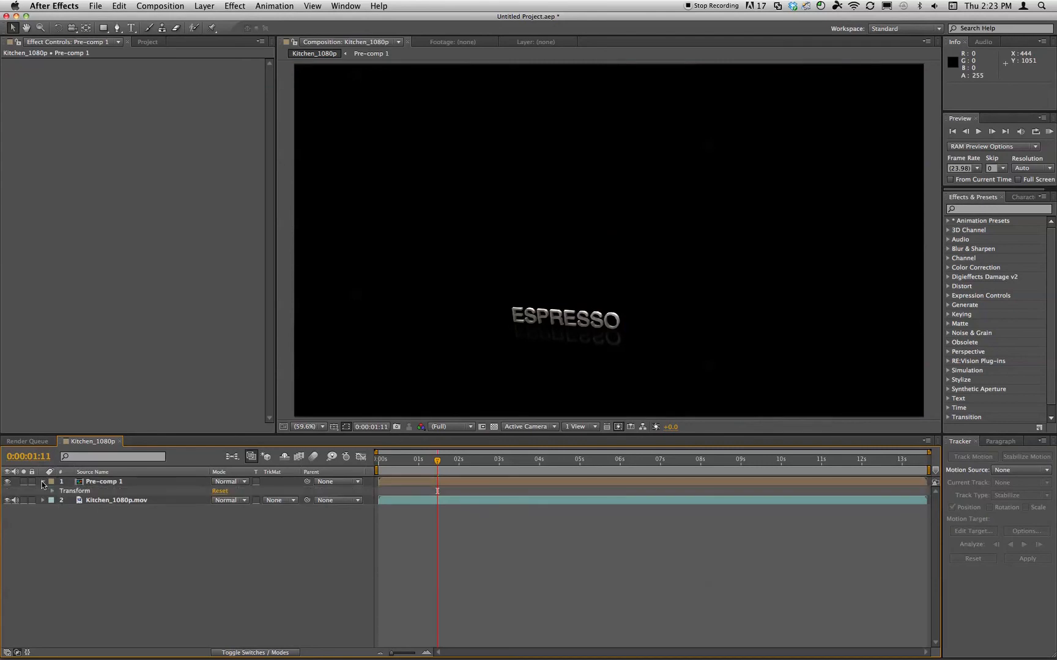
{"action": "left_click", "coordinate": [42, 482]}
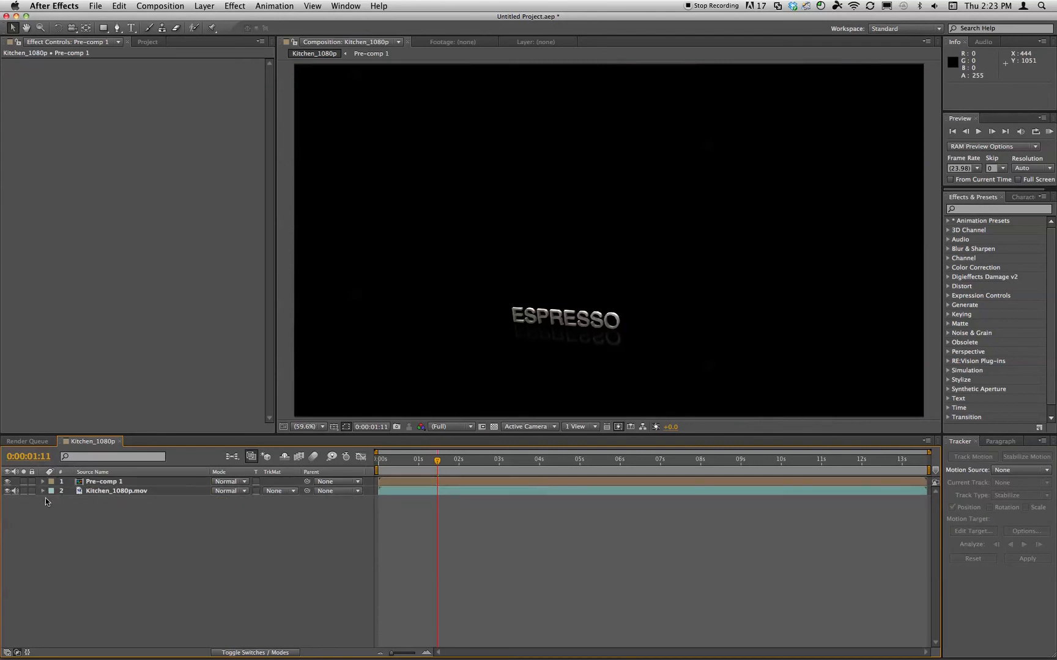
{"action": "left_click", "coordinate": [93, 484]}
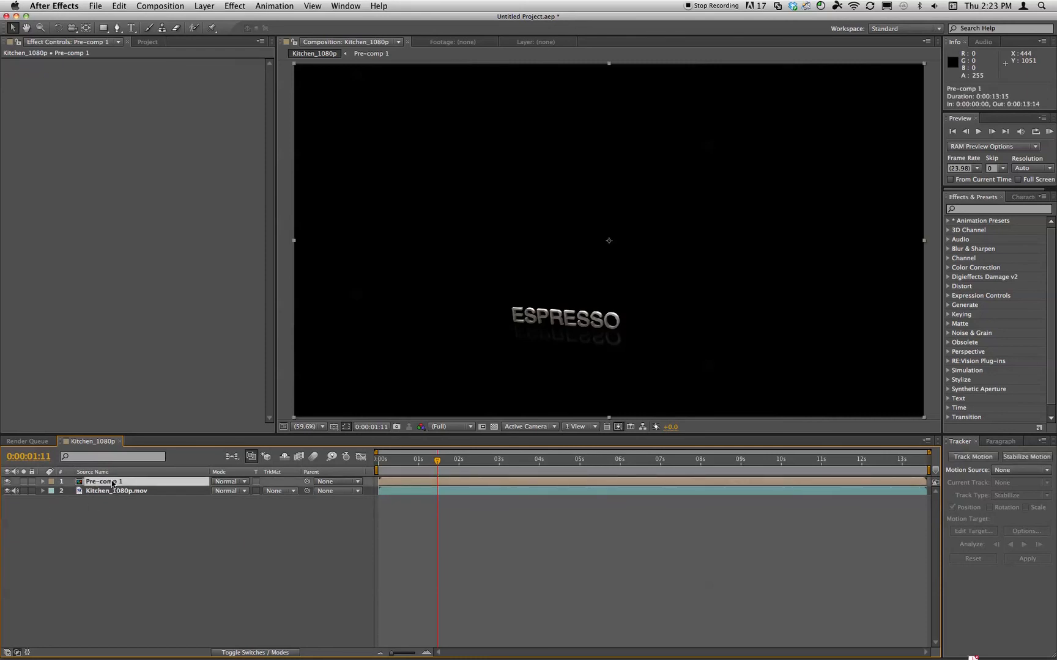
{"action": "left_click", "coordinate": [43, 482]}
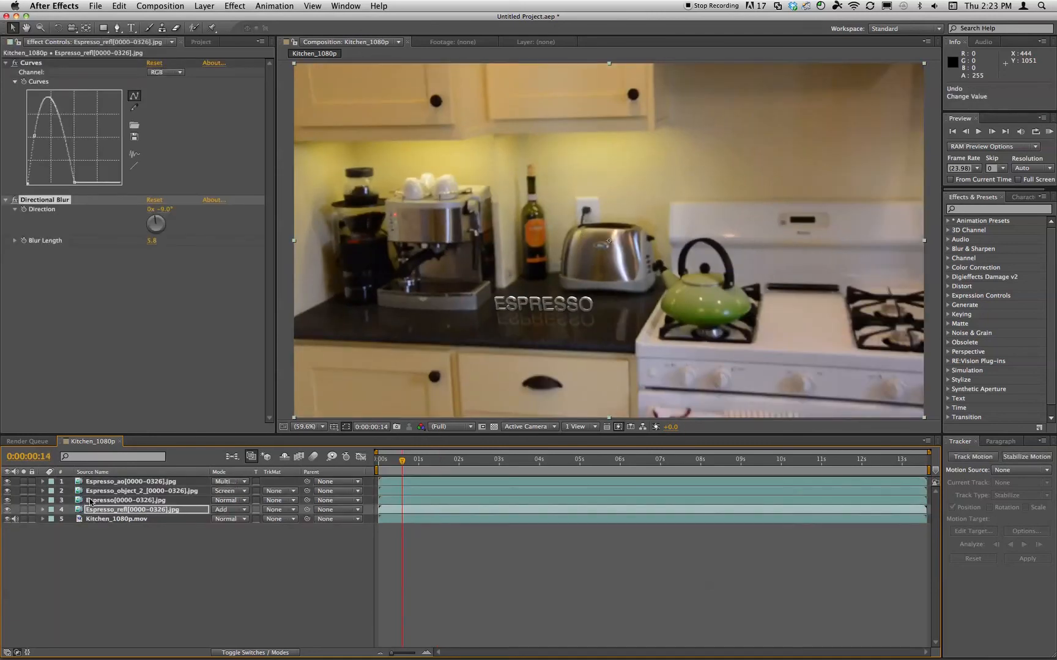
Pre-compose all five layers, including Kitchen_1080p.mov, as Pre-comp 1 with all attributes moved into the new composition.
{"action": "left_click", "coordinate": [79, 543]}
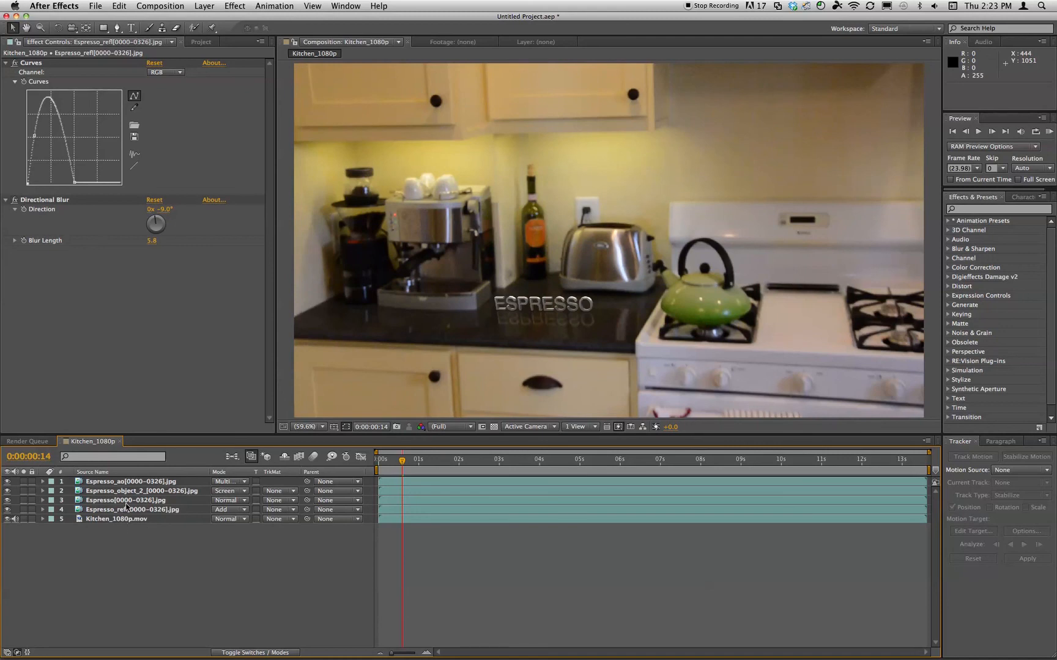
{"action": "key", "text": "super+a"}
{"action": "left_click", "coordinate": [202, 6]}
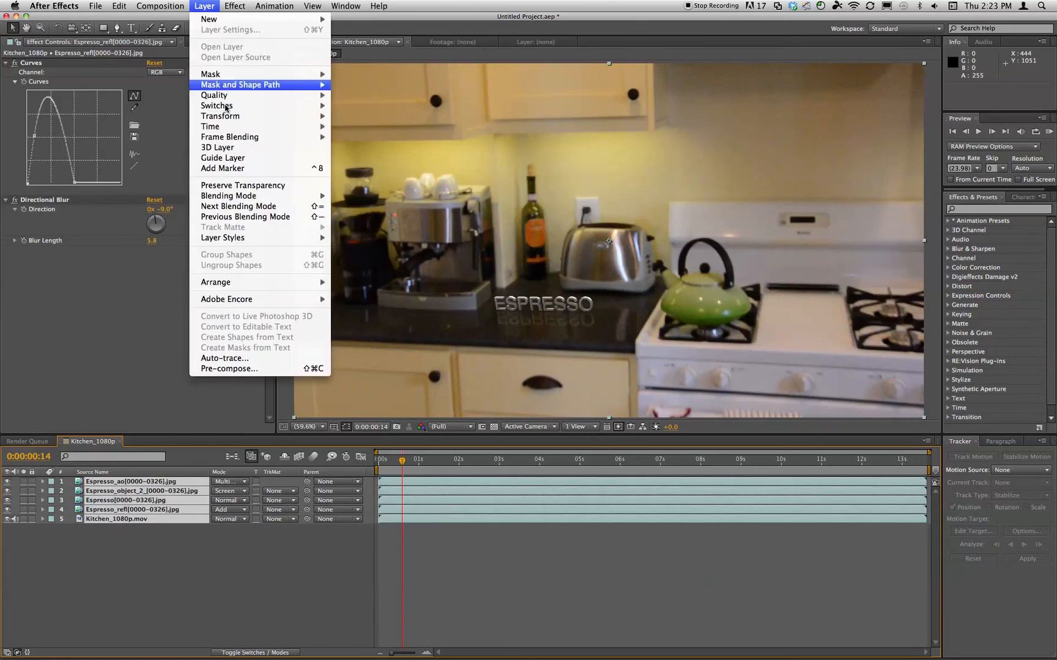
{"action": "left_click", "coordinate": [247, 369]}
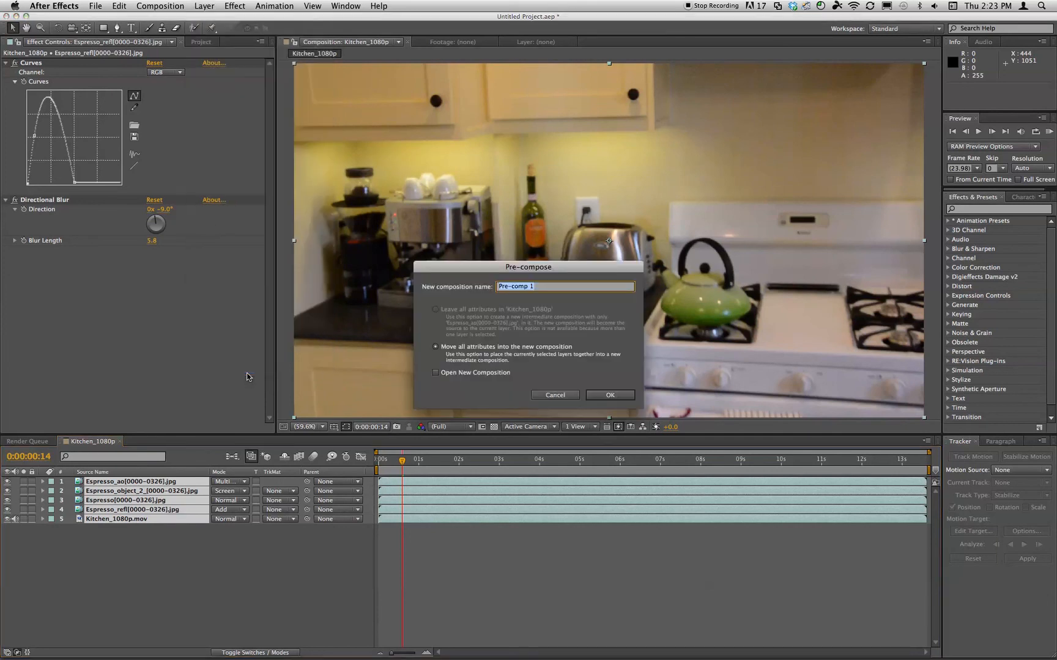
{"action": "left_click", "coordinate": [604, 401]}
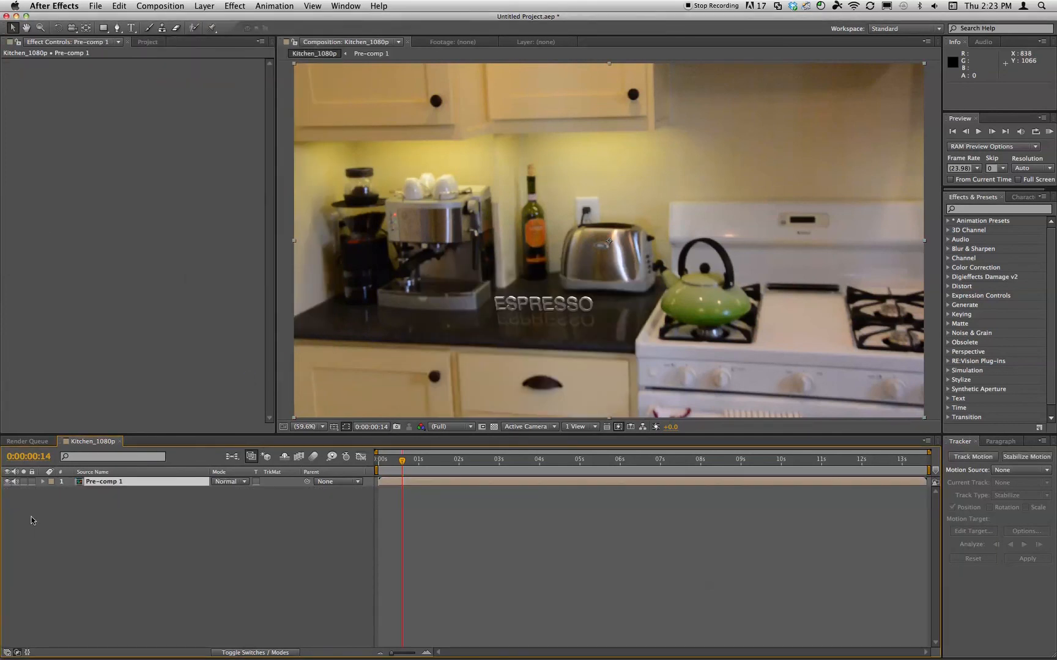
Examine the Kitchen_1080p and Pre-comp 1 compositions in the project, opening Pre-comp 1 to view its layers and returning to Kitchen_1080p.
{"action": "left_click", "coordinate": [148, 42]}
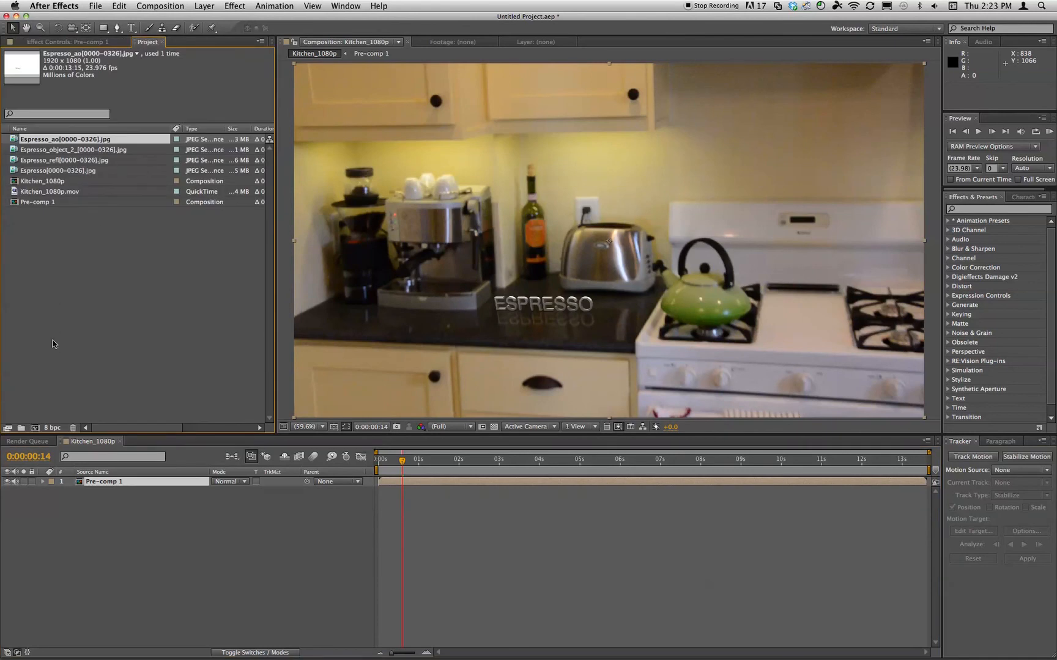
{"action": "left_click", "coordinate": [29, 182]}
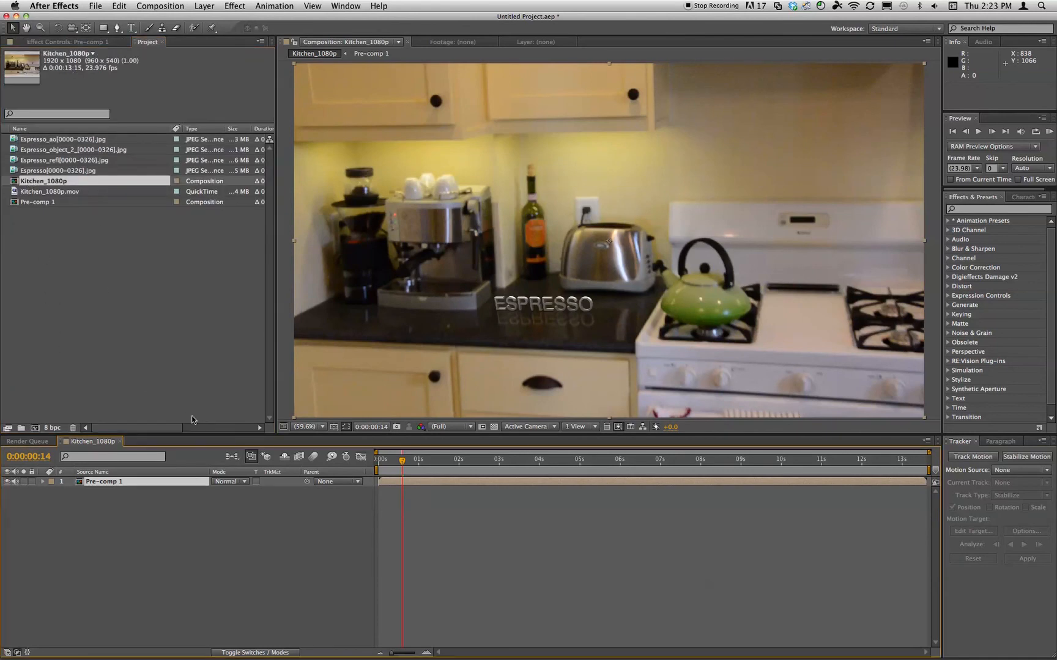
{"action": "left_click", "coordinate": [121, 543]}
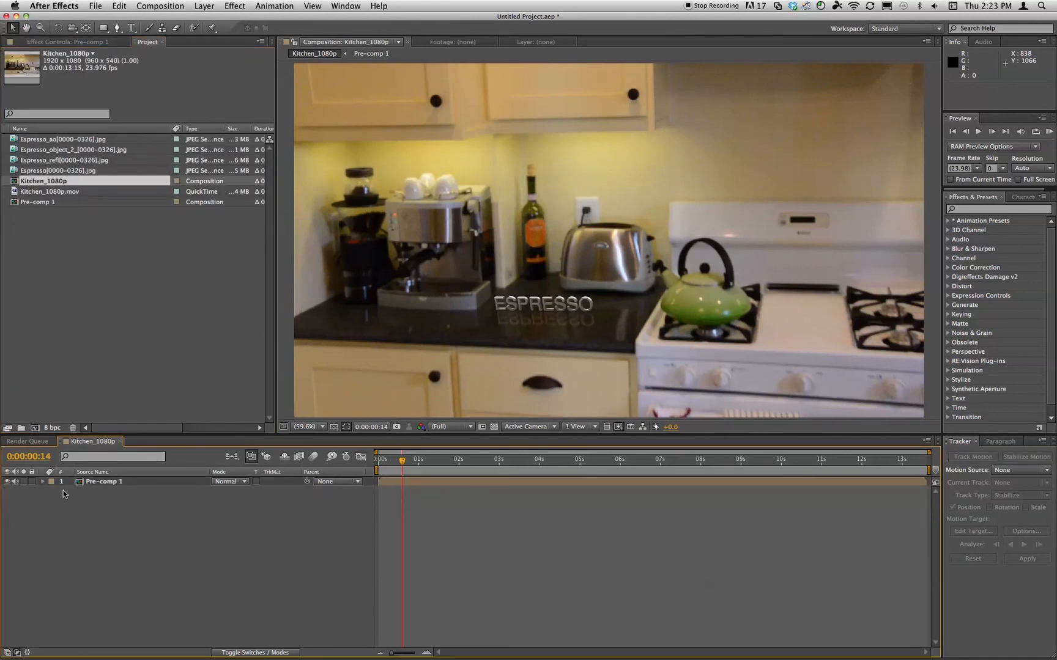
{"action": "left_click", "coordinate": [42, 482]}
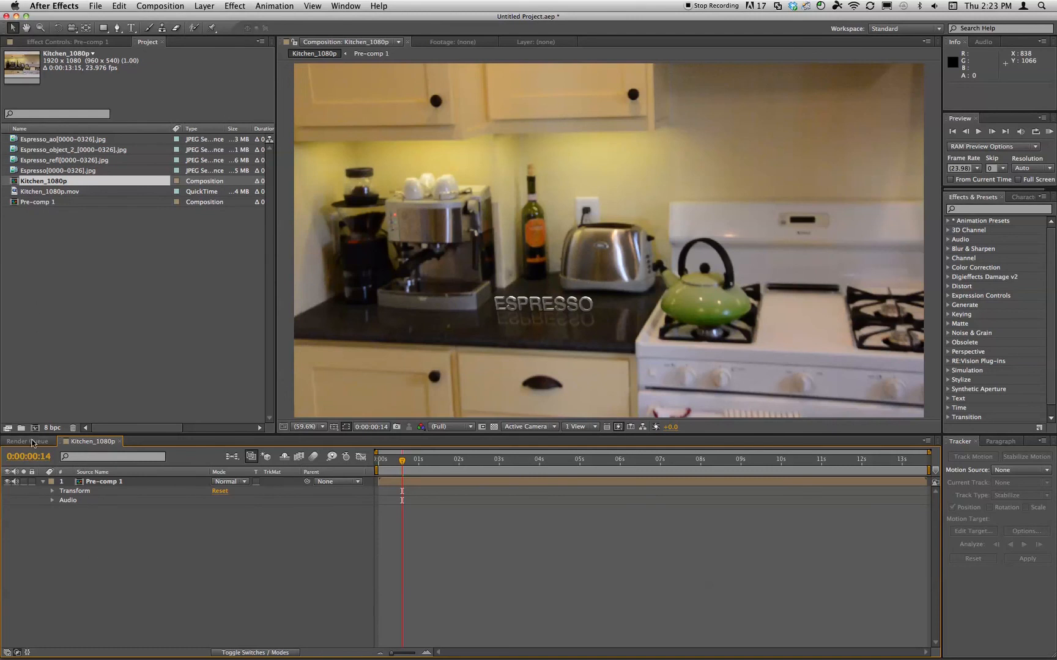
{"action": "left_click", "coordinate": [47, 218]}
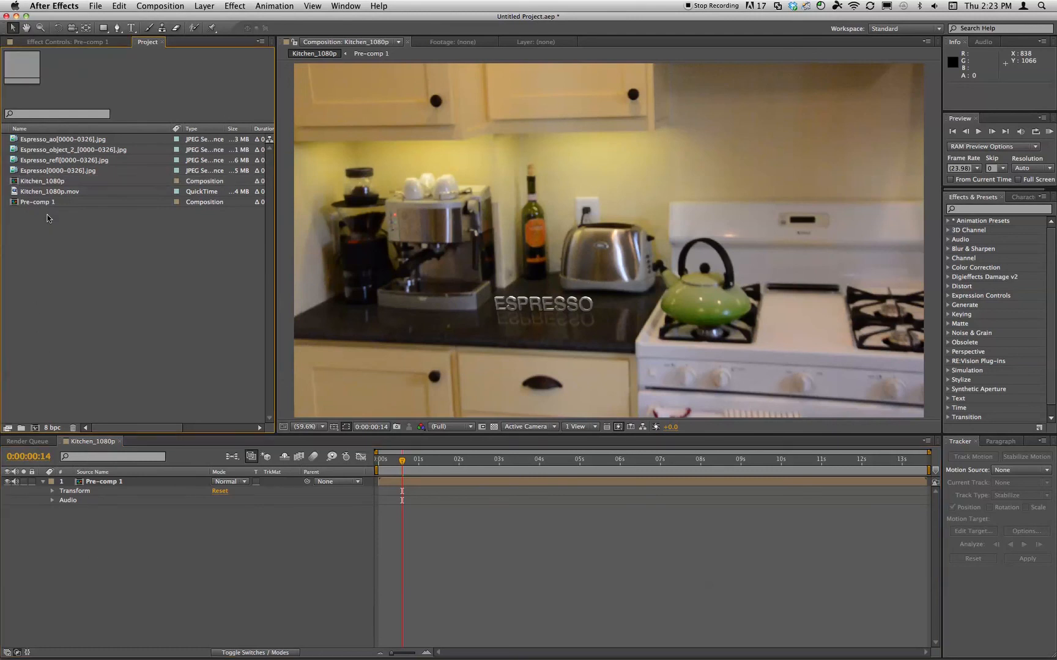
{"action": "double_click", "coordinate": [14, 203]}
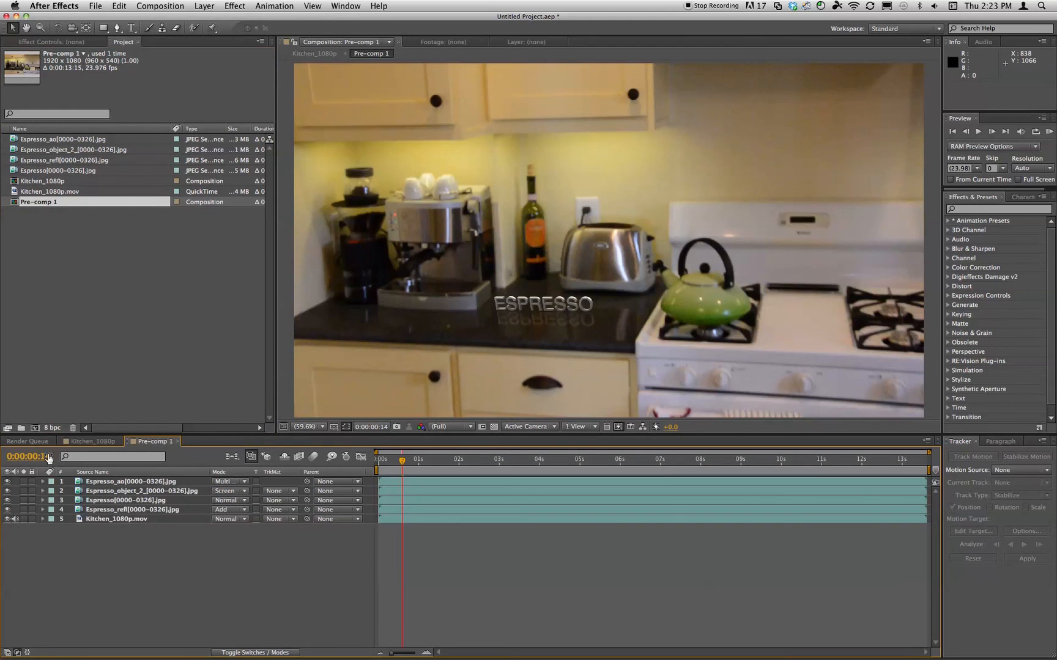
{"action": "left_click", "coordinate": [27, 441]}
{"action": "left_click", "coordinate": [83, 441]}
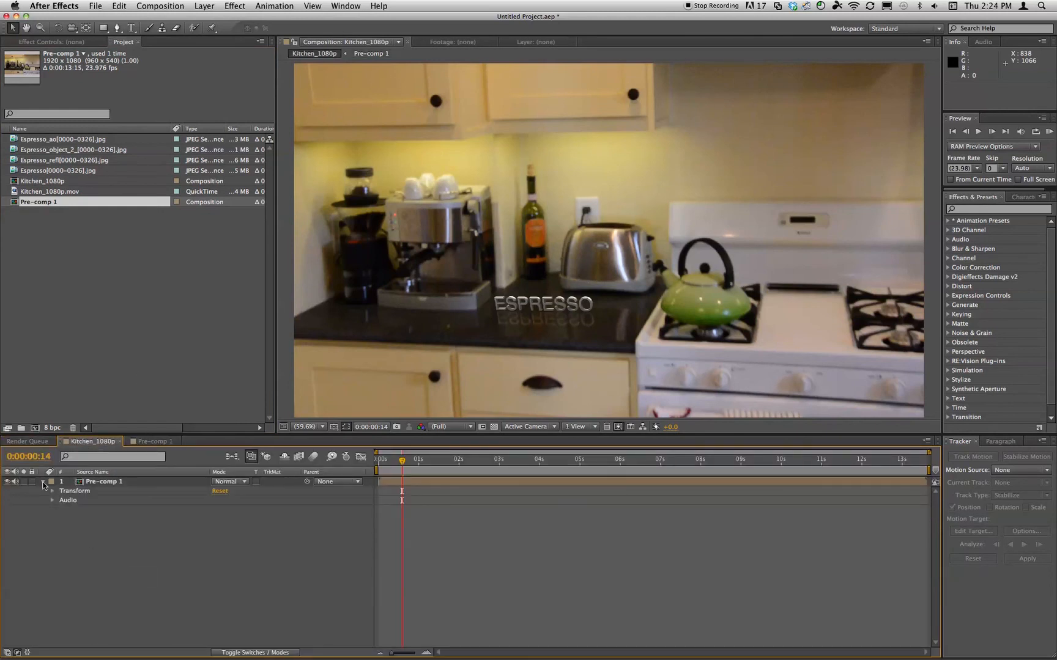
Try Box Blur with a raised blur radius on the Pre-comp 1 layer and undo the effect.
{"action": "right_click", "coordinate": [108, 482]}
{"action": "mouse_move", "coordinate": [123, 456]}
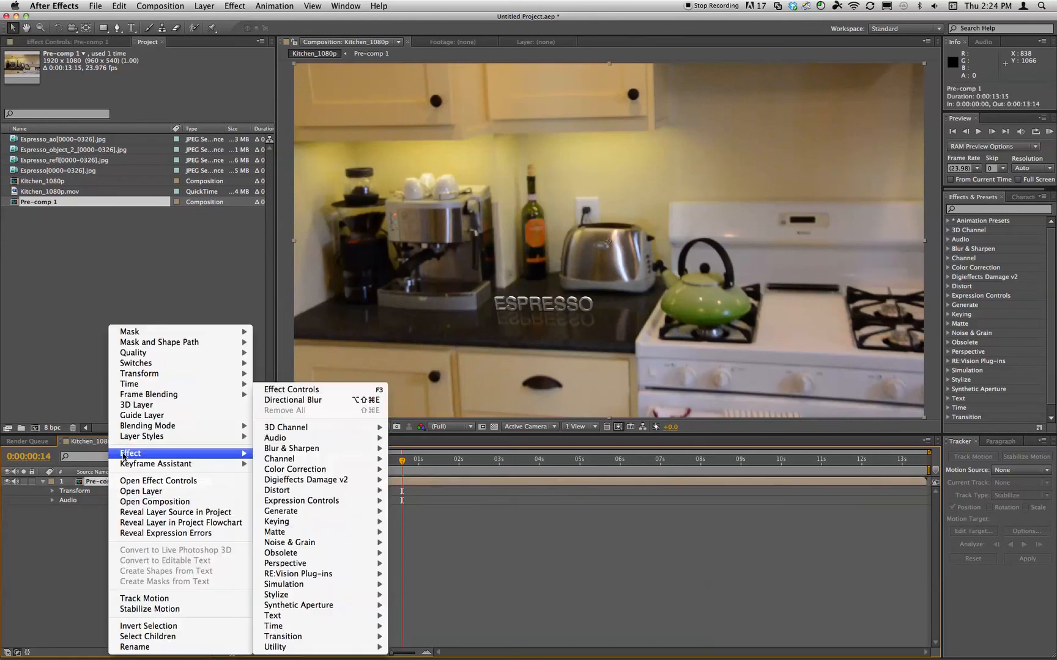
{"action": "mouse_move", "coordinate": [294, 463]}
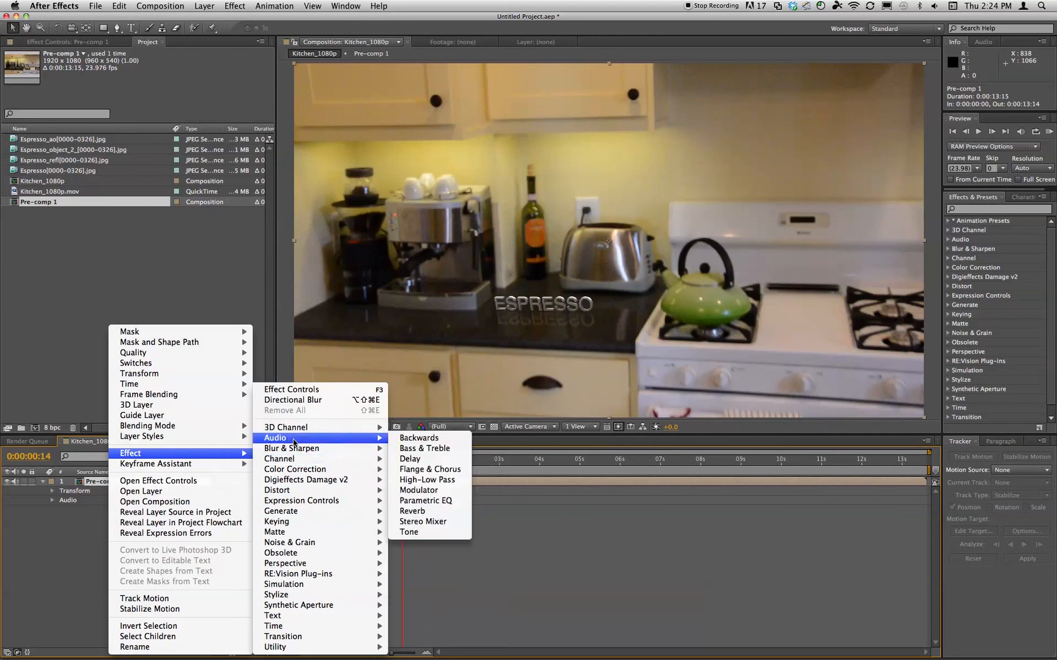
{"action": "mouse_move", "coordinate": [324, 450]}
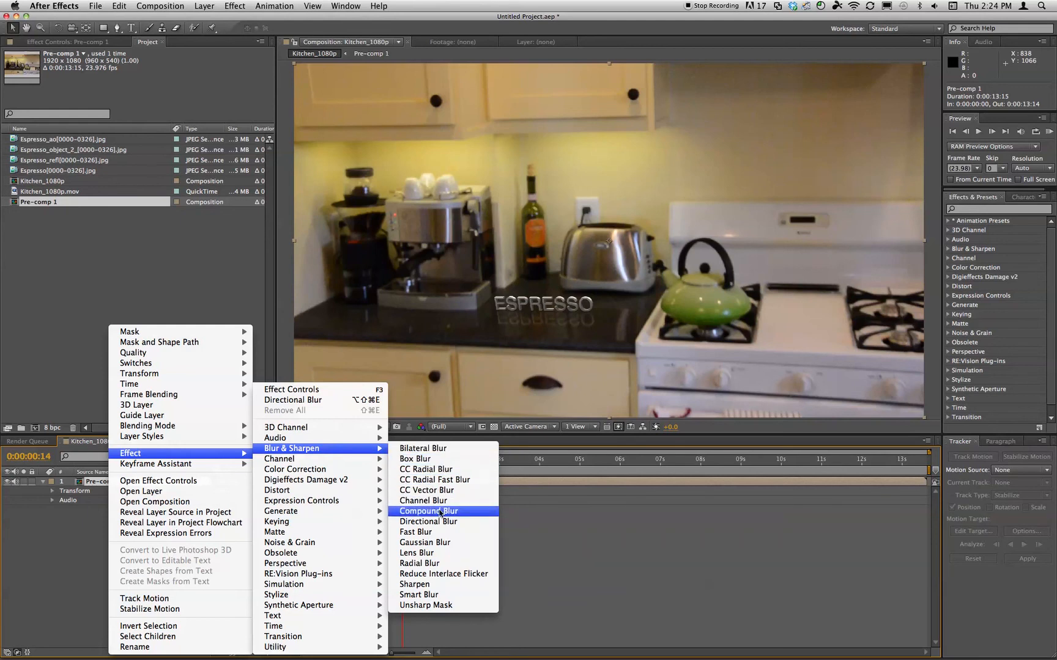
{"action": "left_click", "coordinate": [428, 460]}
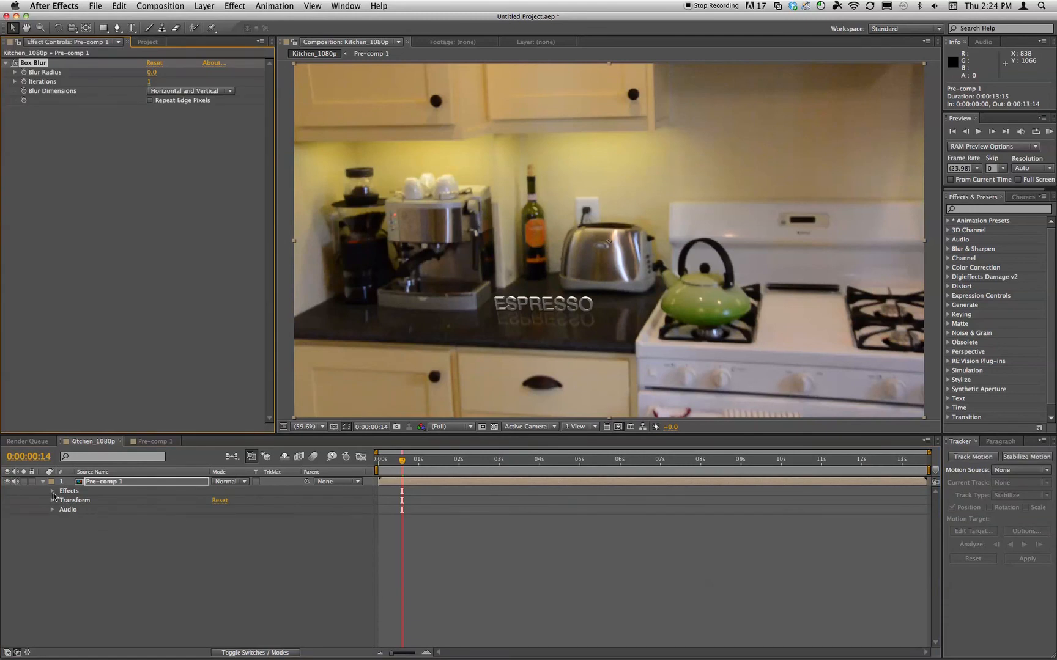
{"action": "mouse_move", "coordinate": [152, 73]}
{"action": "left_mouse_down"}
{"action": "mouse_move", "coordinate": [177, 72]}
{"action": "mouse_move", "coordinate": [156, 71]}
{"action": "left_mouse_up"}
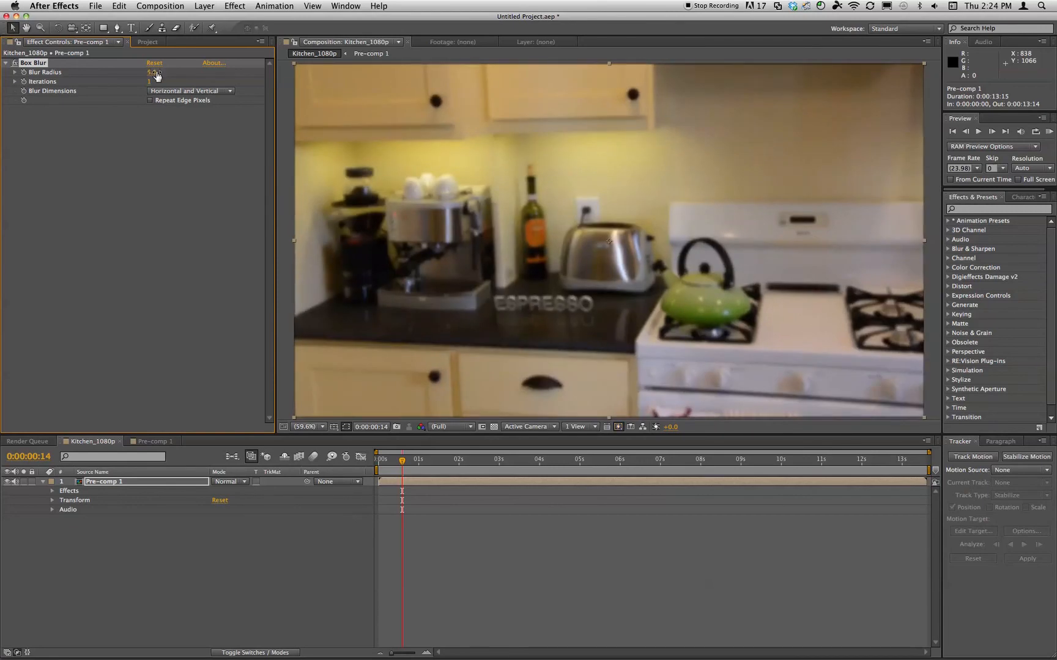
{"action": "key", "text": "super+z"}
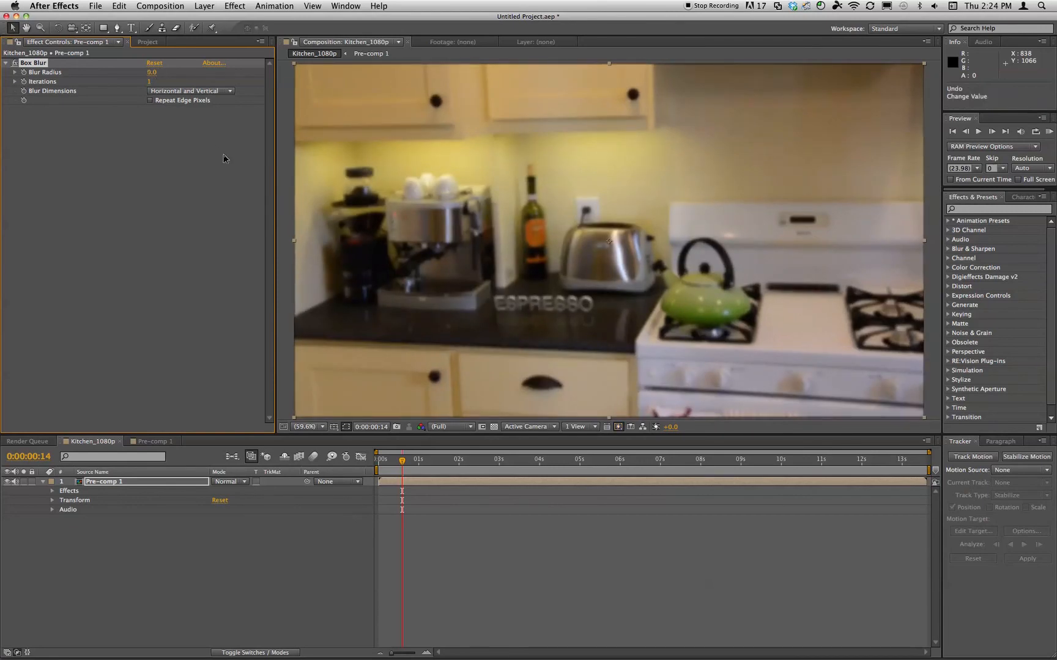
{"action": "key", "text": "super+z"}
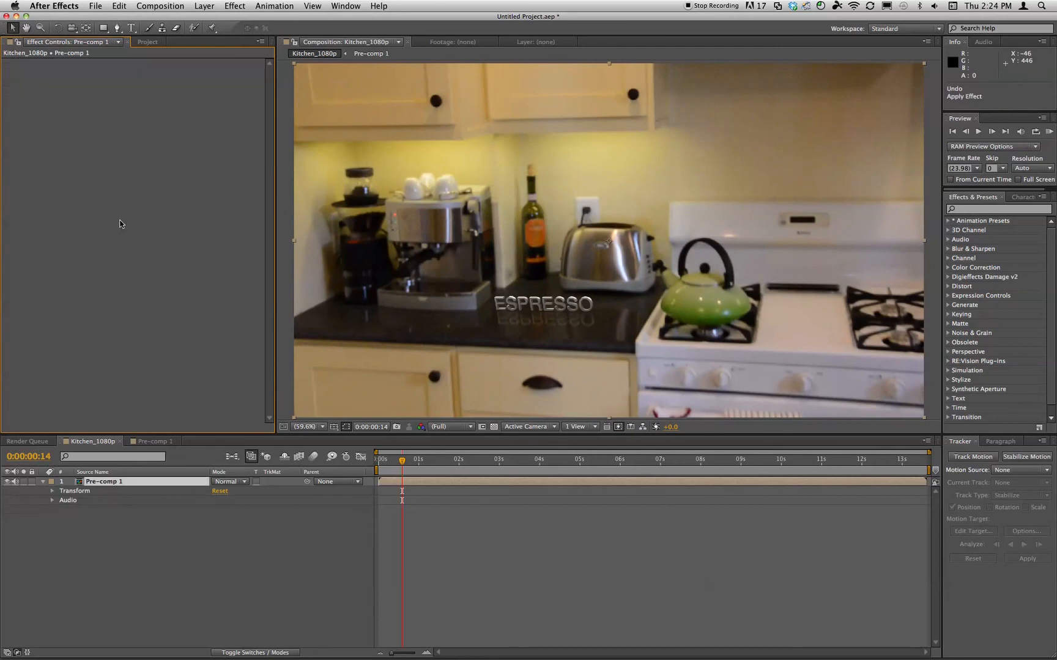
Apply Gaussian Blur to the Pre-comp 1 layer in the Kitchen_1080p composition.
{"action": "right_click", "coordinate": [118, 485]}
{"action": "mouse_move", "coordinate": [184, 453]}
{"action": "mouse_move", "coordinate": [335, 511]}
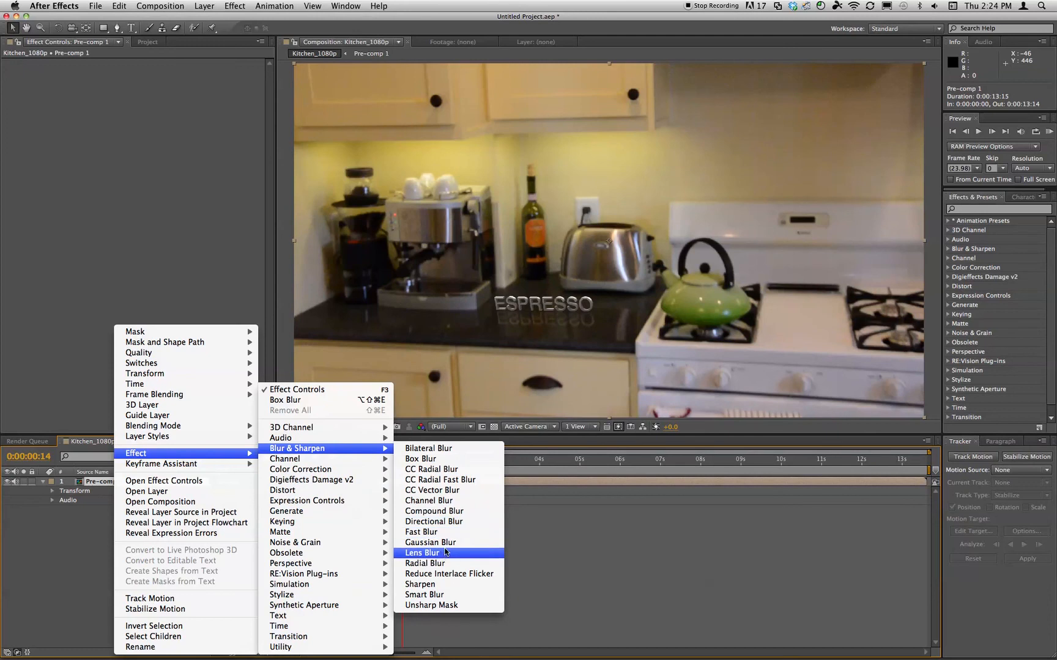
{"action": "left_click", "coordinate": [445, 543]}
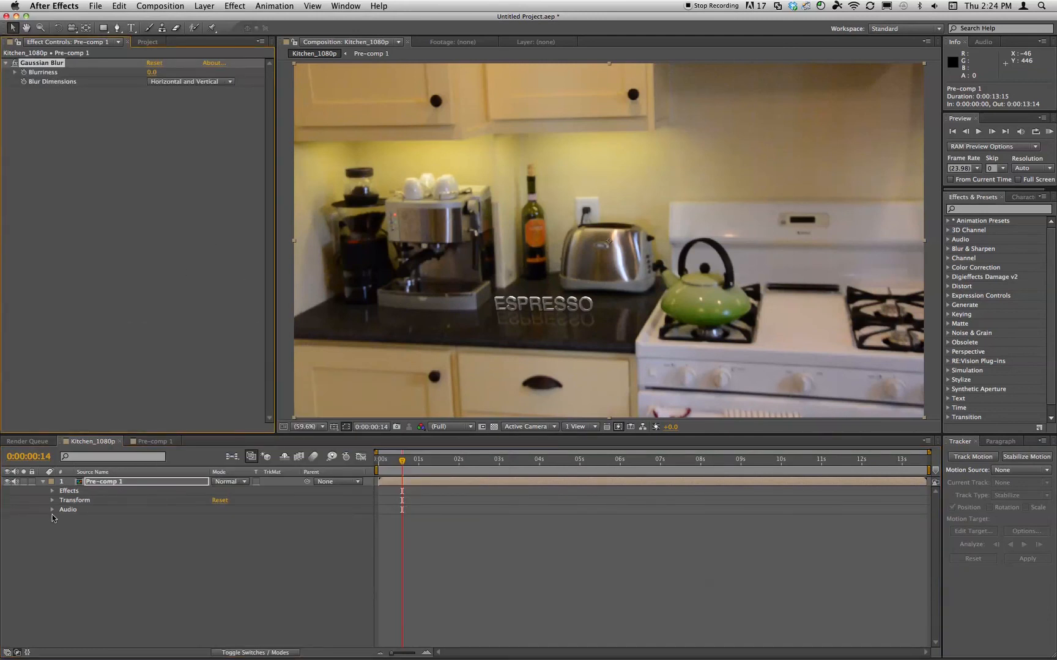
Reveal the Gaussian Blur properties of the Pre-comp 1 layer in the timeline and set Blurriness to 3.0.
{"action": "left_click", "coordinate": [52, 492]}
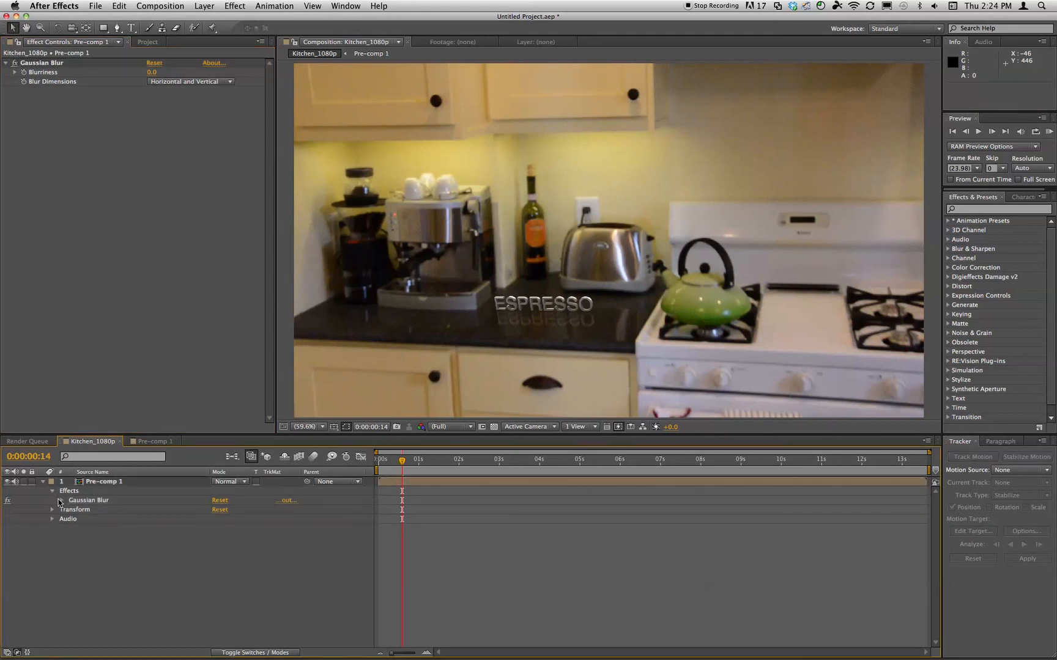
{"action": "left_click", "coordinate": [62, 501]}
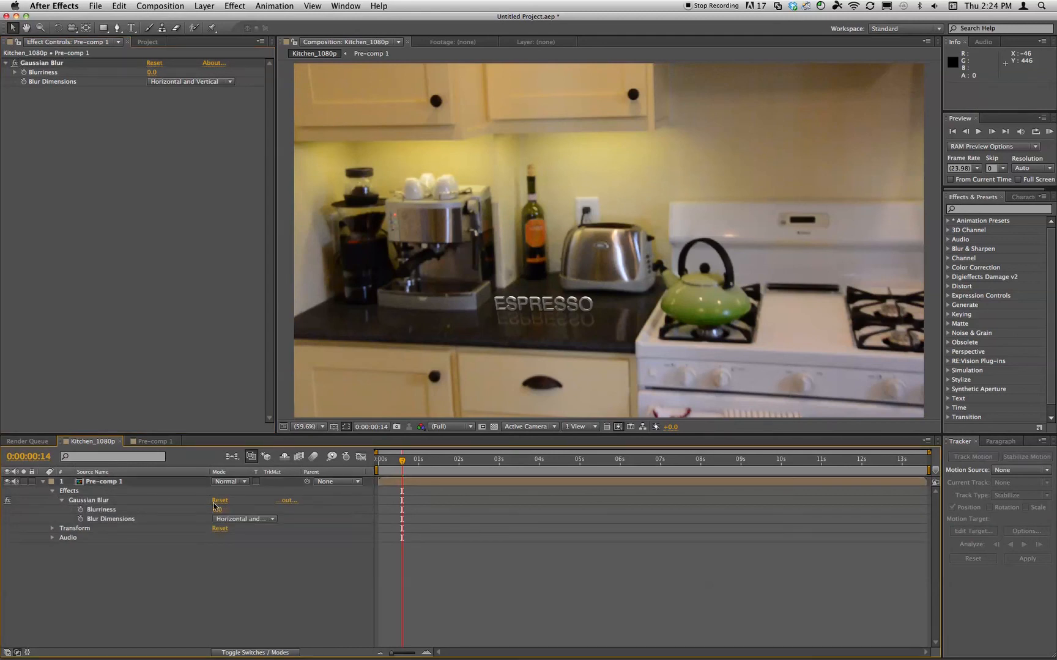
{"action": "left_click_drag", "start_coordinate": [217, 510], "coordinate": [220, 514]}
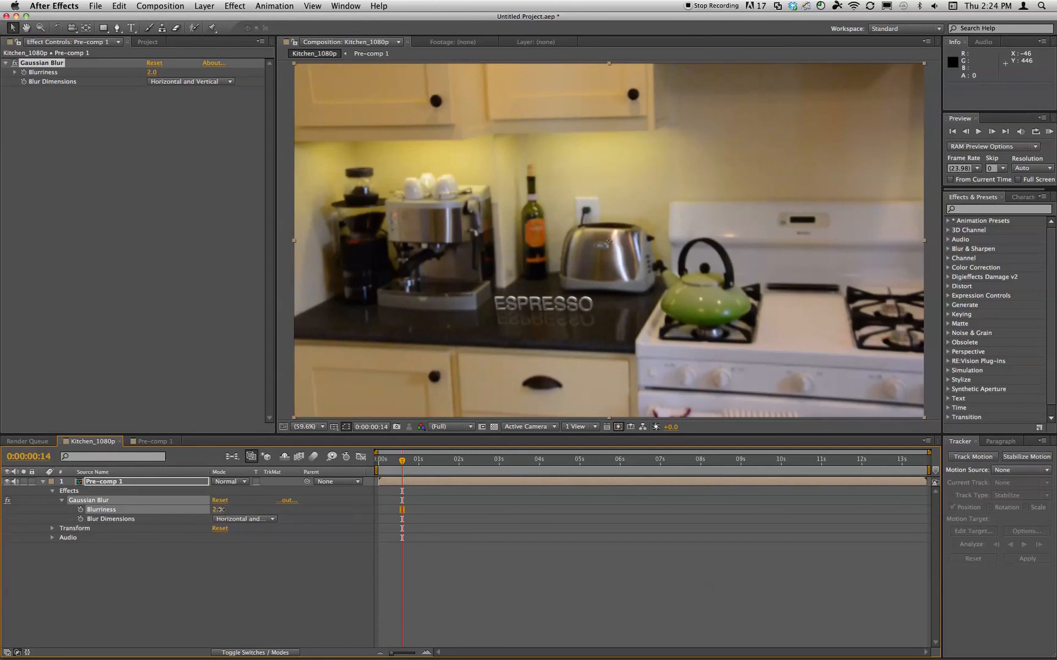
{"action": "left_click", "coordinate": [222, 511]}
{"action": "left_click", "coordinate": [254, 512]}
{"action": "left_click_drag", "start_coordinate": [217, 510], "coordinate": [220, 516]}
{"action": "left_click", "coordinate": [217, 511]}
{"action": "type", "text": "3.8"}
{"action": "key", "text": "Return"}
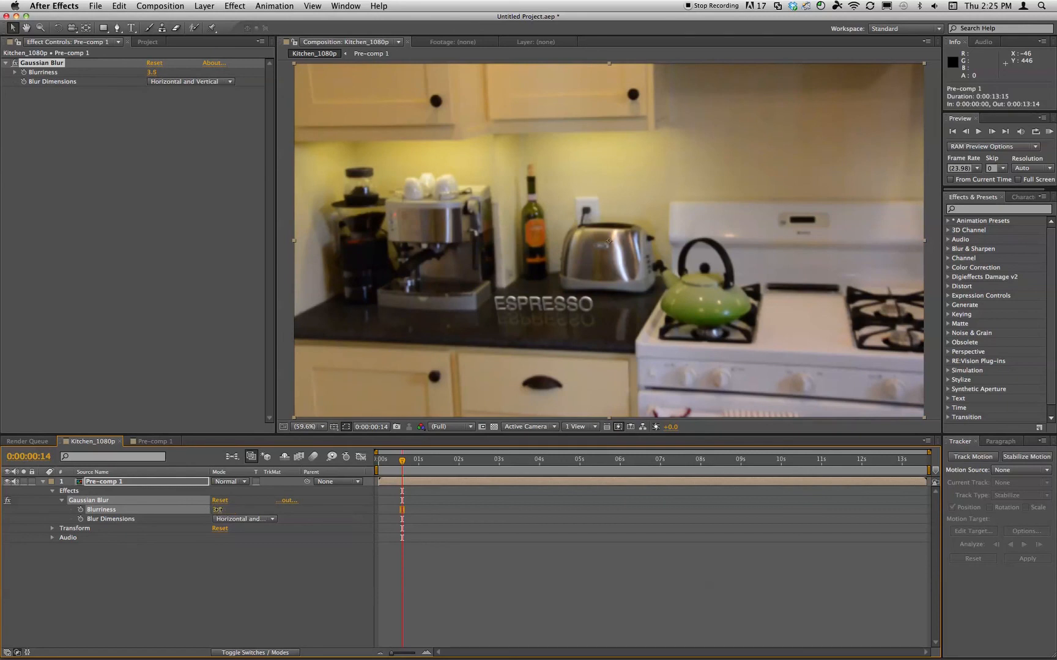
{"action": "left_click_drag", "start_coordinate": [222, 513], "coordinate": [219, 514]}
Go to 0:00:03:21 and reduce the Gaussian Blur's Blurriness on Pre-comp 1 to 1.6.
{"action": "left_click_drag", "start_coordinate": [402, 462], "coordinate": [536, 463]}
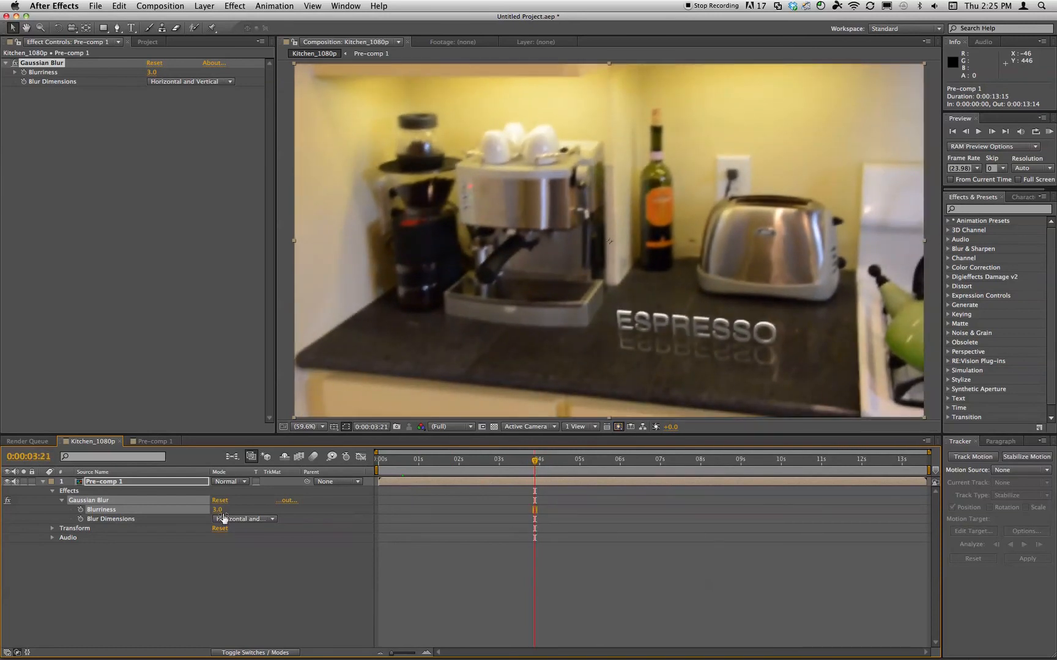
{"action": "left_click_drag", "start_coordinate": [218, 510], "coordinate": [218, 510]}
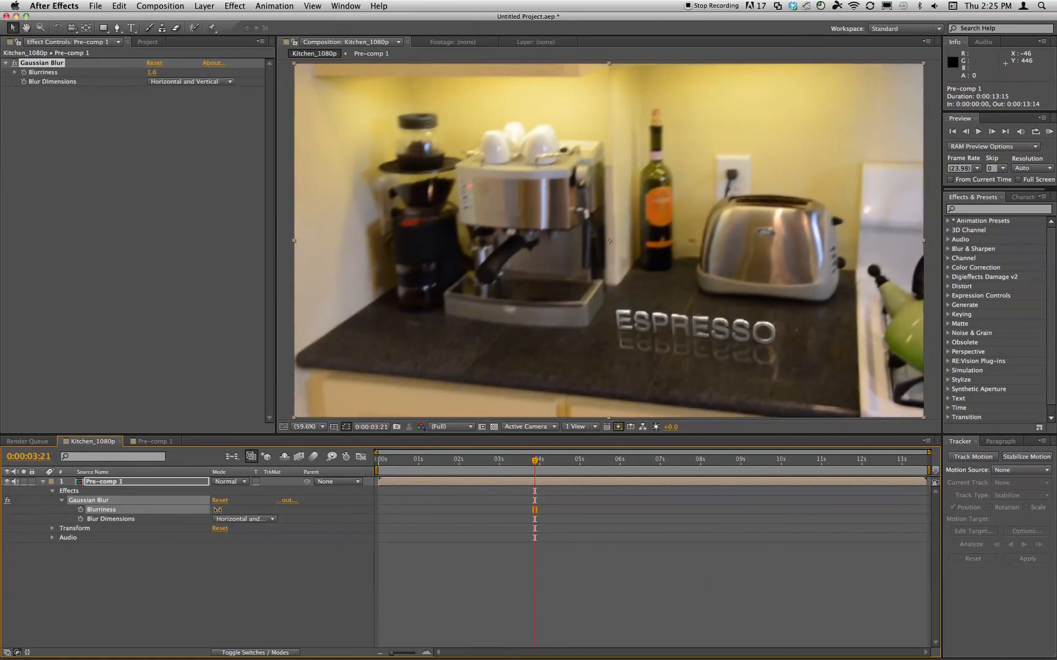
{"action": "left_click", "coordinate": [219, 510]}
{"action": "left_click", "coordinate": [219, 510]}
{"action": "left_click", "coordinate": [226, 552]}
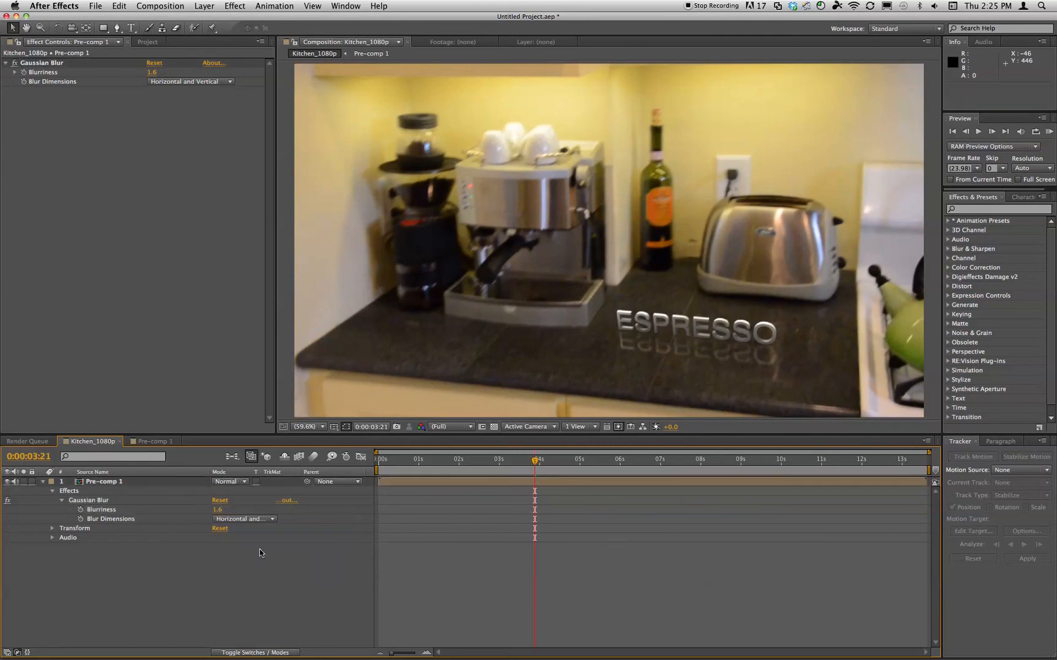
Enable keyframing for Blurriness at 0:00:03:21 and add a second keyframe with a value of 4.0 at 0:00:00:16.
{"action": "left_click", "coordinate": [80, 510]}
{"action": "left_click", "coordinate": [406, 460]}
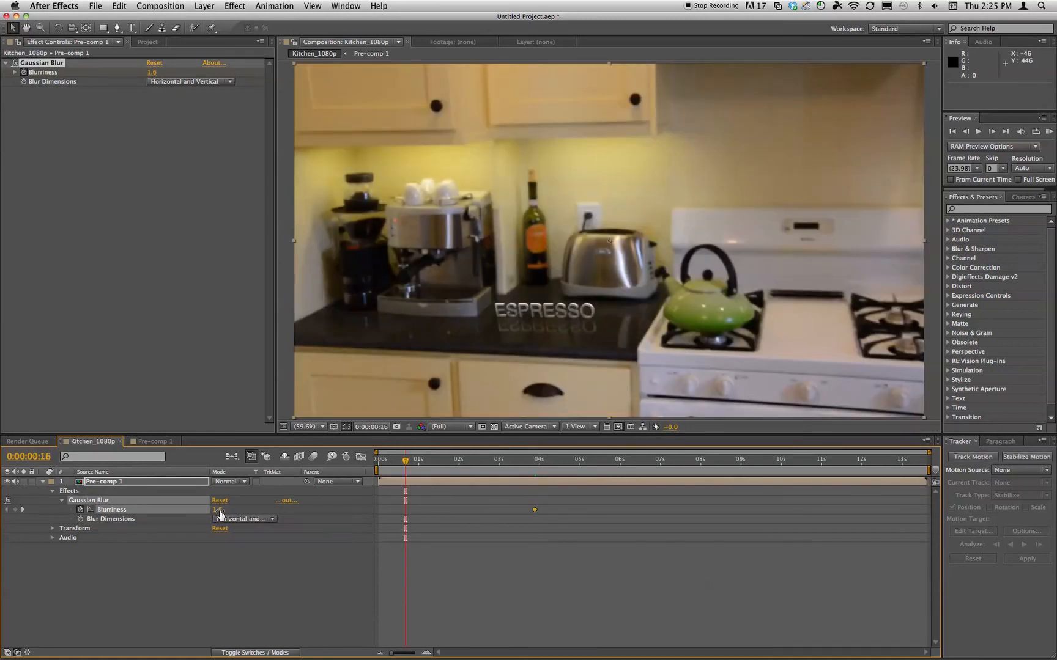
{"action": "left_click_drag", "start_coordinate": [218, 513], "coordinate": [225, 510]}
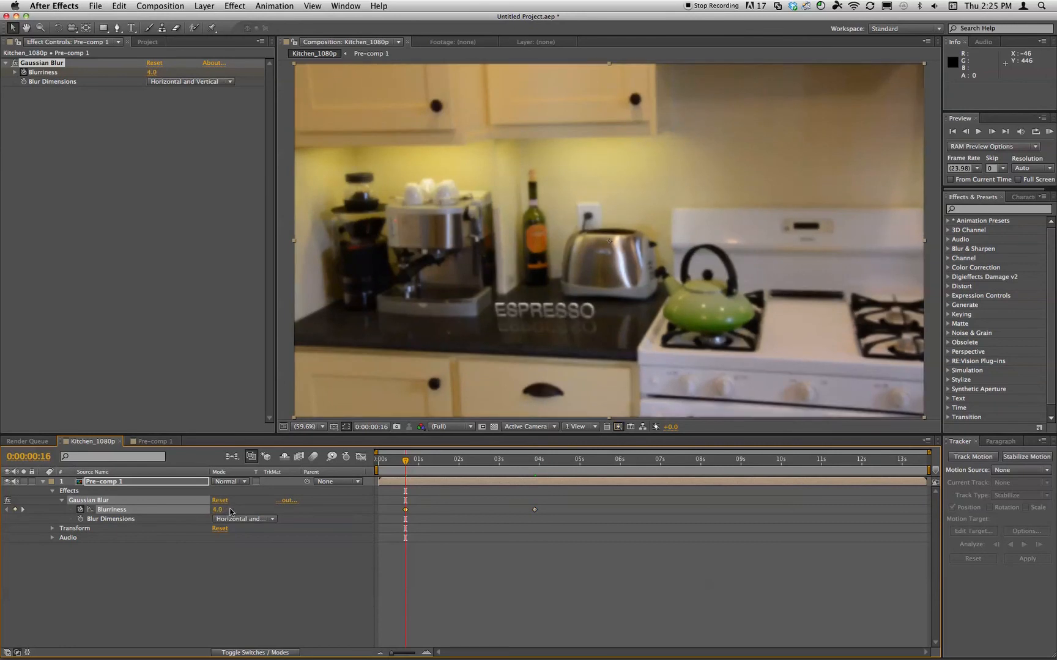
Examine the animated blur on the kitchen shot at several frames from 0:00:00:22 to 0:00:08:08.
{"action": "left_click", "coordinate": [416, 461]}
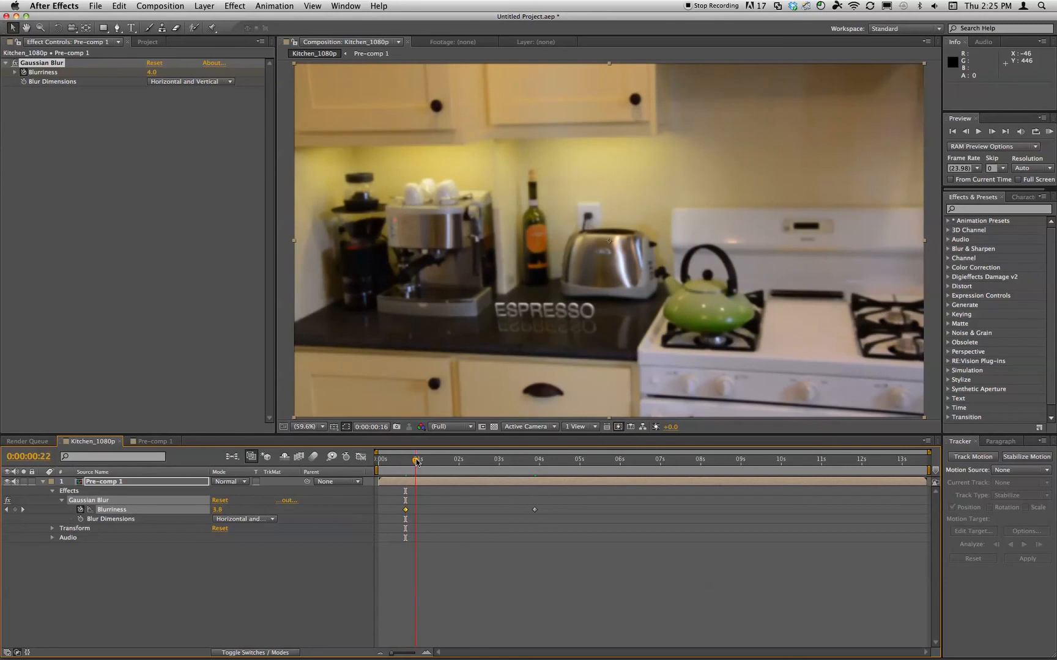
{"action": "left_click", "coordinate": [474, 462]}
{"action": "left_click", "coordinate": [511, 461]}
{"action": "left_click", "coordinate": [524, 462]}
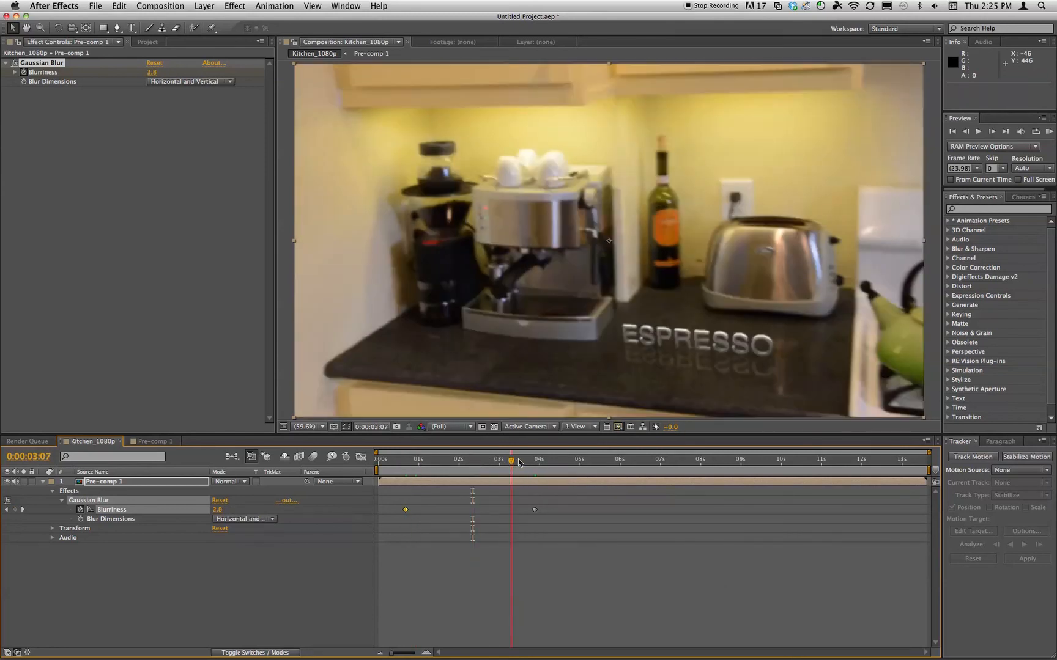
{"action": "left_click", "coordinate": [547, 463]}
{"action": "left_click", "coordinate": [606, 462]}
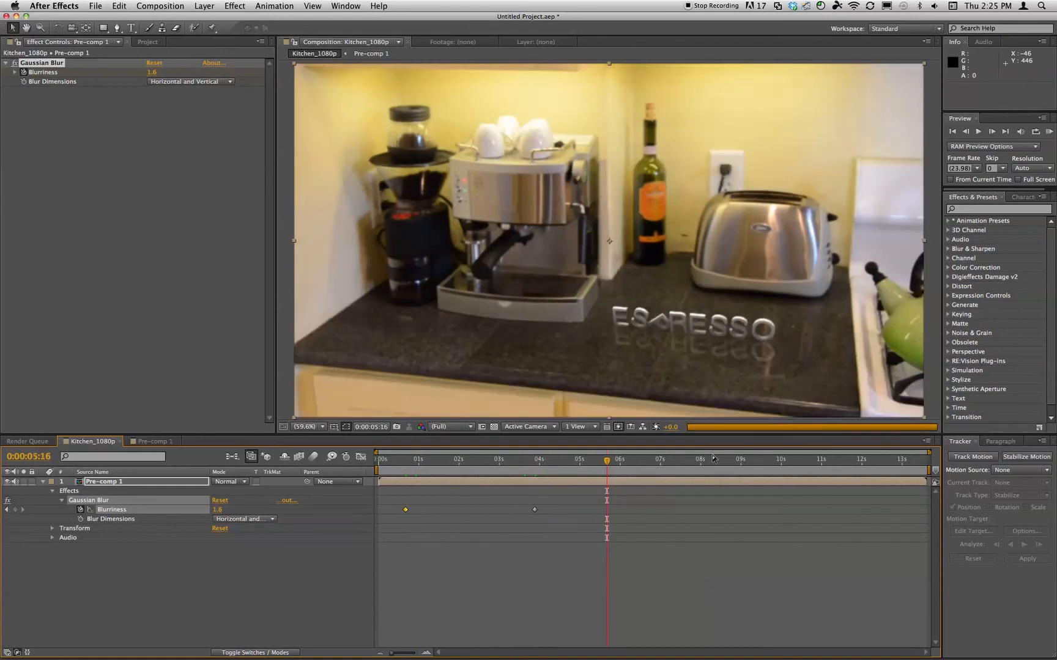
{"action": "left_click", "coordinate": [715, 462]}
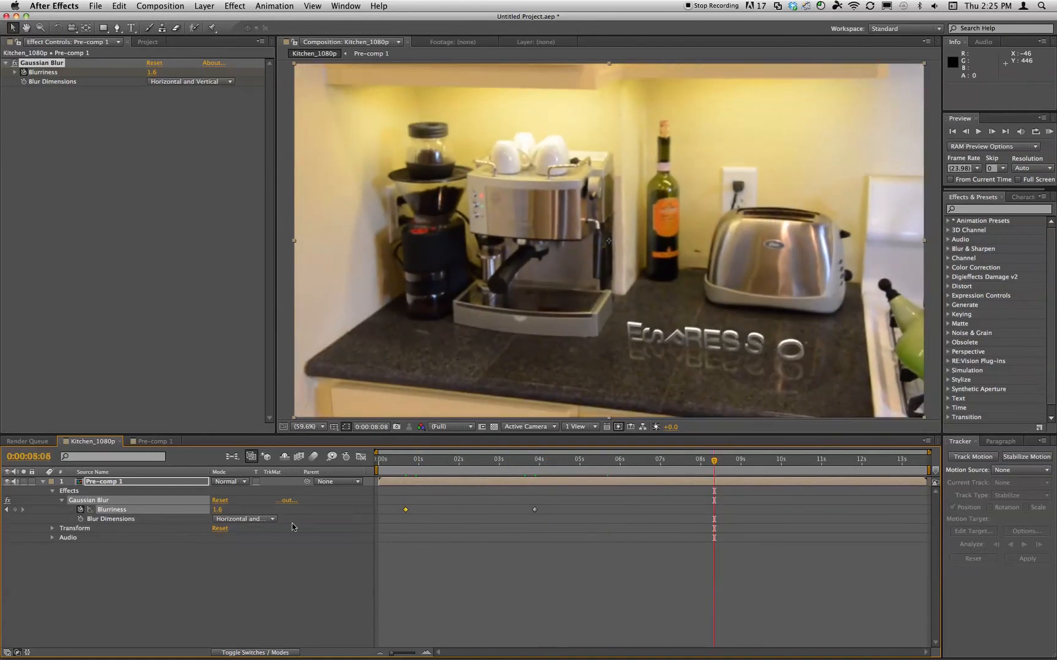
Apply the RE:Vision RSMB effect to the Pre-comp 1 layer and set its Blur Amount to 0.75.
{"action": "right_click", "coordinate": [97, 483]}
{"action": "mouse_move", "coordinate": [130, 453]}
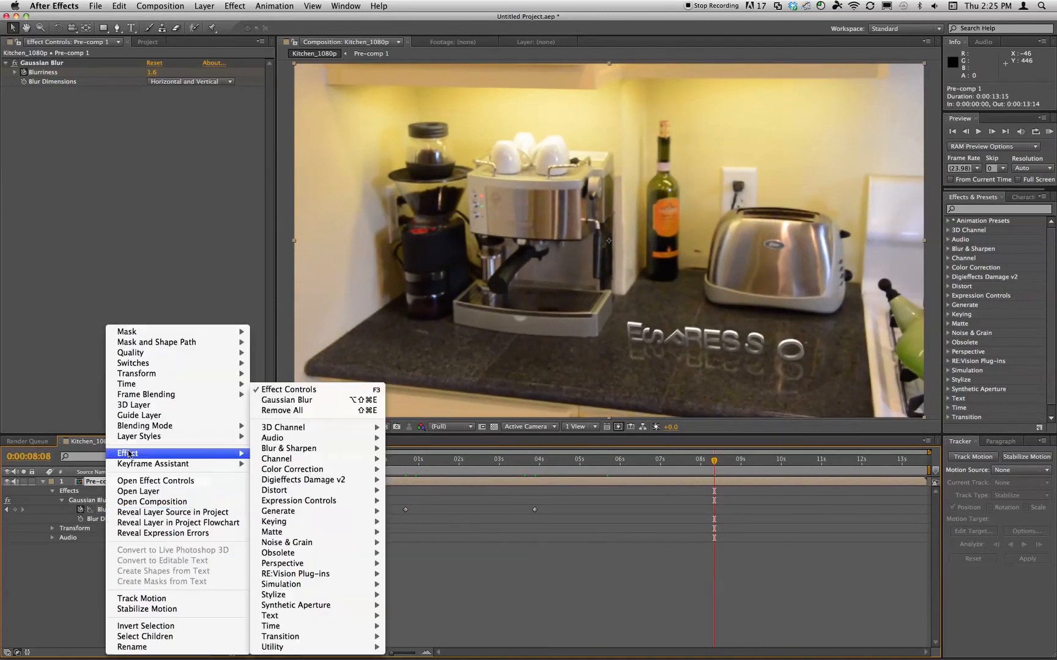
{"action": "mouse_move", "coordinate": [306, 574]}
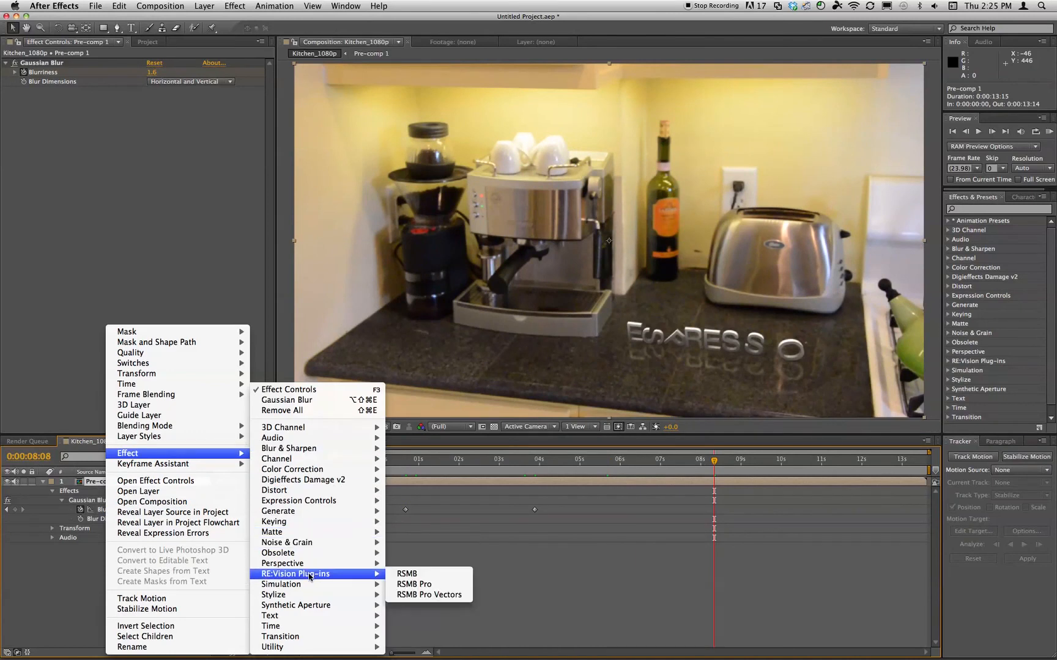
{"action": "left_click", "coordinate": [408, 577]}
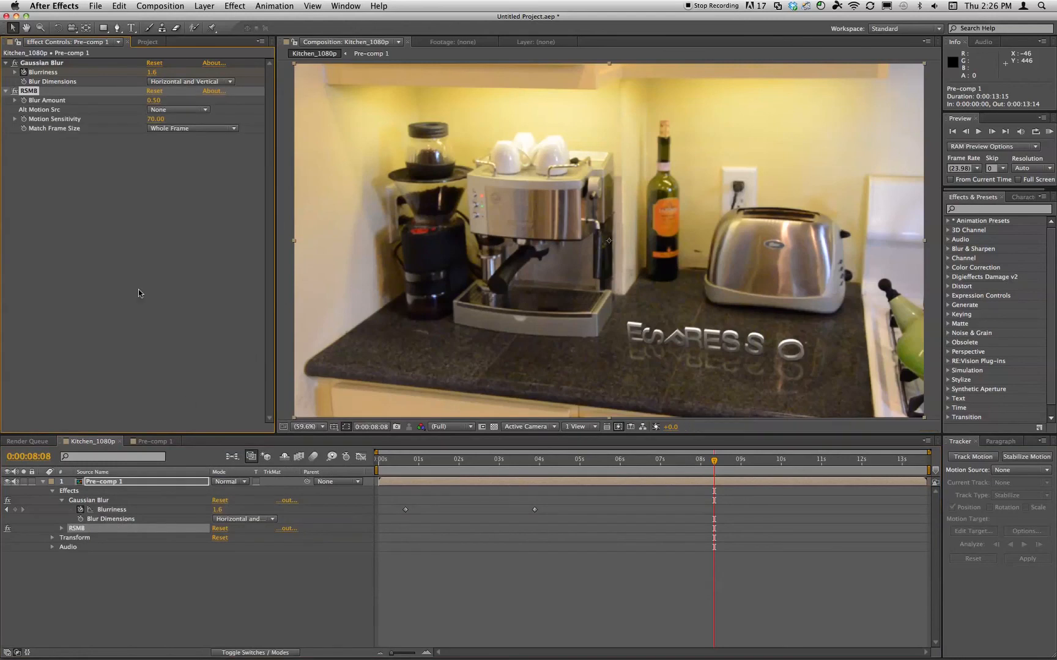
{"action": "left_click", "coordinate": [156, 103]}
{"action": "type", "text": ".75"}
{"action": "key", "text": "Return"}
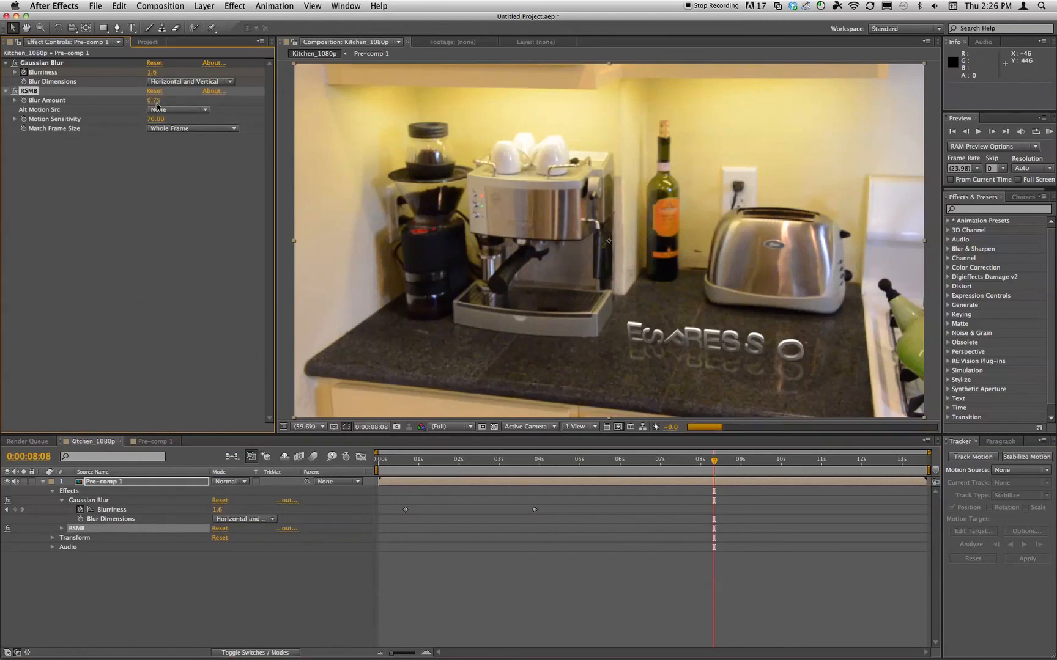
Examine the RSMB motion blur on the camera move at several frames between 0:00:02:16 and 0:00:03:19.
{"action": "left_click", "coordinate": [520, 465]}
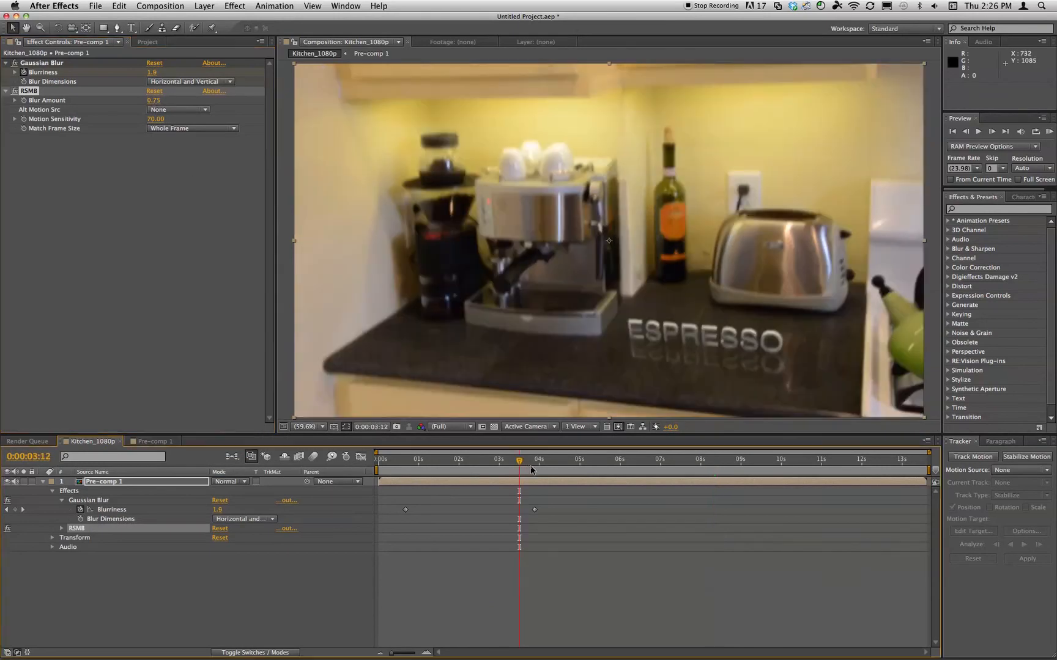
{"action": "left_click", "coordinate": [506, 463]}
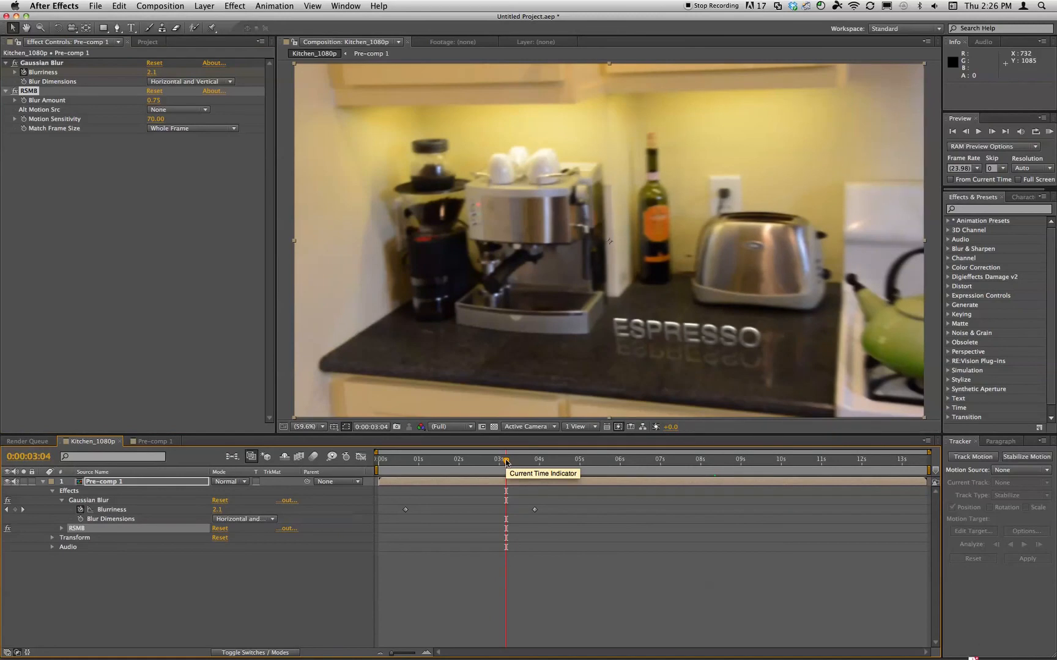
{"action": "left_click", "coordinate": [518, 464]}
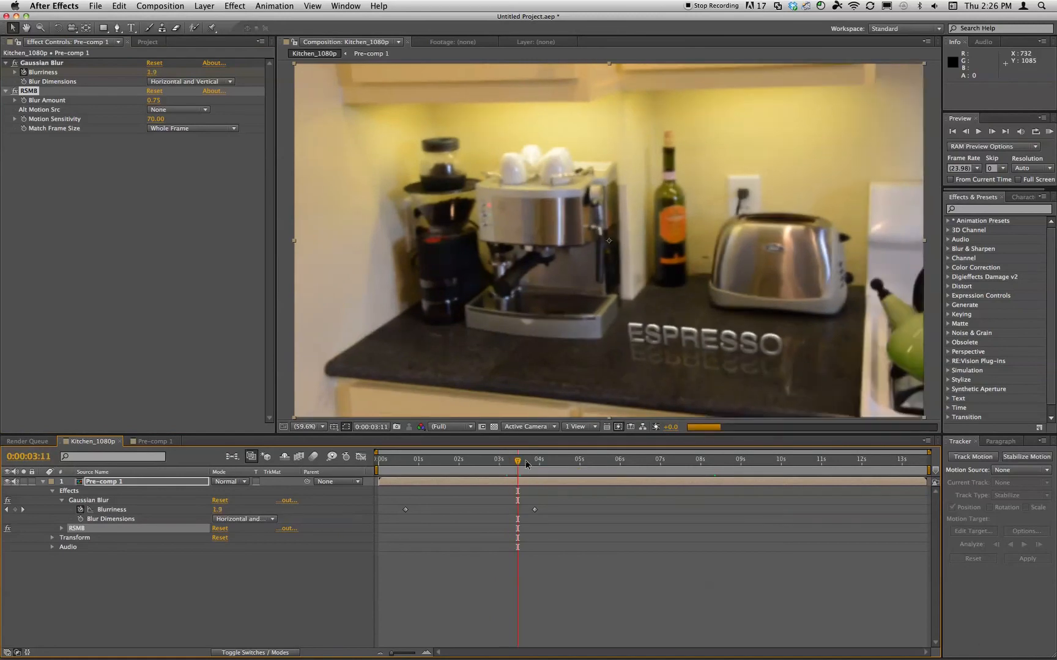
{"action": "left_click", "coordinate": [530, 464]}
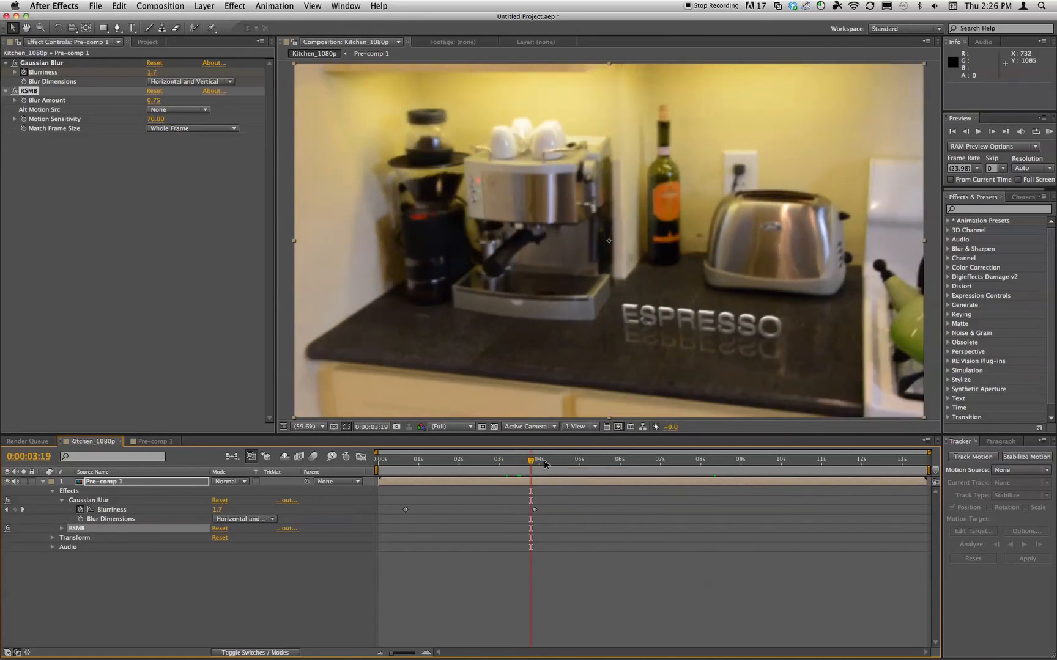
{"action": "left_click", "coordinate": [486, 464]}
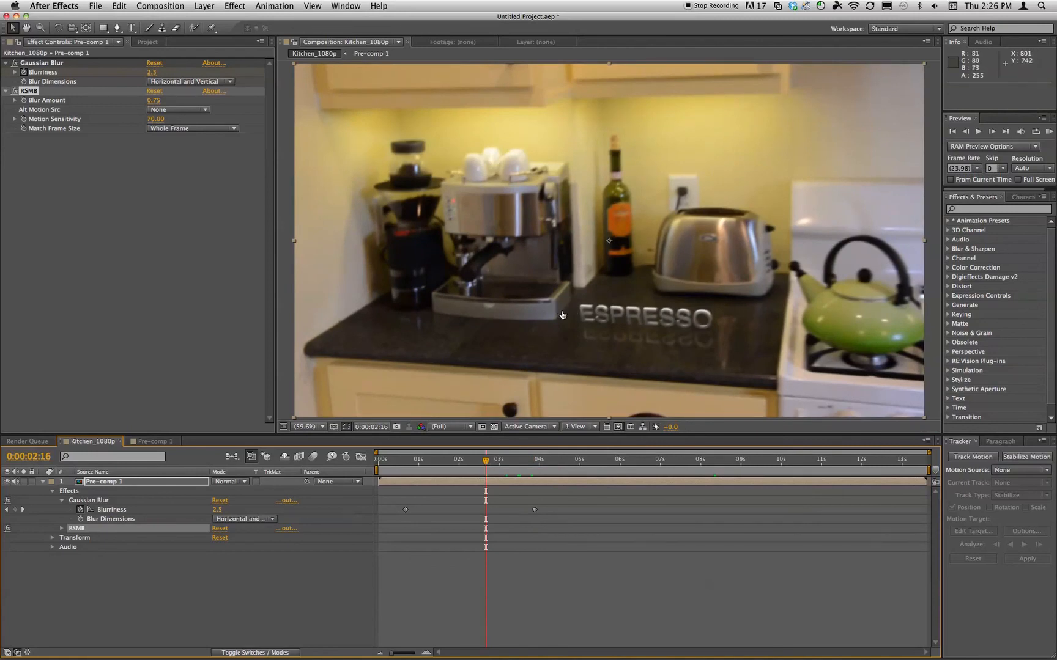
Switch to QuickTime Player and open the recently used Espresso.mov.
{"action": "key", "text": "super+Tab"}
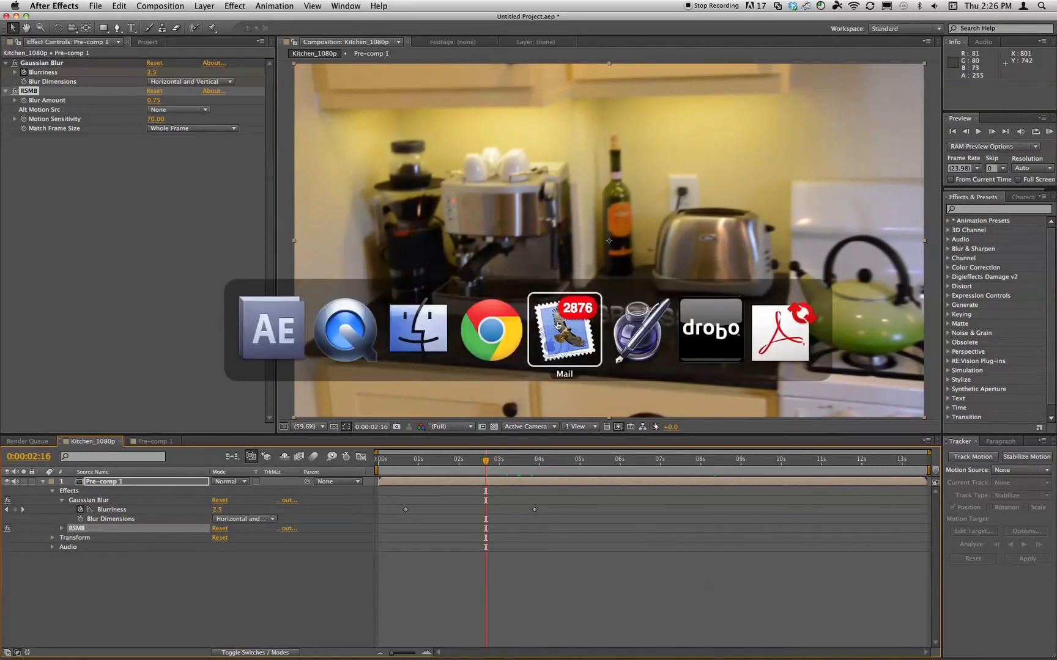
{"action": "left_click", "coordinate": [358, 333]}
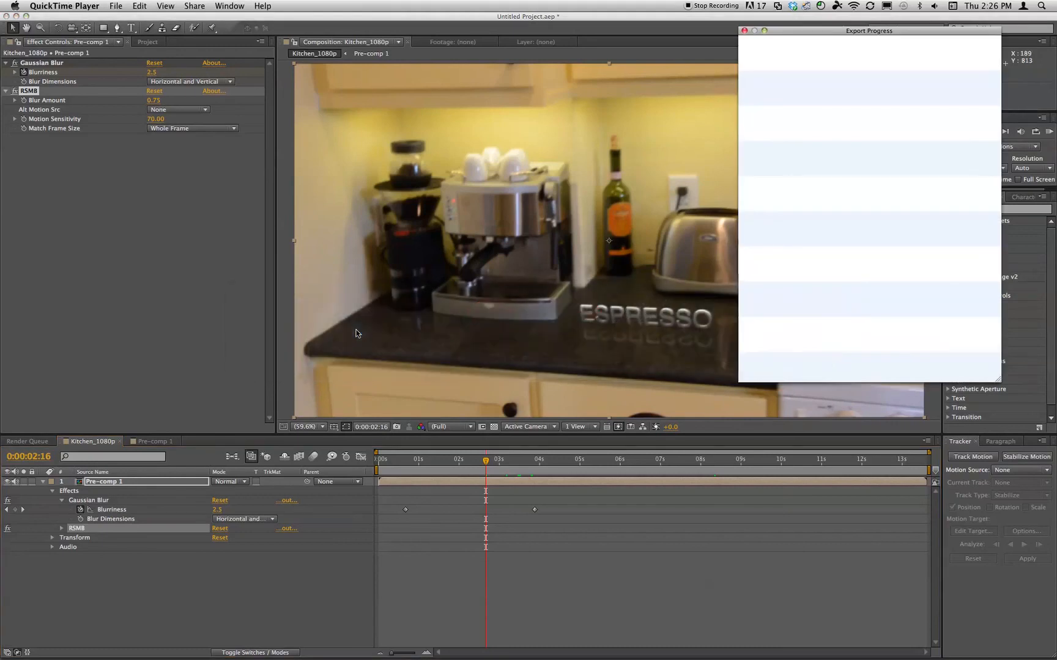
{"action": "left_click", "coordinate": [115, 6]}
{"action": "mouse_move", "coordinate": [159, 78]}
{"action": "left_click", "coordinate": [287, 78]}
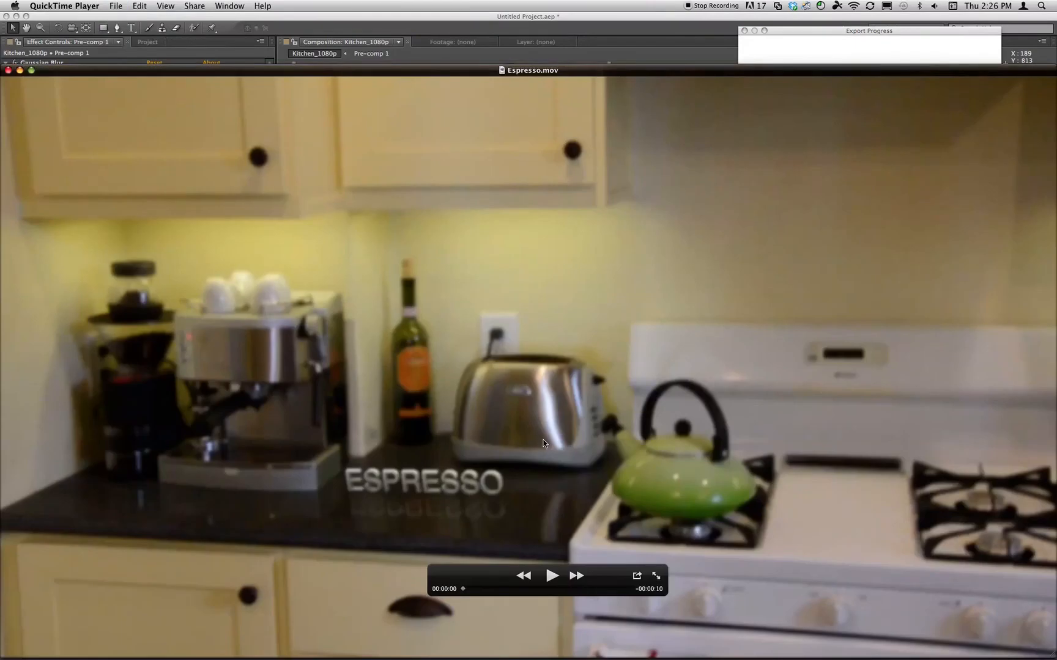